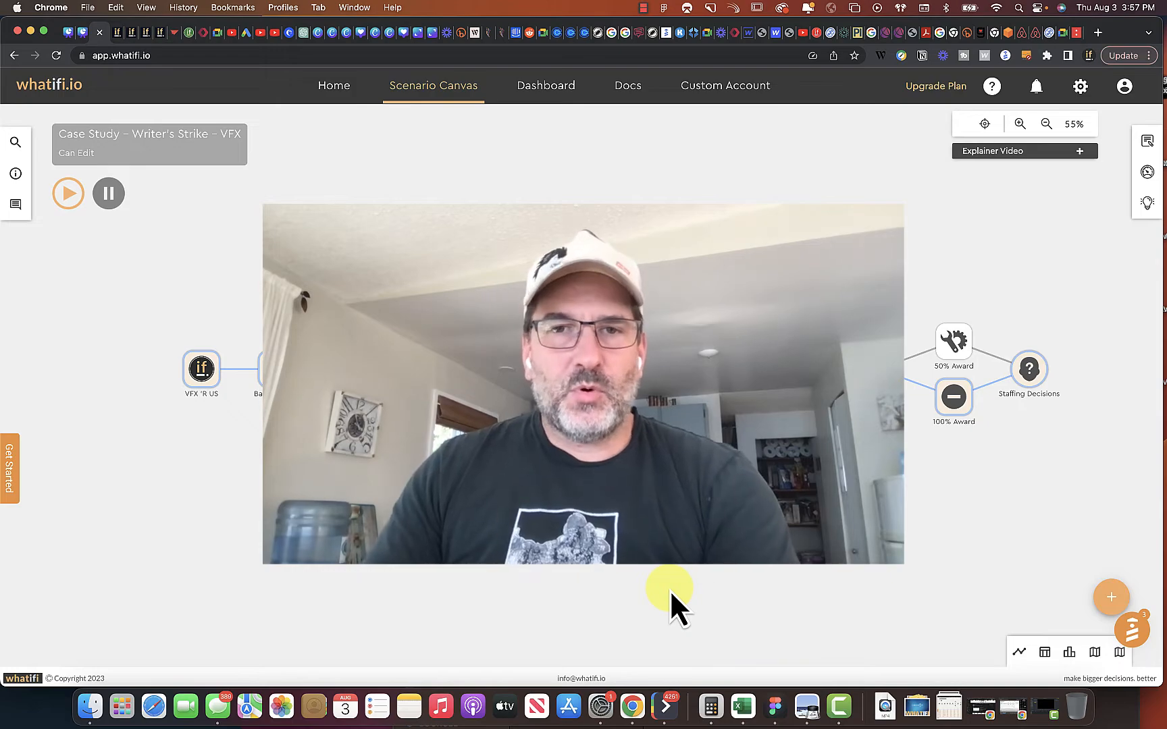
- View the whatifi flow diagram image i..png in Preview and return to the scenario canvas in Chrome
{"action": "left_click", "coordinate": [916, 709]}
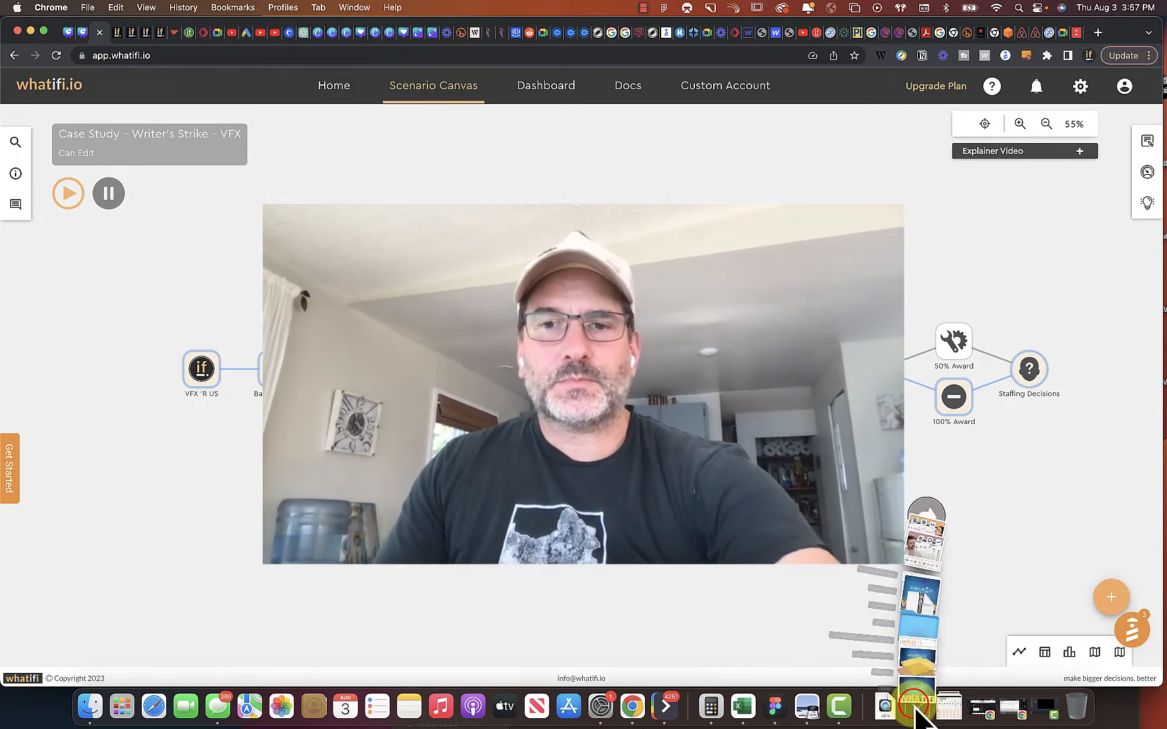
{"action": "left_click", "coordinate": [806, 716]}
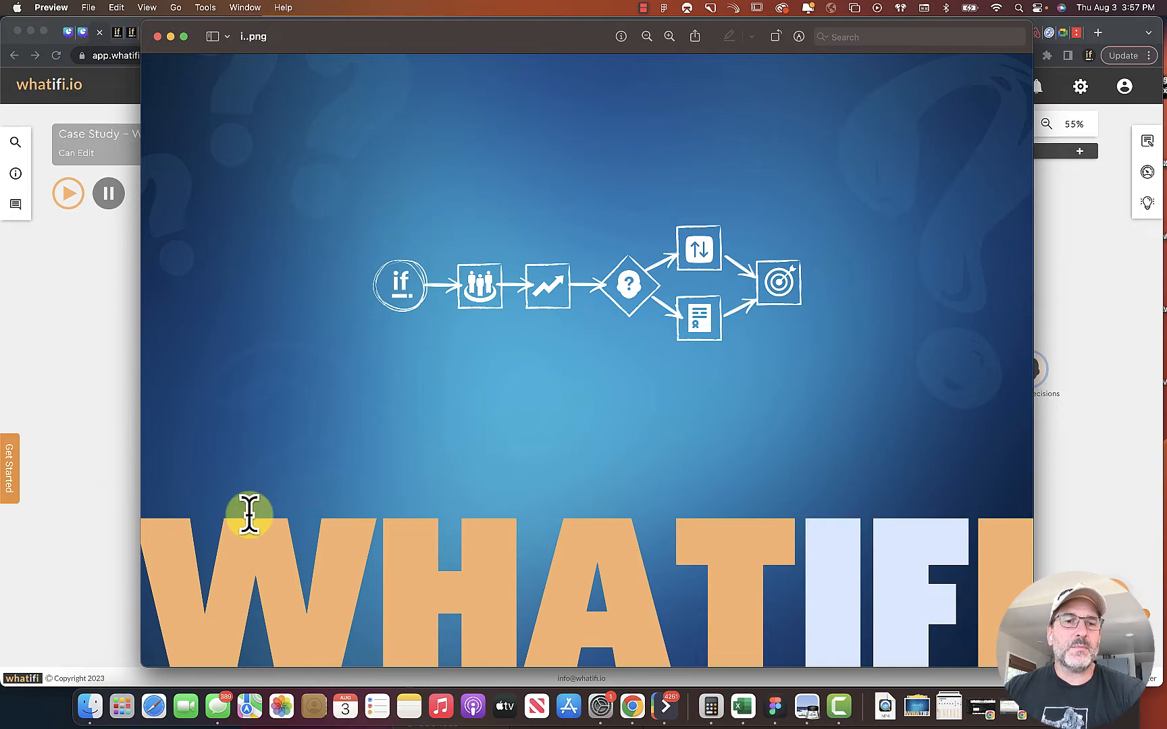
{"action": "left_click", "coordinate": [104, 371]}
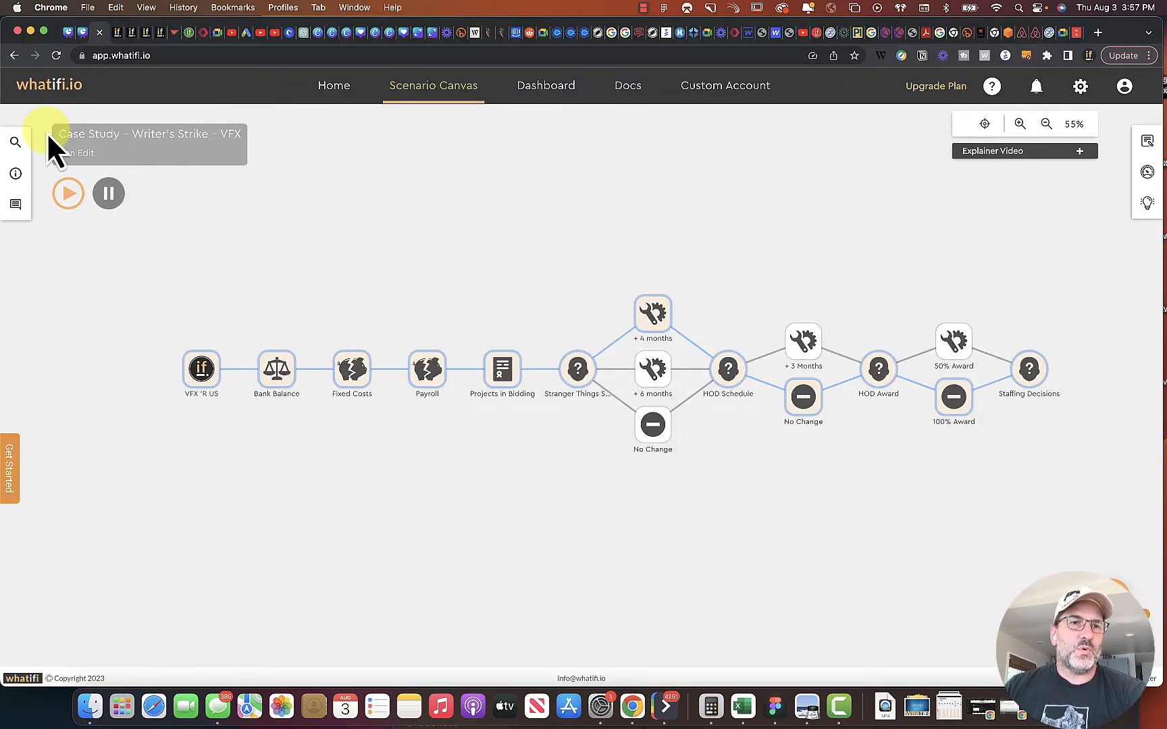
- Start a new custom scenario and name it Foo 2 Scenario
{"action": "left_click", "coordinate": [15, 140]}
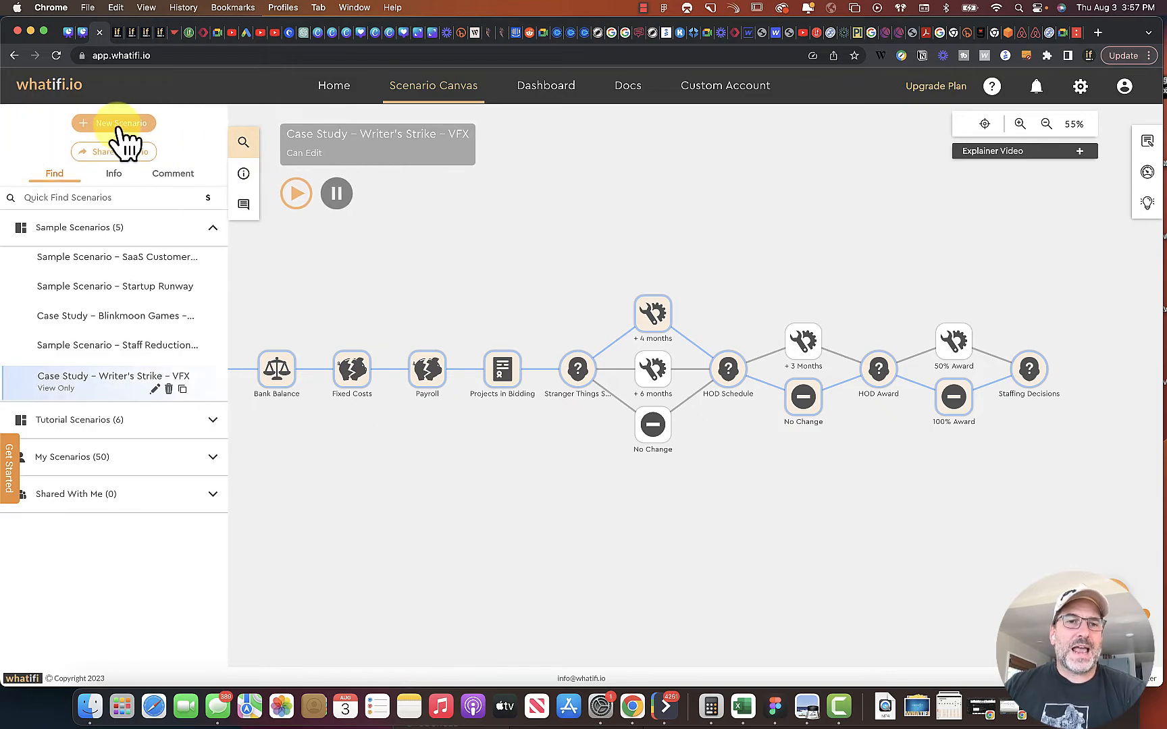
{"action": "left_click", "coordinate": [118, 125]}
{"action": "left_click", "coordinate": [432, 263]}
{"action": "type", "text": "Foo 2 Scenario"}
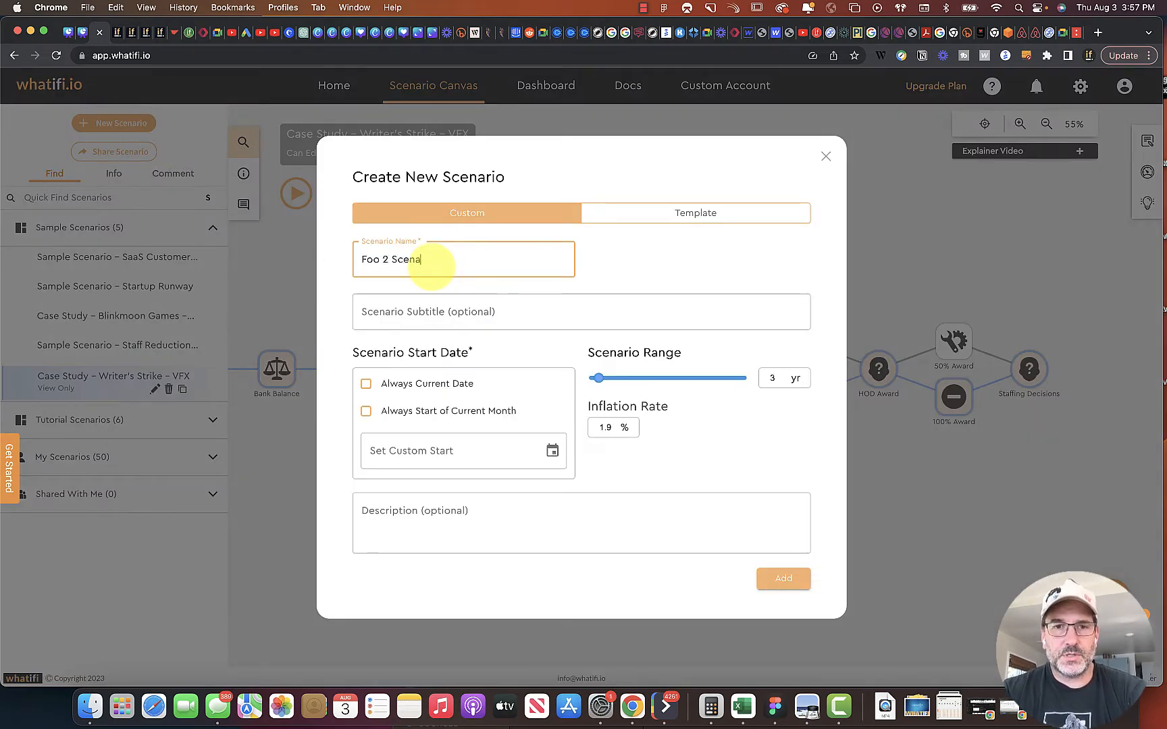
- Set the scenario's custom start date to 05/01/2023 and add the scenario
{"action": "left_click", "coordinate": [553, 452]}
{"action": "left_click", "coordinate": [498, 489]}
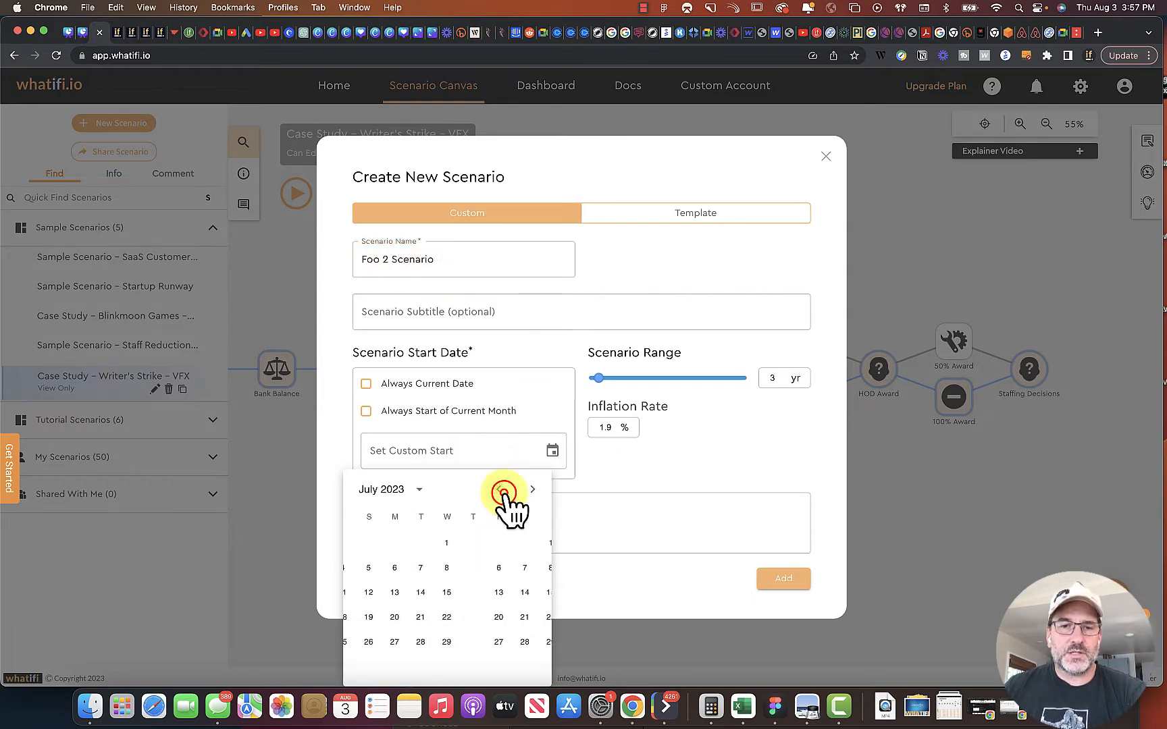
{"action": "left_click", "coordinate": [498, 489]}
{"action": "left_click", "coordinate": [499, 489]}
{"action": "left_click", "coordinate": [396, 544]}
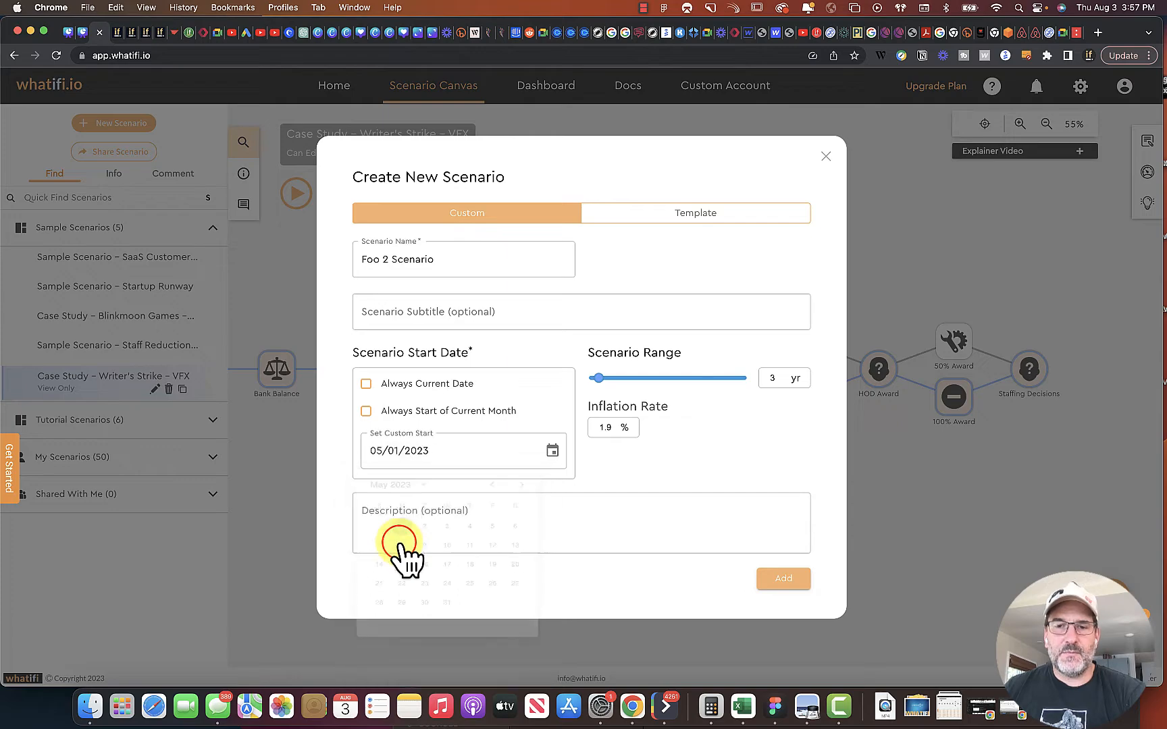
{"action": "left_click", "coordinate": [783, 579]}
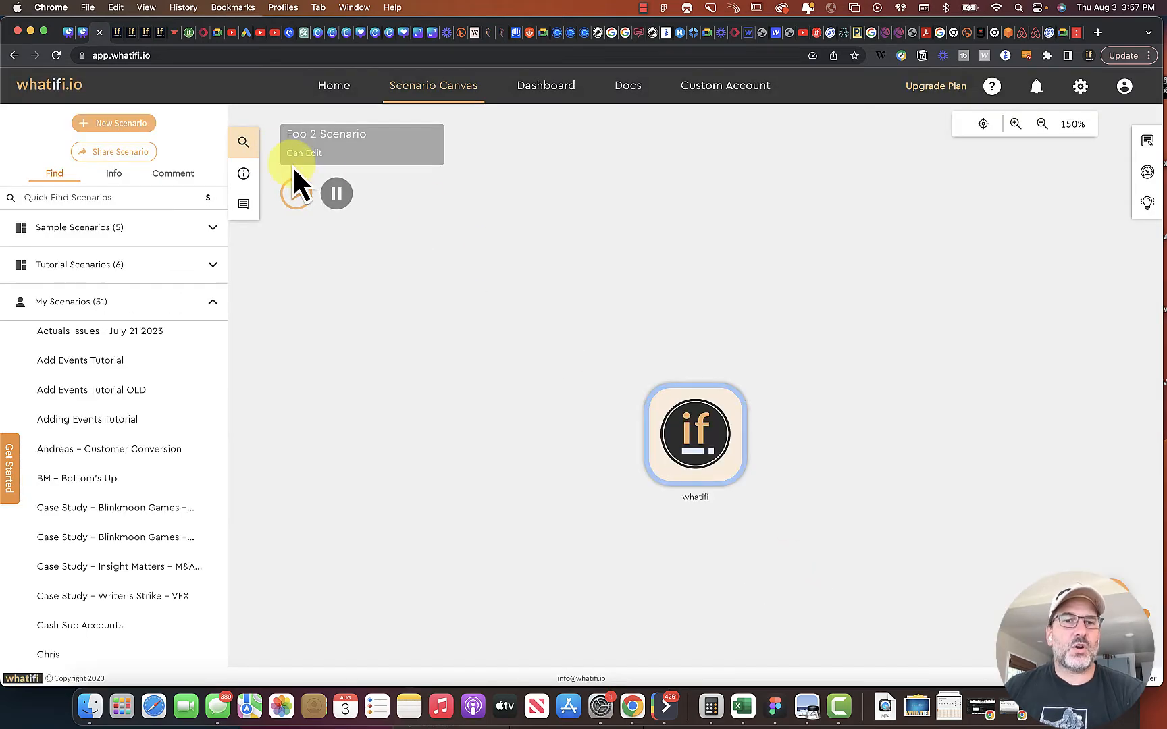
- Append an Income event from the Basic Events group to the whatifi start node and proceed to its entry form
{"action": "left_click", "coordinate": [243, 142]}
{"action": "left_click_drag", "start_coordinate": [702, 439], "coordinate": [143, 391]}
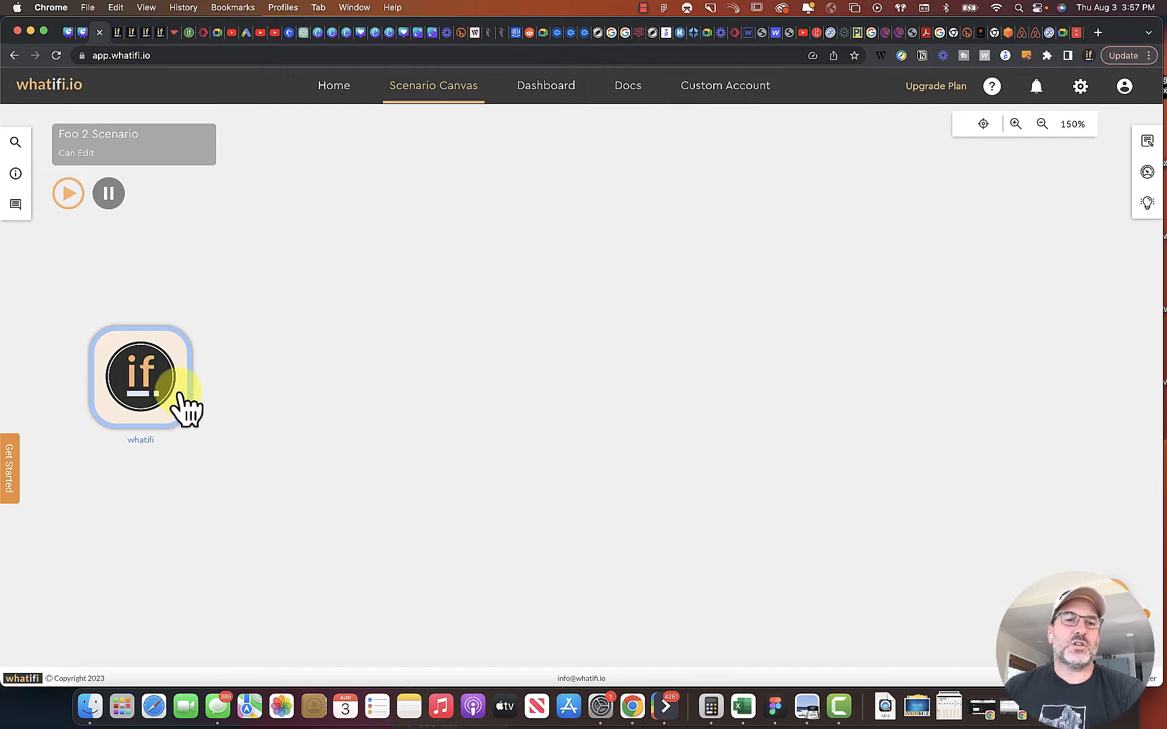
{"action": "left_click", "coordinate": [171, 387]}
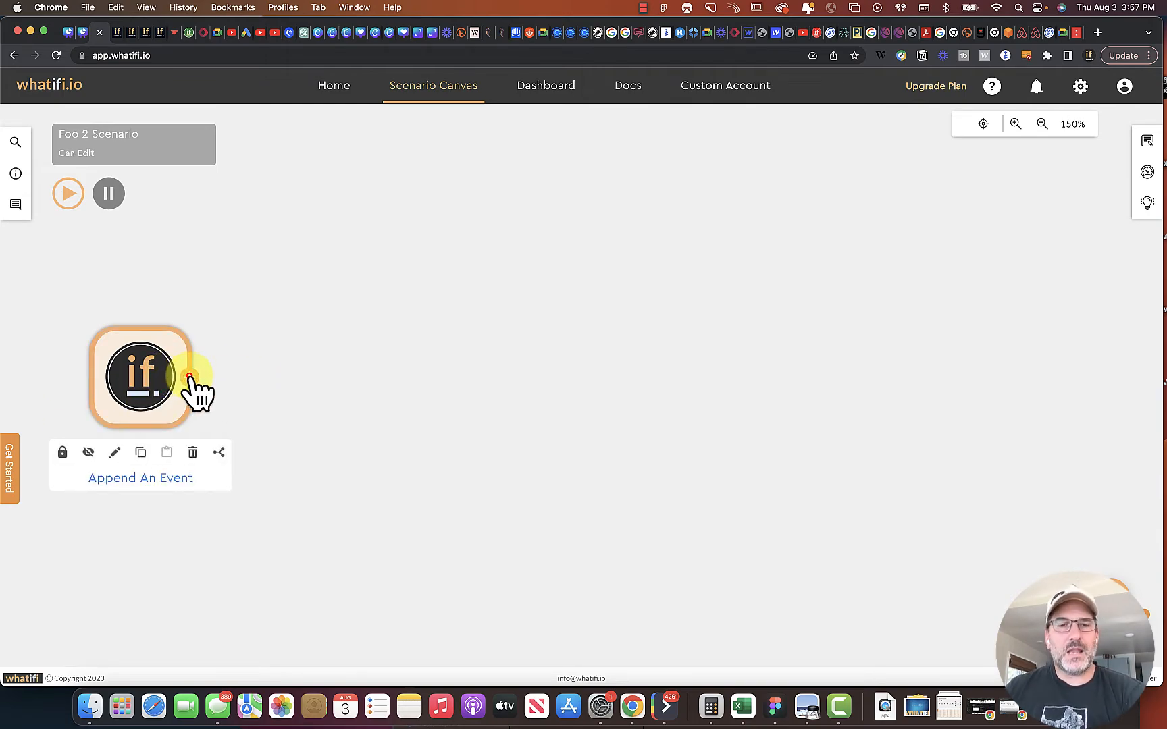
{"action": "left_click", "coordinate": [189, 377]}
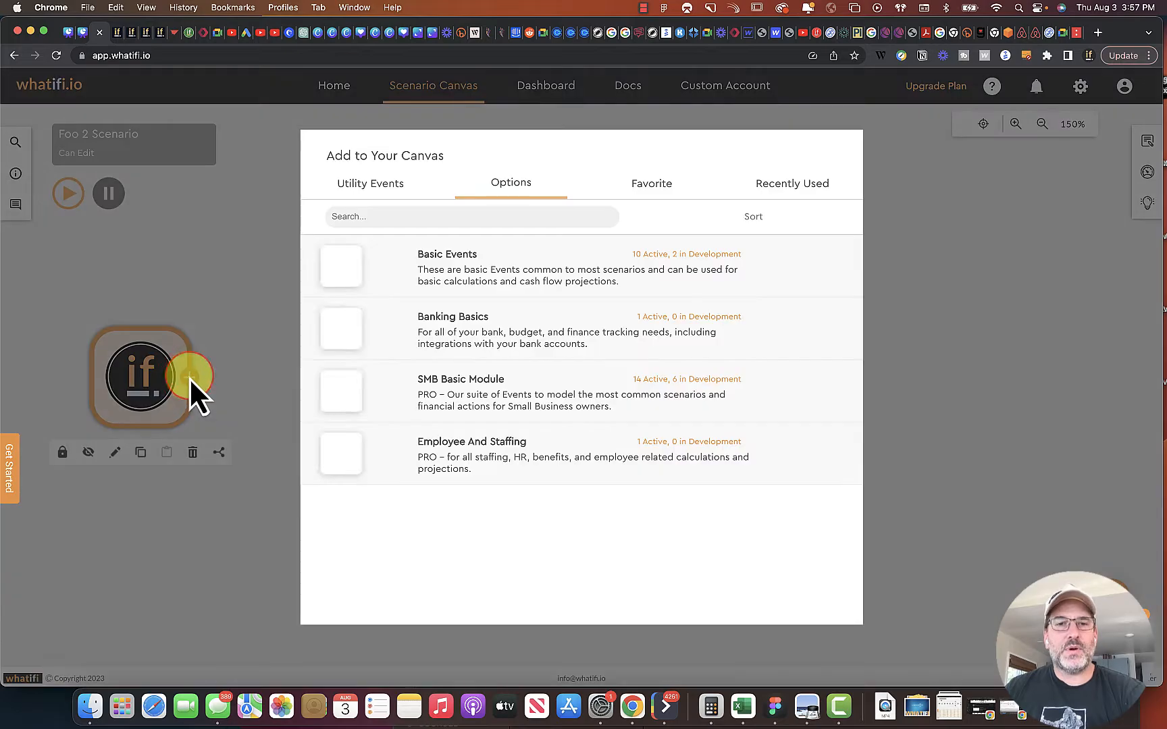
{"action": "left_click", "coordinate": [507, 268]}
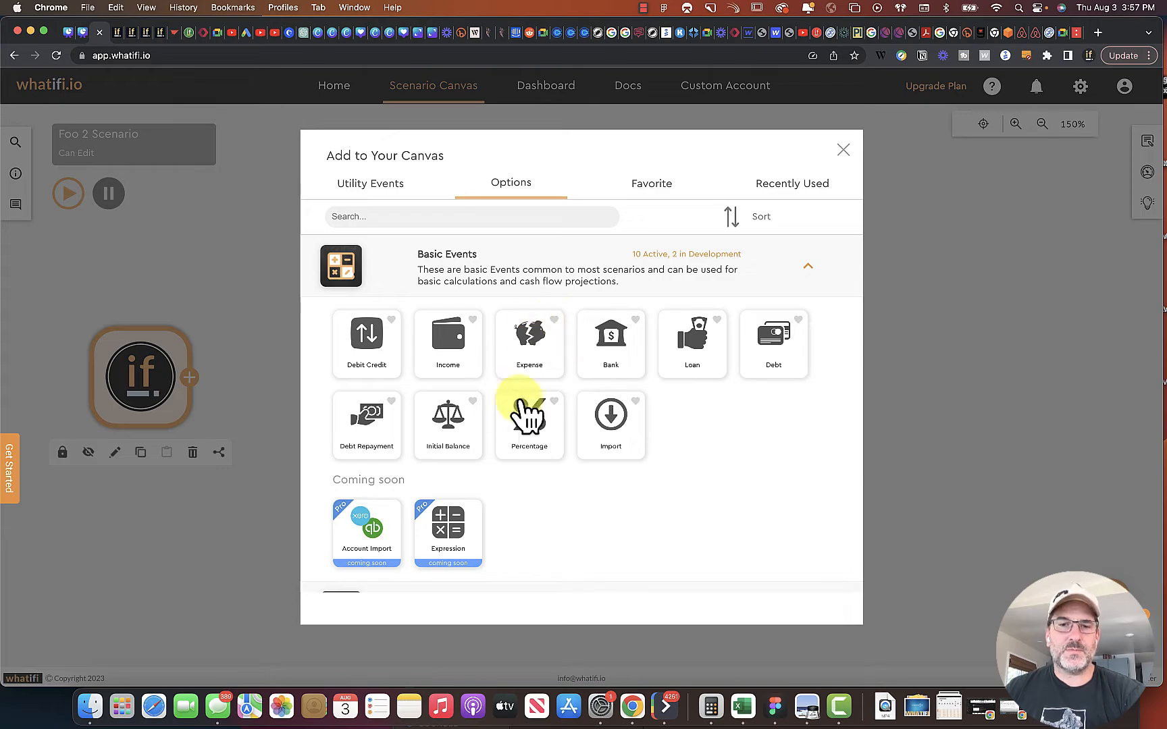
{"action": "scroll", "coordinate": [567, 398], "scroll_direction": "down", "scroll_amount": 5}
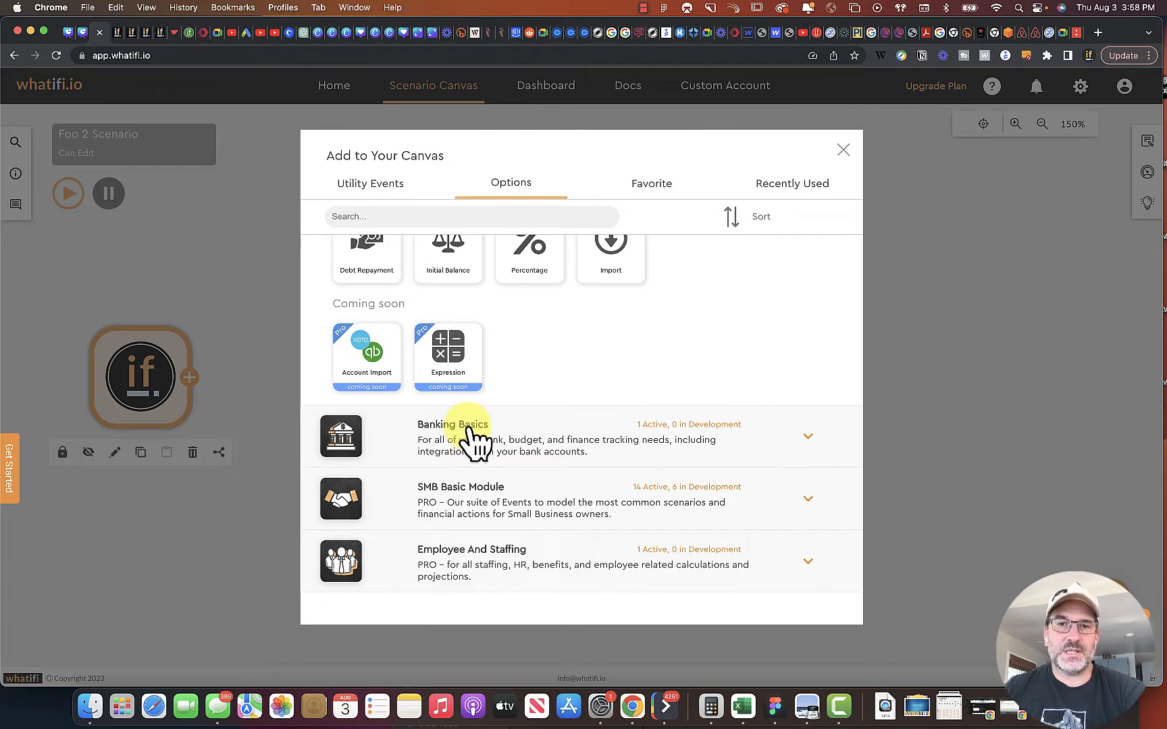
{"action": "scroll", "coordinate": [520, 443], "scroll_direction": "up", "scroll_amount": 5}
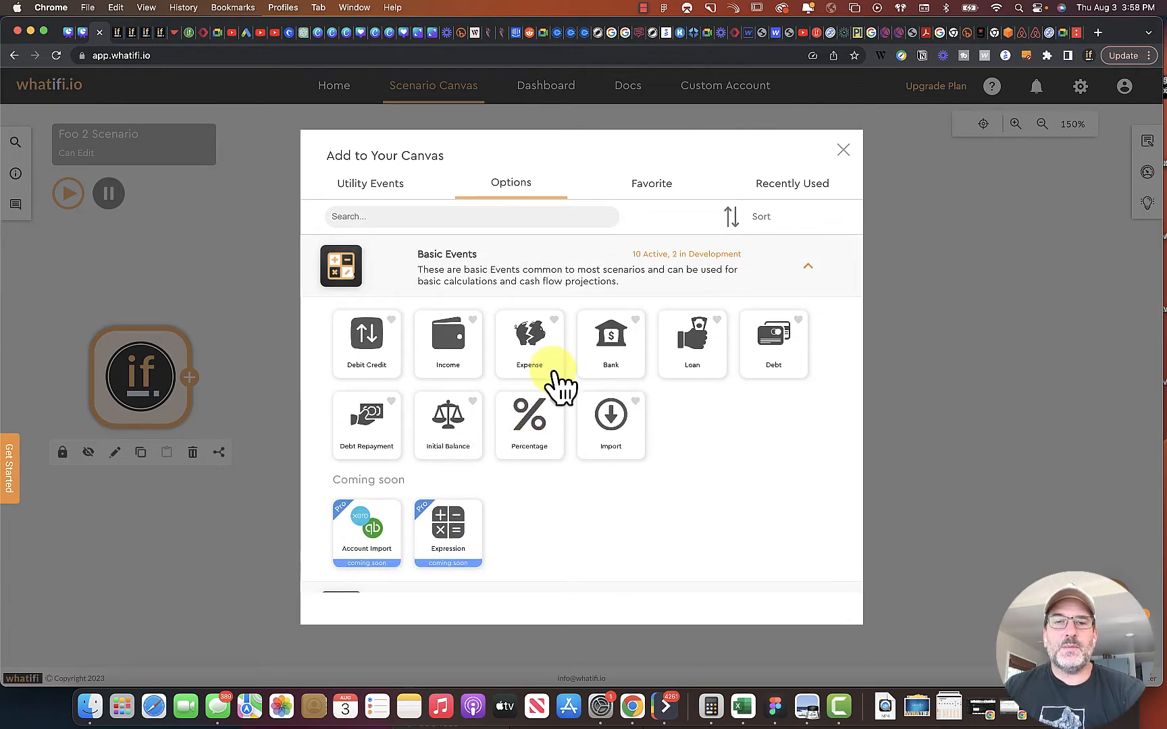
{"action": "left_click", "coordinate": [451, 341]}
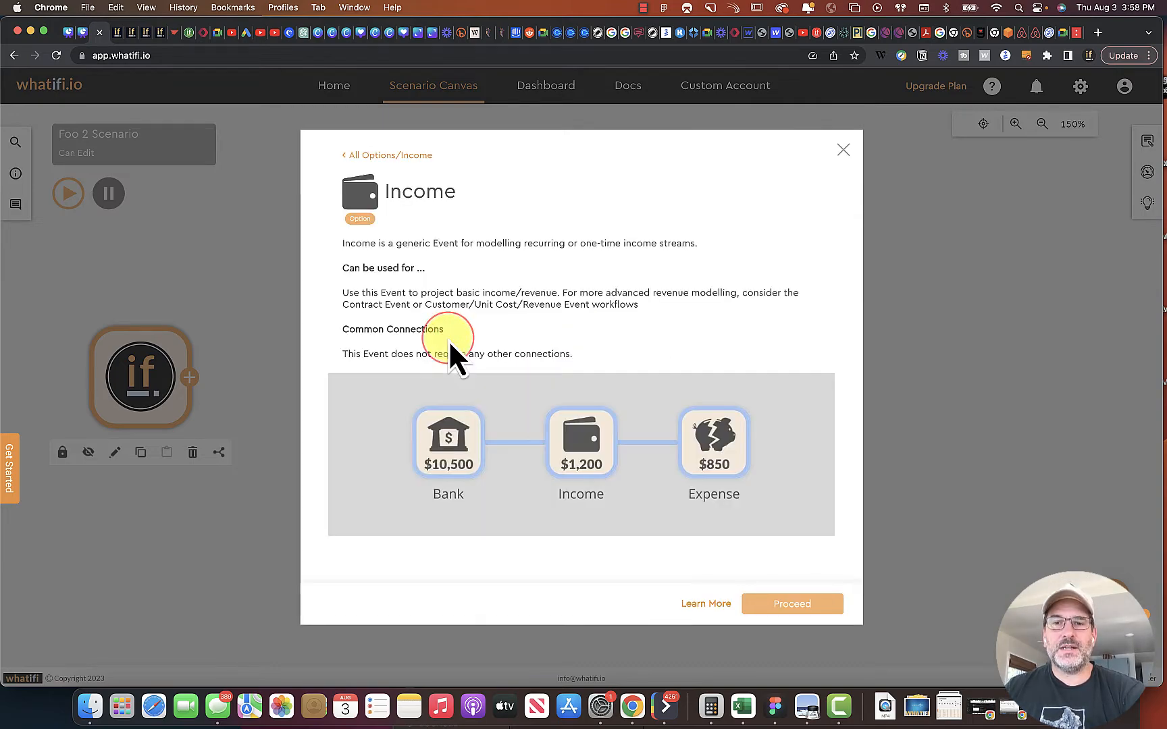
{"action": "left_click", "coordinate": [803, 608]}
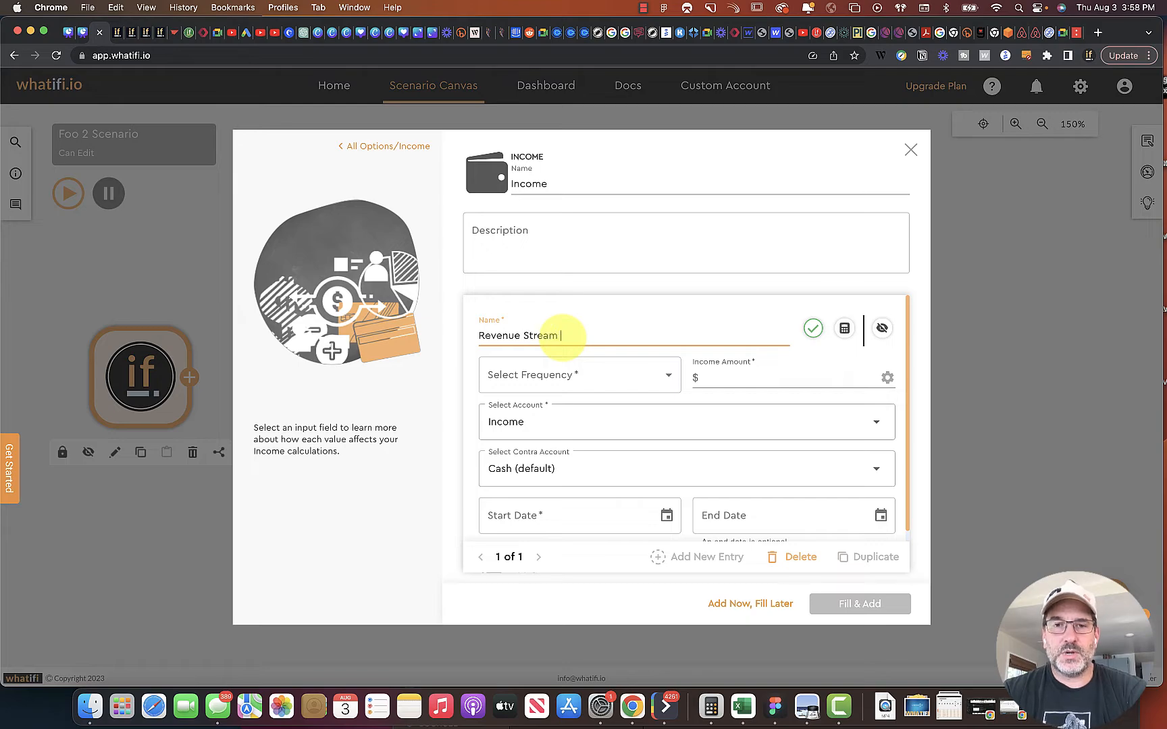
- Fill in the income entry as Revenue Stream 1 with a monthly frequency and an amount of $10,000, keeping the Income account
{"action": "left_click", "coordinate": [594, 383]}
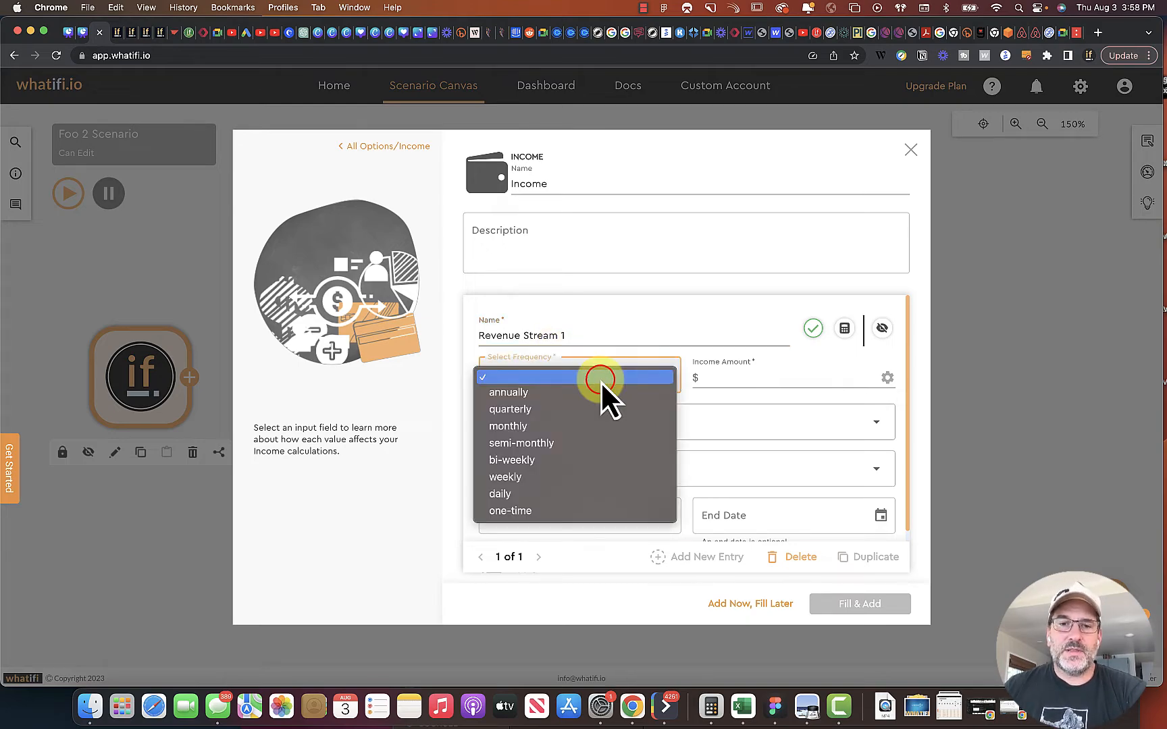
{"action": "left_click", "coordinate": [535, 426]}
{"action": "left_click", "coordinate": [728, 378]}
{"action": "type", "text": "10,000"}
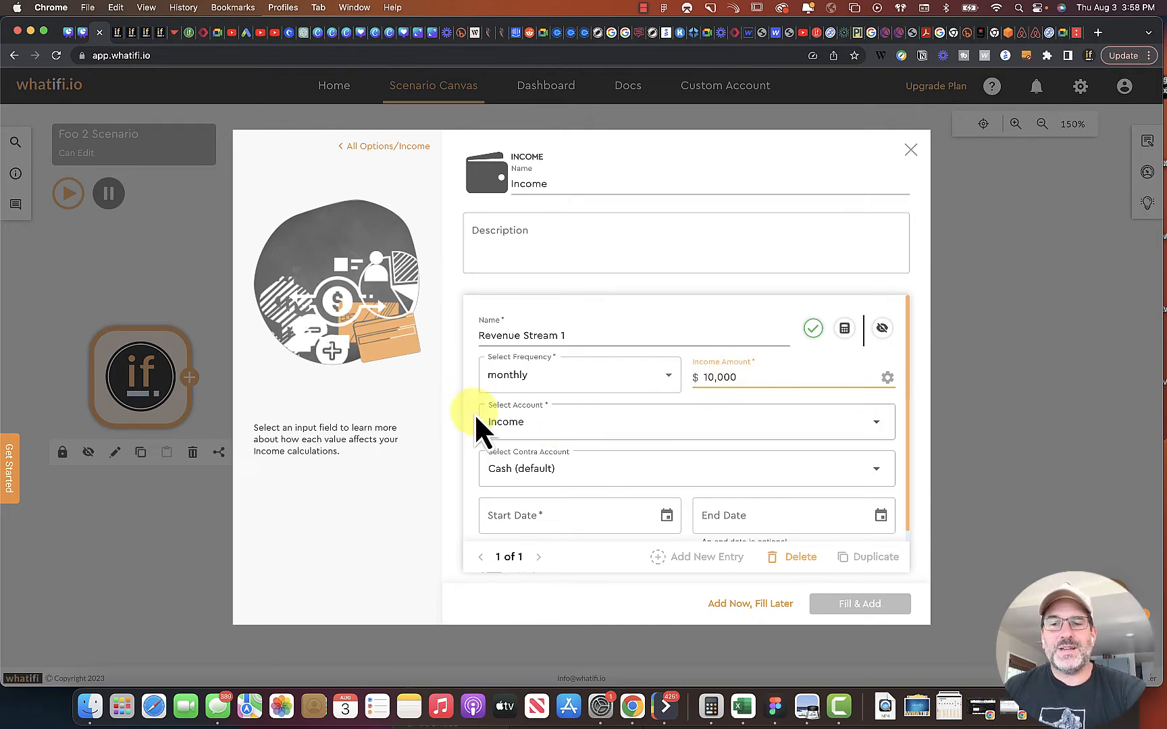
{"action": "left_click", "coordinate": [875, 421]}
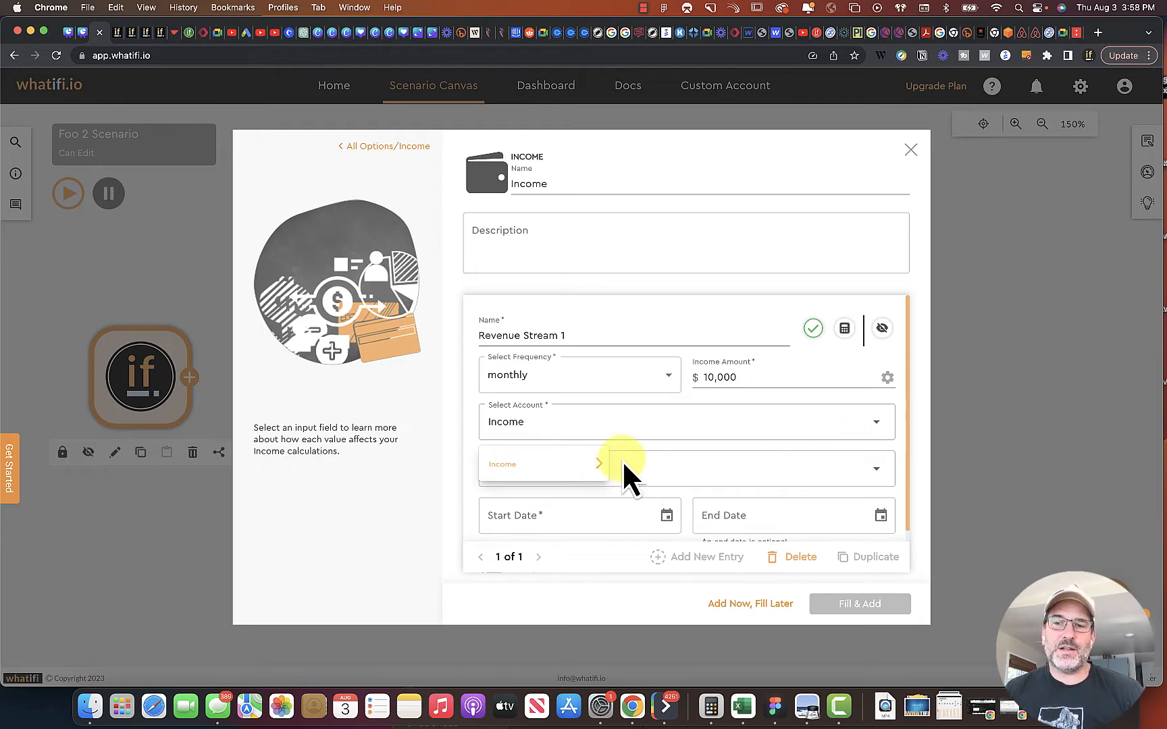
- Set the income entry's start date to 11/01/2023 and add the filled event to the canvas
{"action": "left_click", "coordinate": [667, 515]}
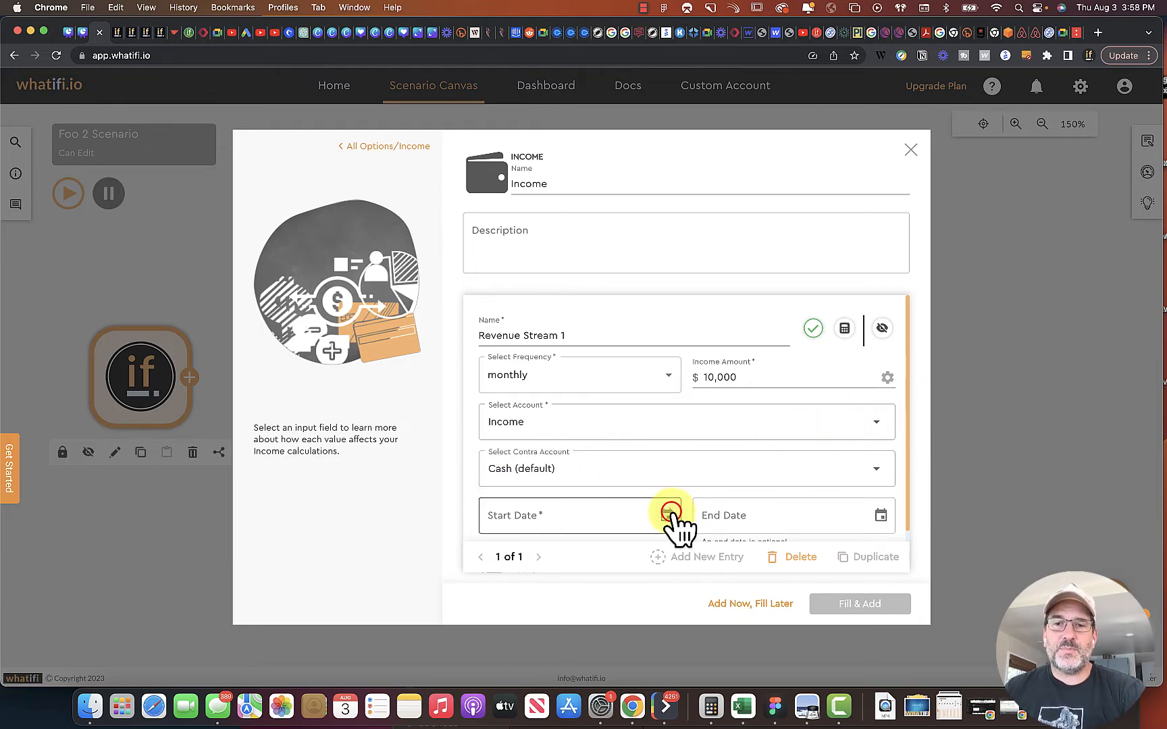
{"action": "left_click", "coordinate": [649, 301]}
{"action": "left_click", "coordinate": [649, 301]}
{"action": "left_click", "coordinate": [649, 300]}
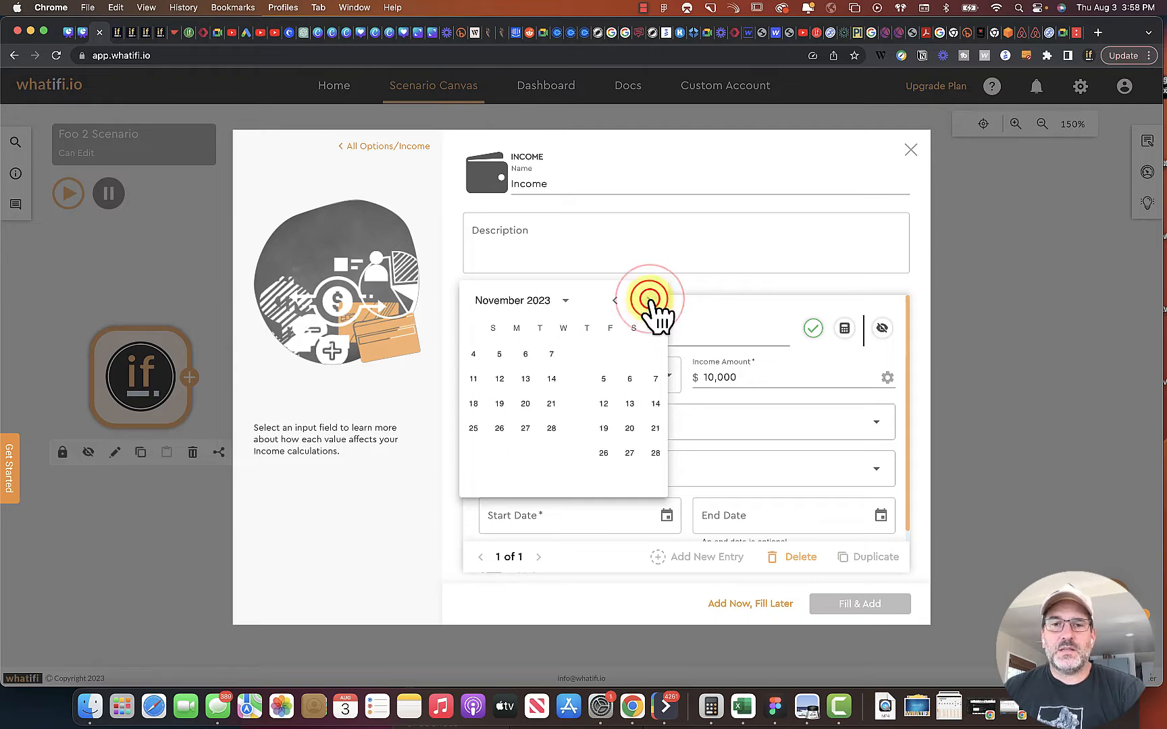
{"action": "left_click", "coordinate": [563, 354]}
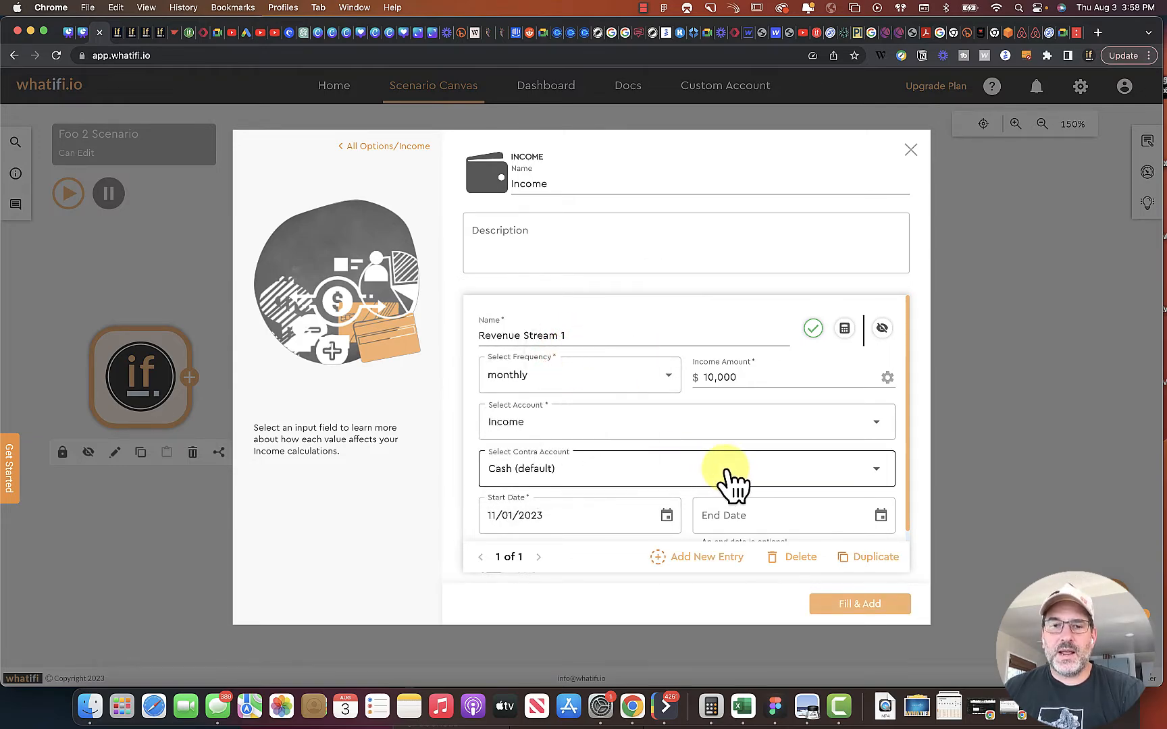
{"action": "scroll", "coordinate": [716, 446], "scroll_direction": "down", "scroll_amount": 2}
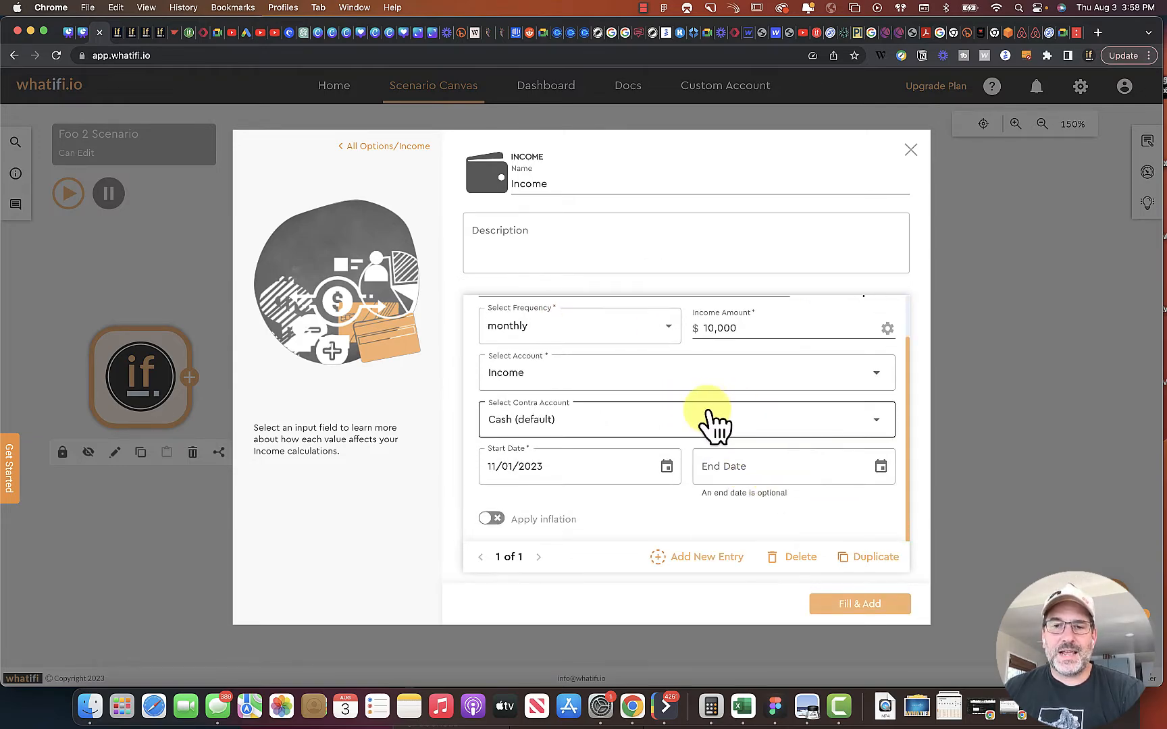
{"action": "left_click", "coordinate": [865, 608]}
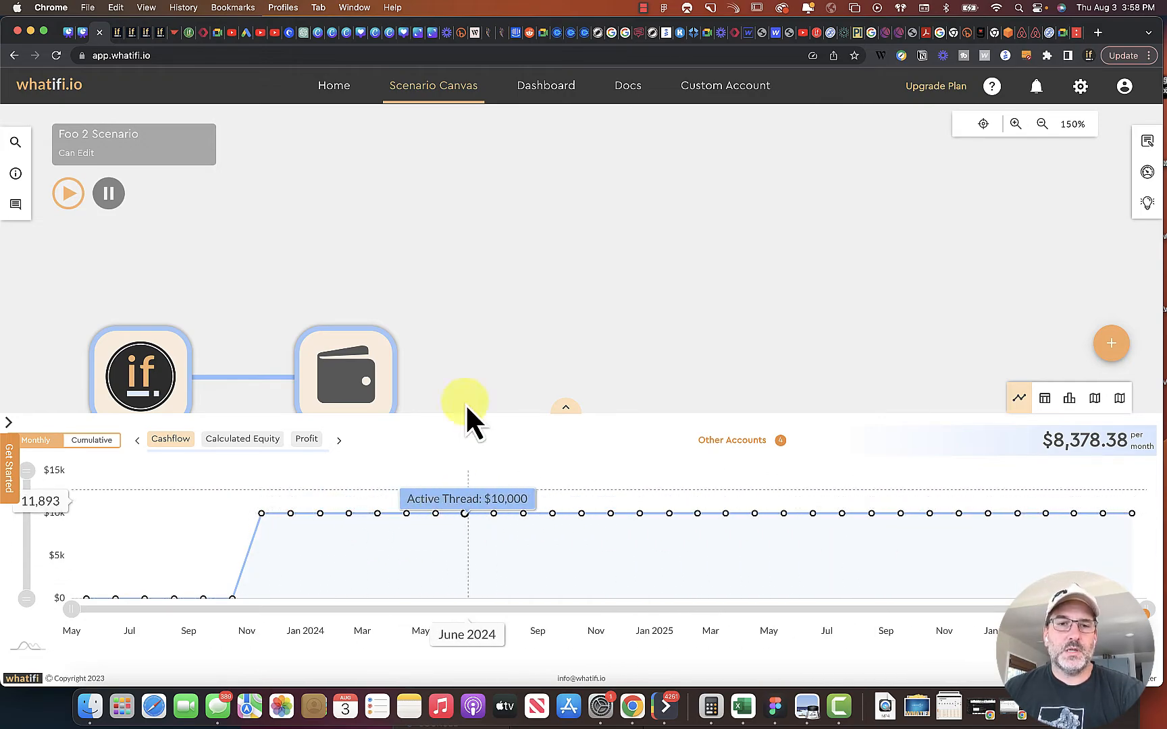
- Manually override the Income event's monthly amounts with $90,000 for Apr 2024 and $5,000 for Jul 2024
{"action": "left_click_drag", "start_coordinate": [335, 396], "coordinate": [370, 307]}
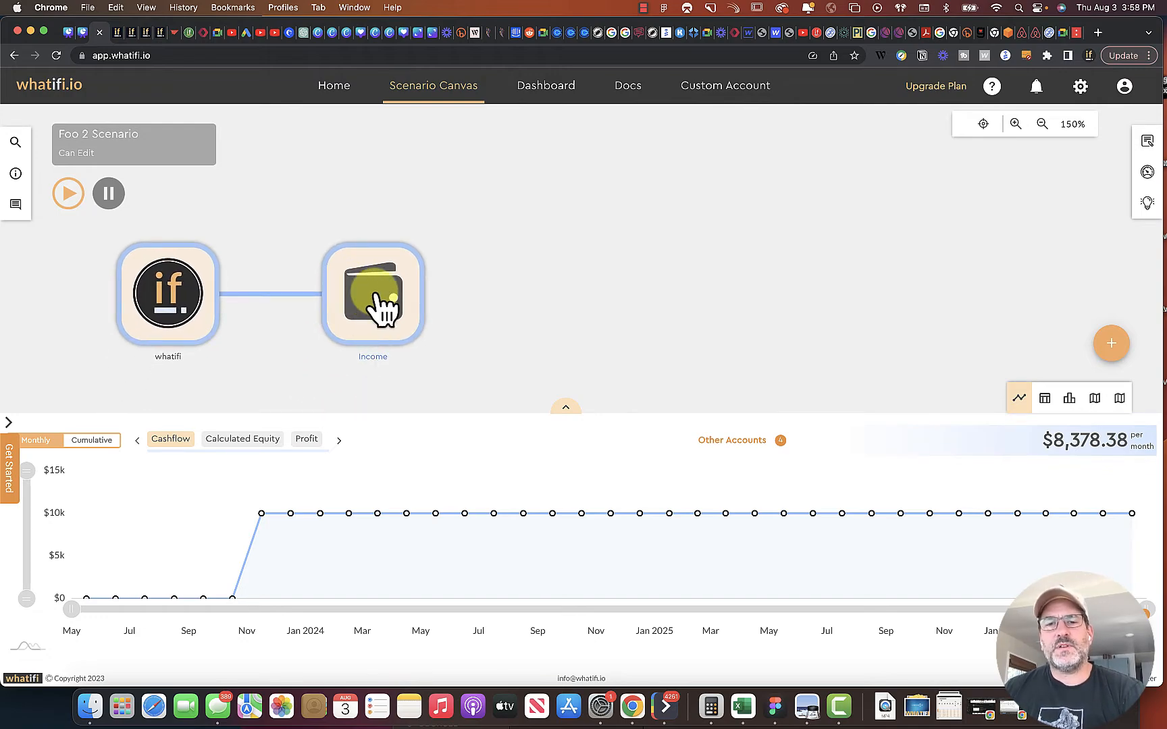
{"action": "left_click", "coordinate": [386, 293]}
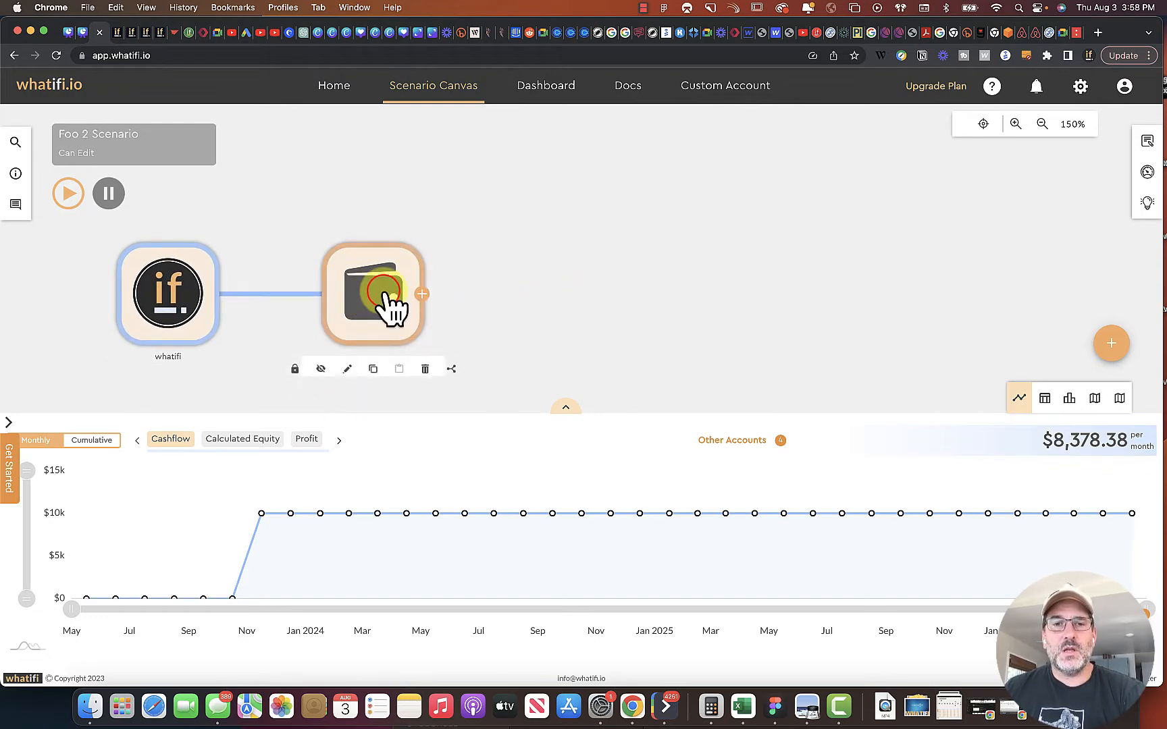
{"action": "double_click", "coordinate": [386, 295]}
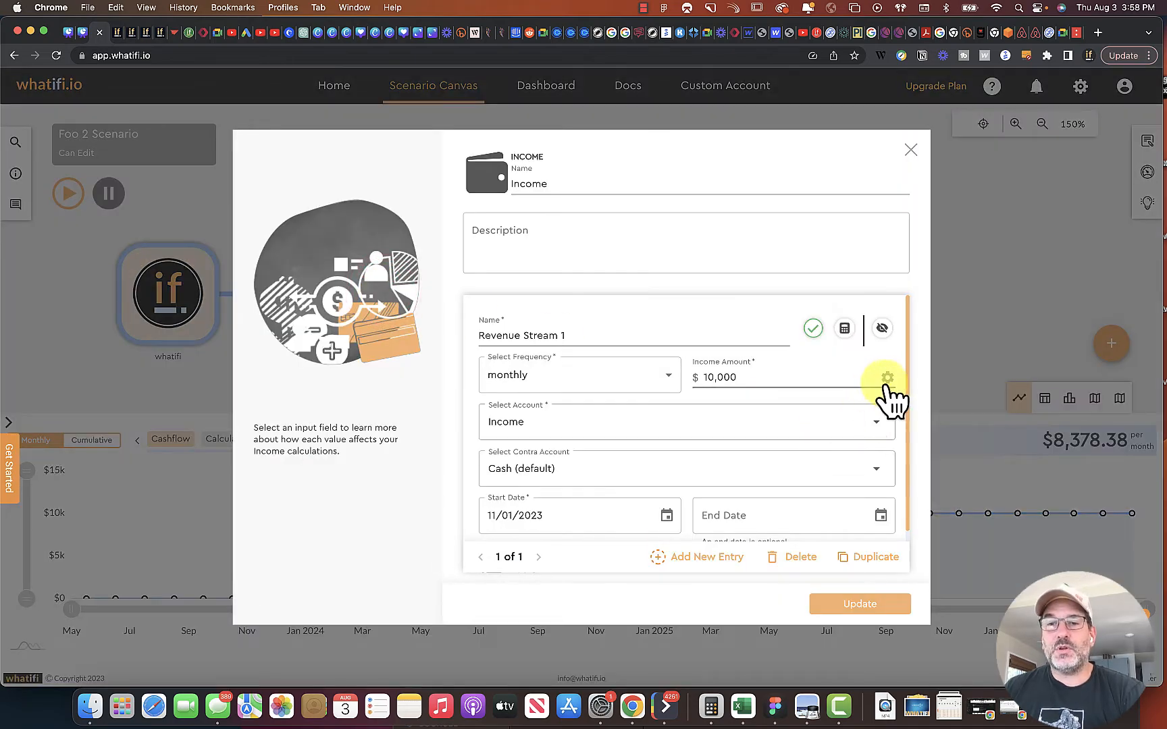
{"action": "left_click", "coordinate": [887, 381]}
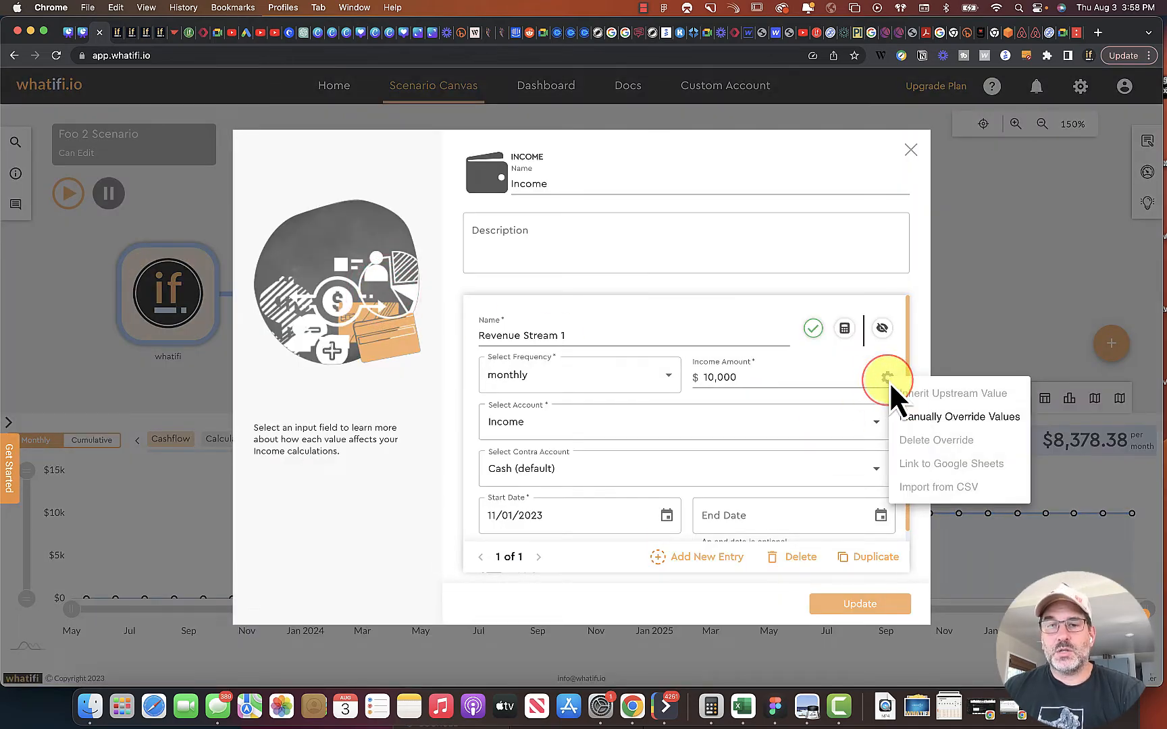
{"action": "left_click", "coordinate": [934, 422]}
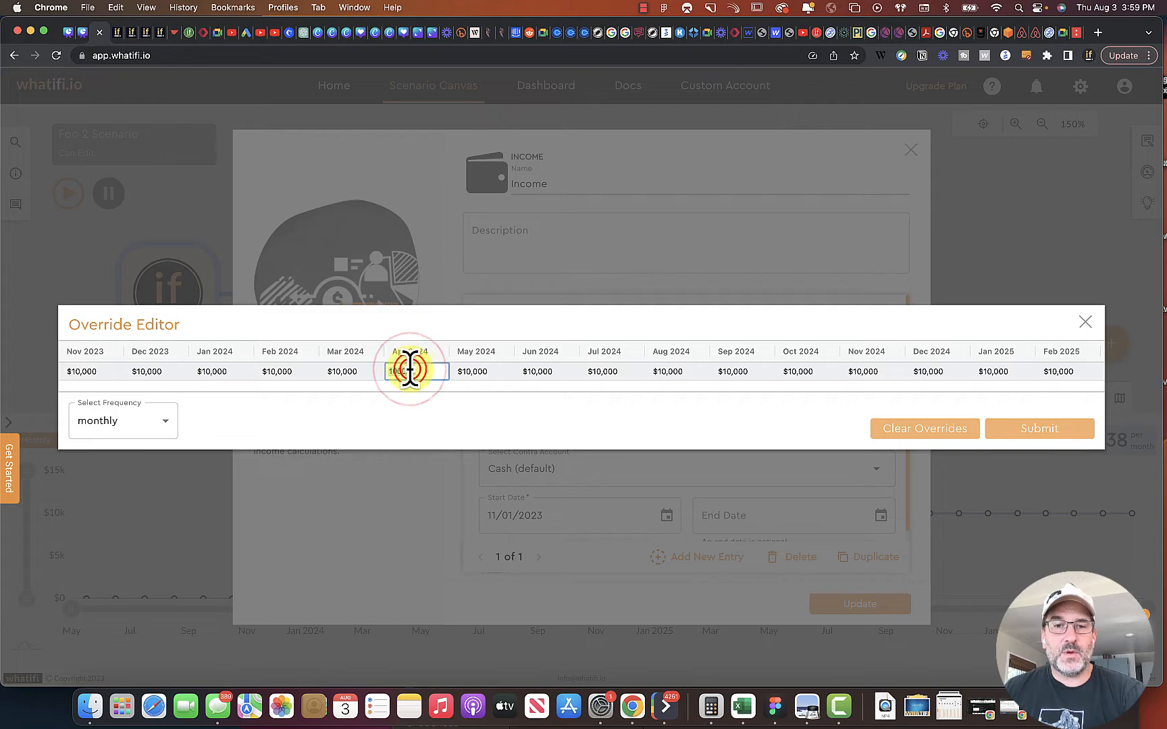
{"action": "type", "text": "90"}
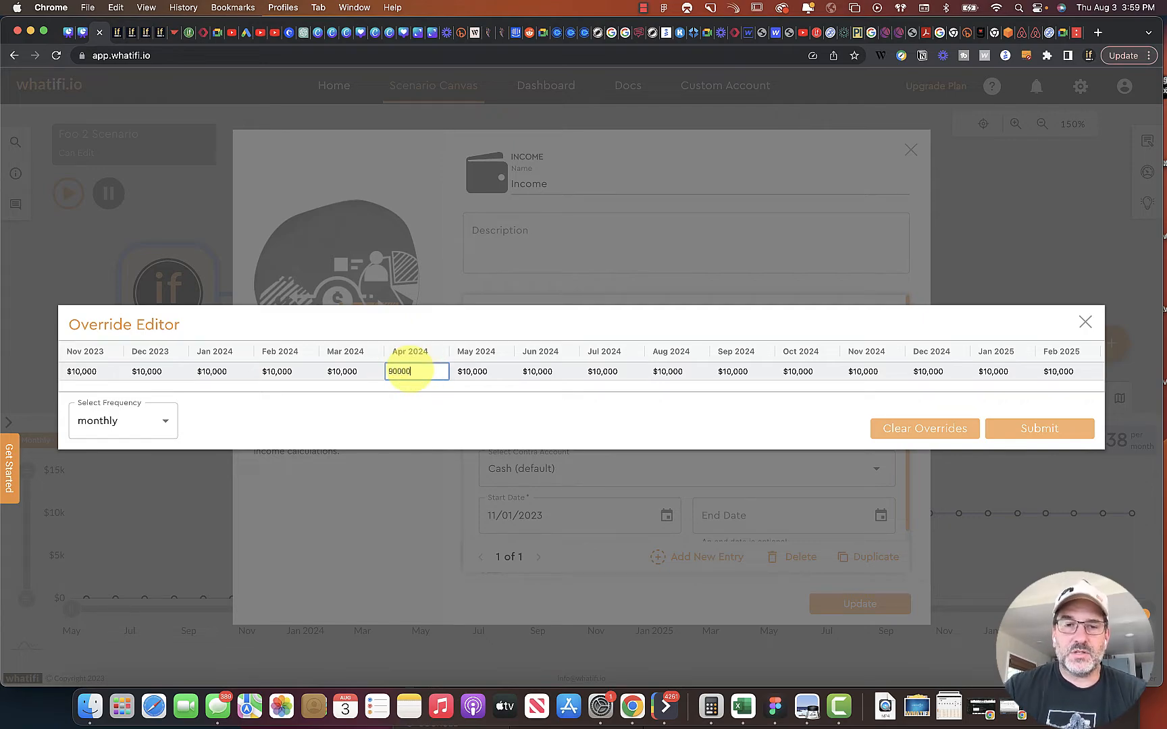
{"action": "key", "text": "Tab"}
{"action": "left_click", "coordinate": [603, 374]}
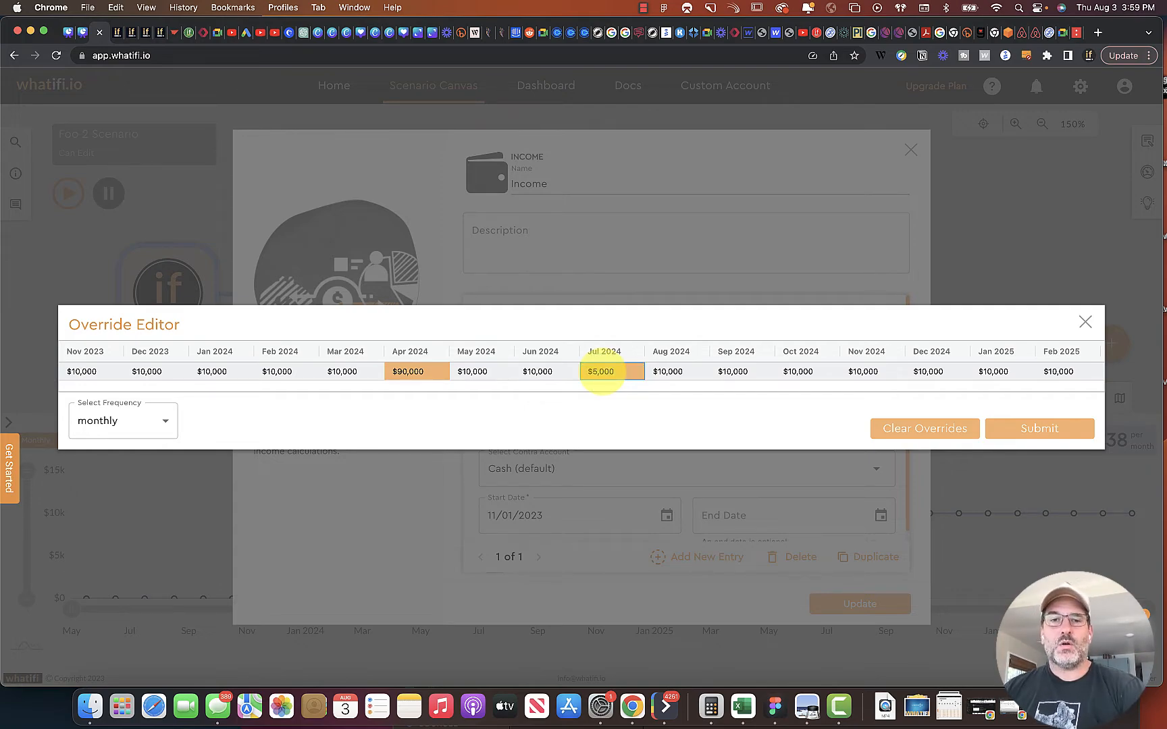
- Submit the overrides, update the Income event, and check the April and July 2024 points on the cashflow chart
{"action": "scroll", "coordinate": [601, 373], "scroll_direction": "right", "scroll_amount": 1}
{"action": "scroll", "coordinate": [499, 393], "scroll_direction": "left", "scroll_amount": 1}
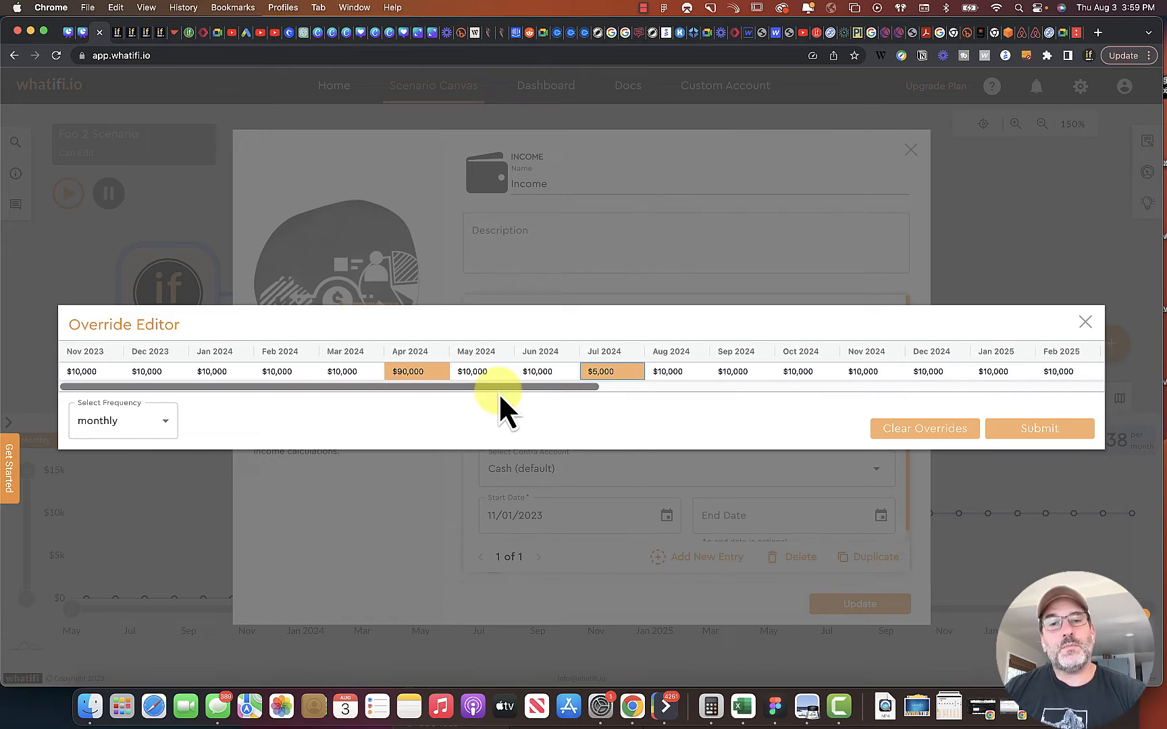
{"action": "left_click", "coordinate": [1027, 429]}
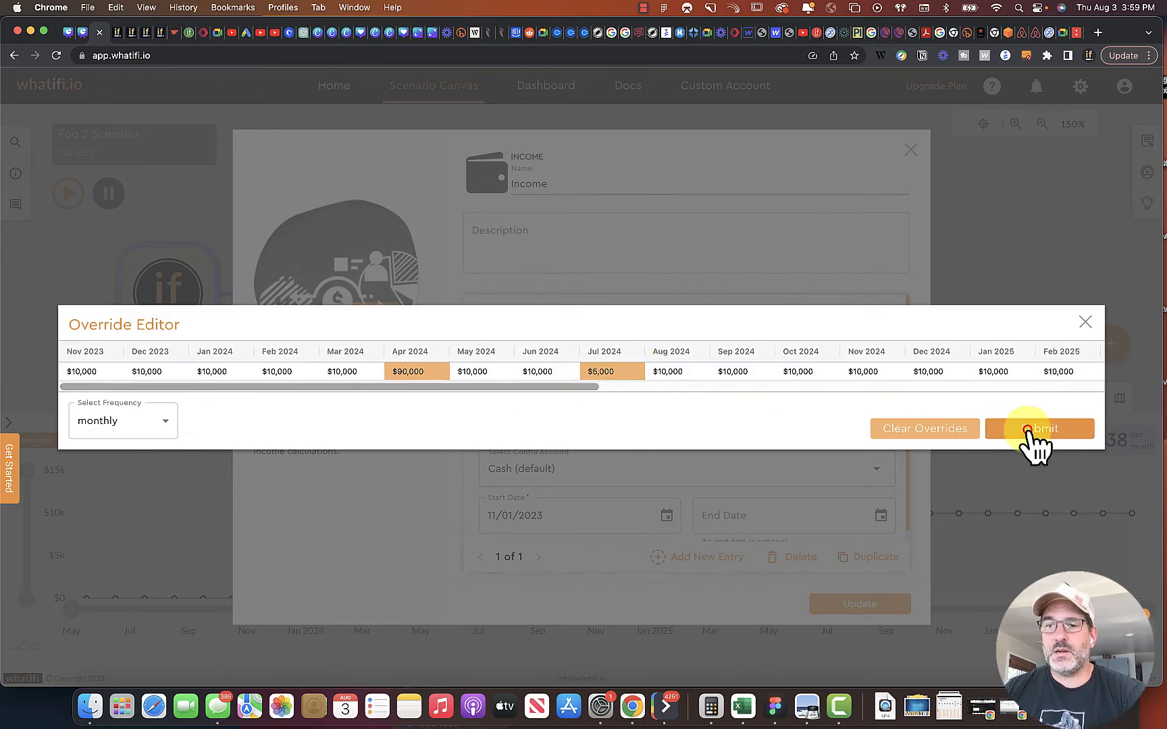
{"action": "left_click", "coordinate": [859, 605]}
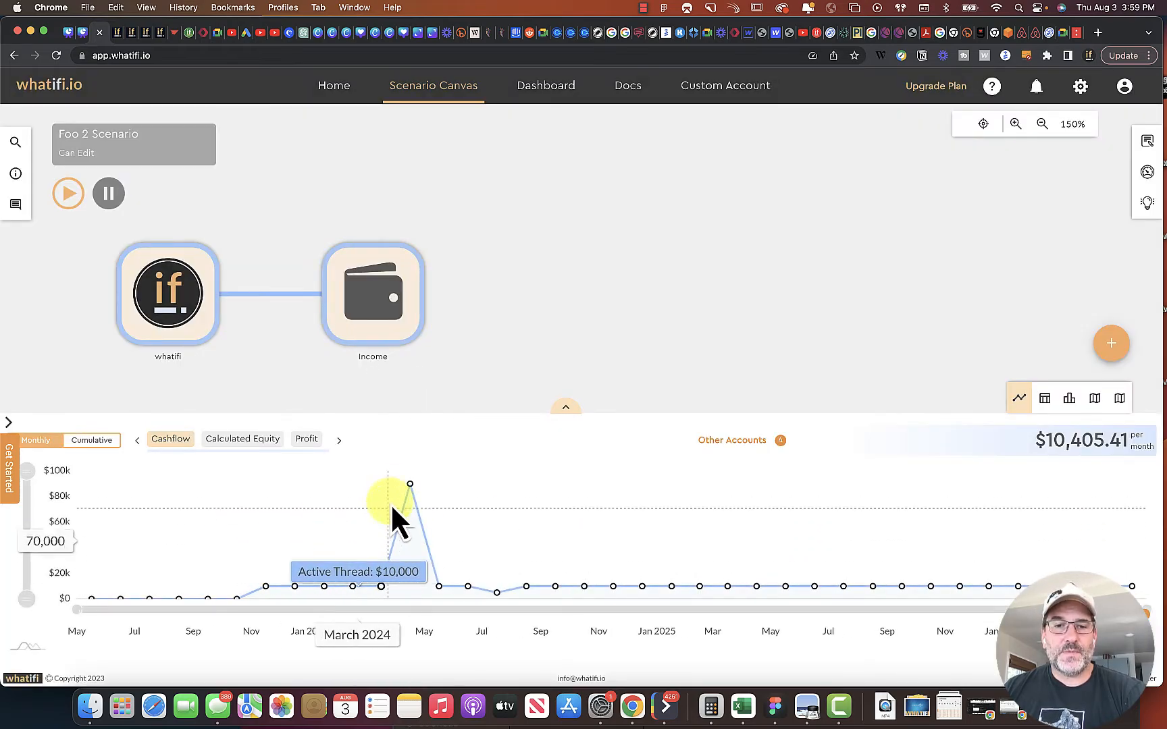
{"action": "mouse_move", "coordinate": [403, 483]}
{"action": "mouse_move", "coordinate": [497, 590]}
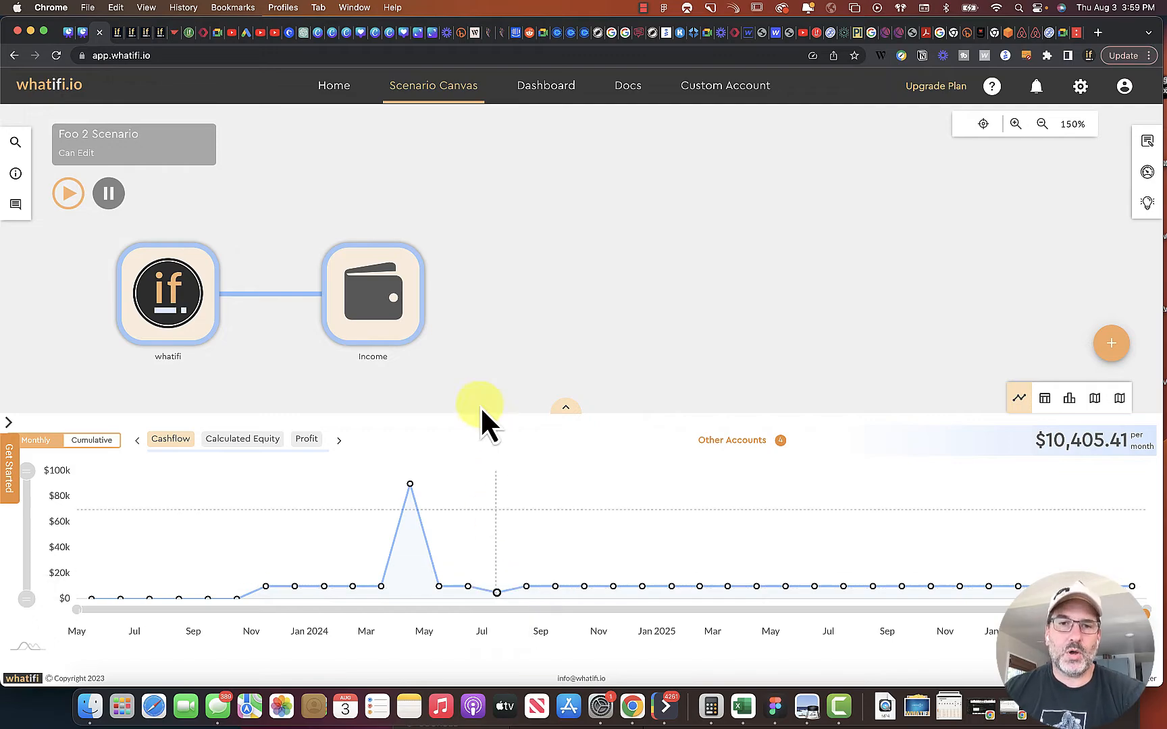
- Duplicate the Revenue Stream 1 entry in the Income event and name the copy Revenue Stream 2
{"action": "left_click_drag", "start_coordinate": [497, 340], "coordinate": [591, 301]}
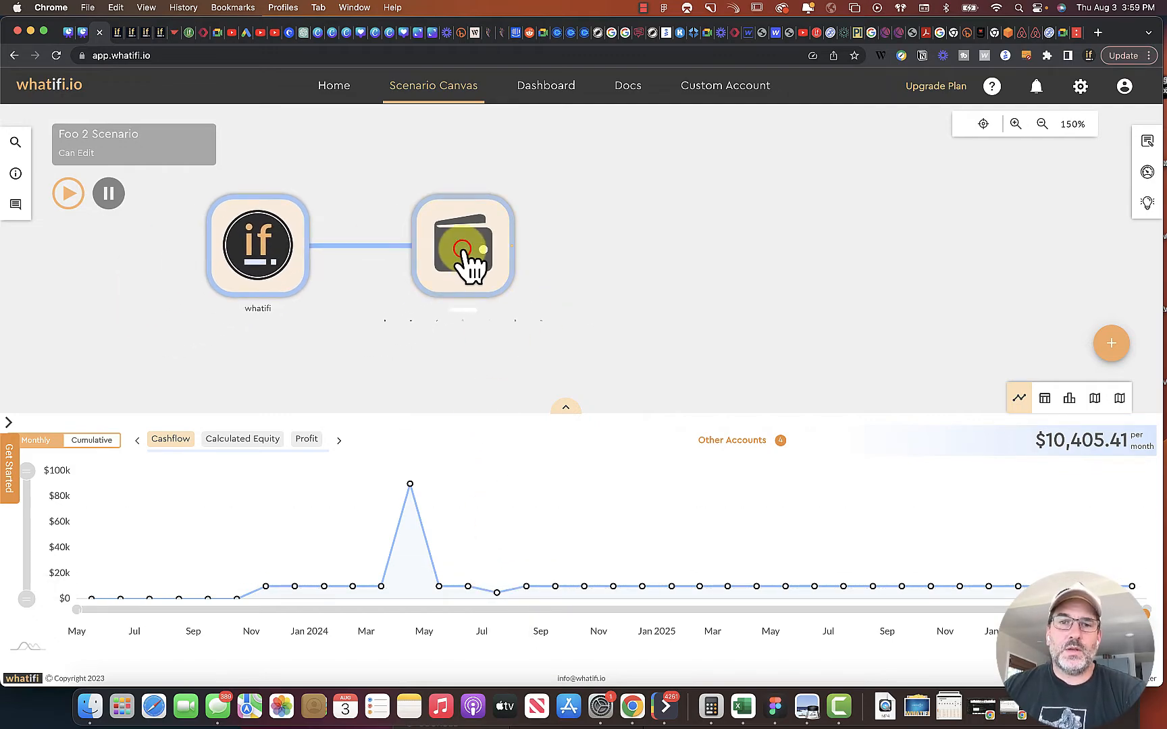
{"action": "left_click", "coordinate": [462, 250]}
{"action": "left_click", "coordinate": [594, 334]}
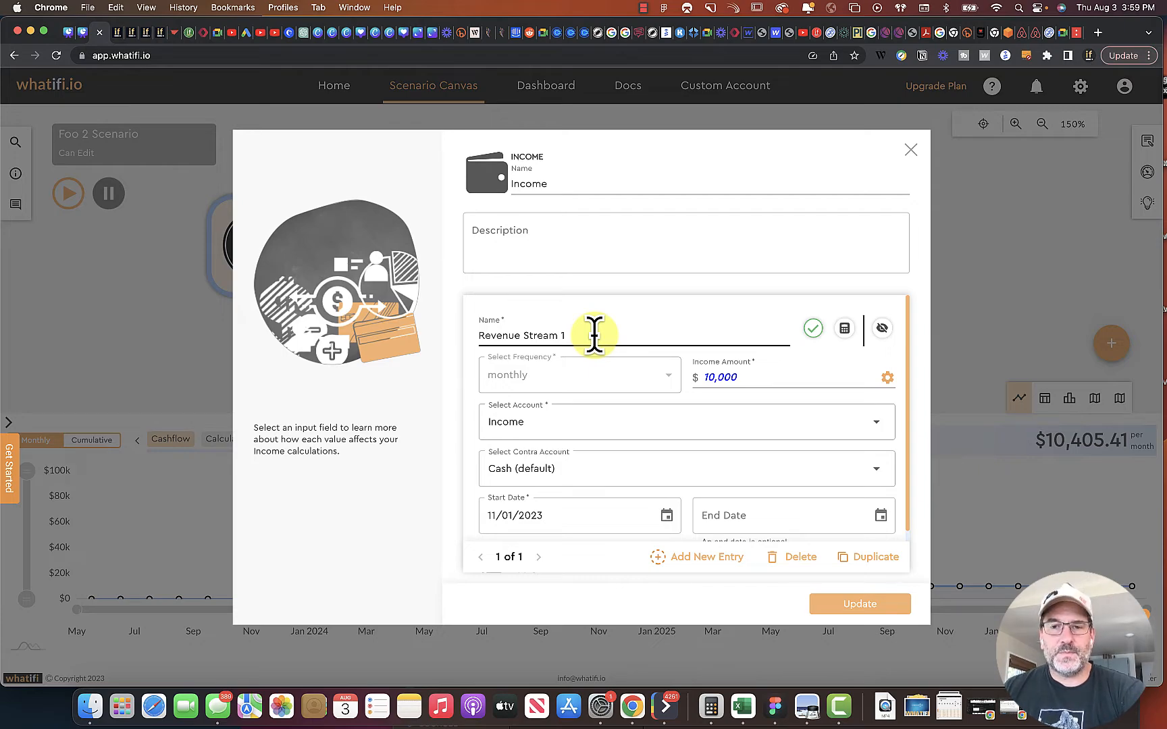
{"action": "left_click", "coordinate": [875, 558]}
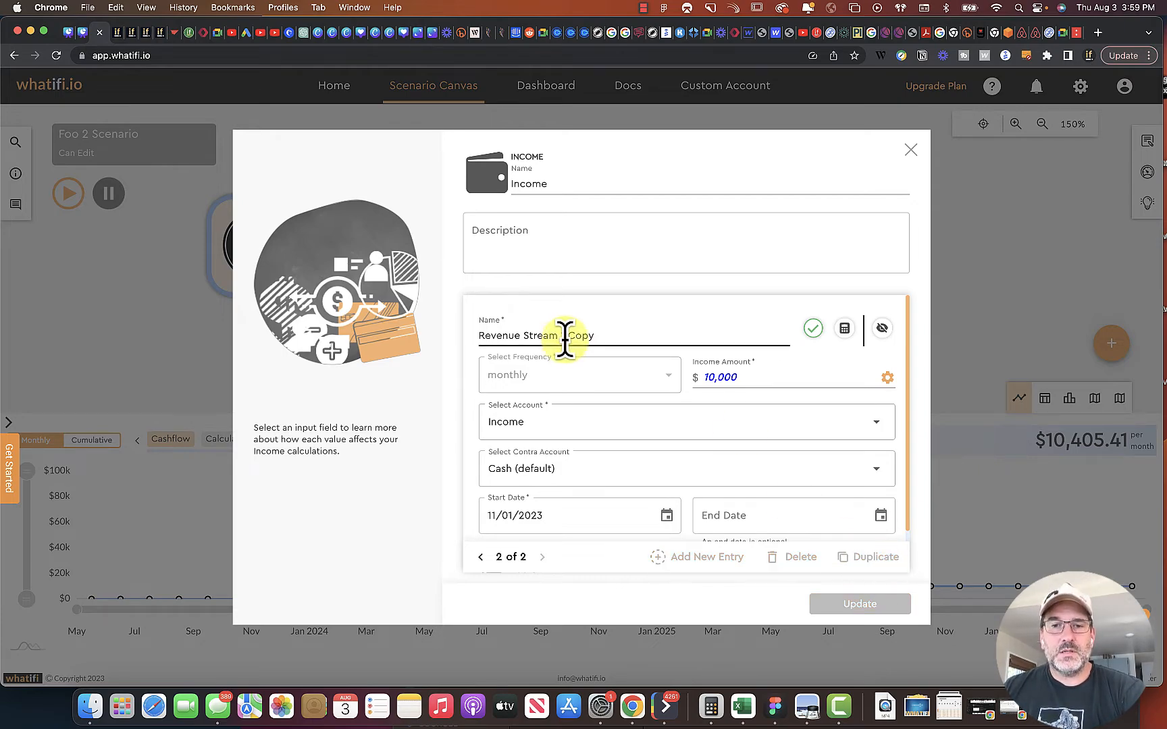
{"action": "left_click_drag", "start_coordinate": [560, 336], "coordinate": [633, 334]}
{"action": "type", "text": "2"}
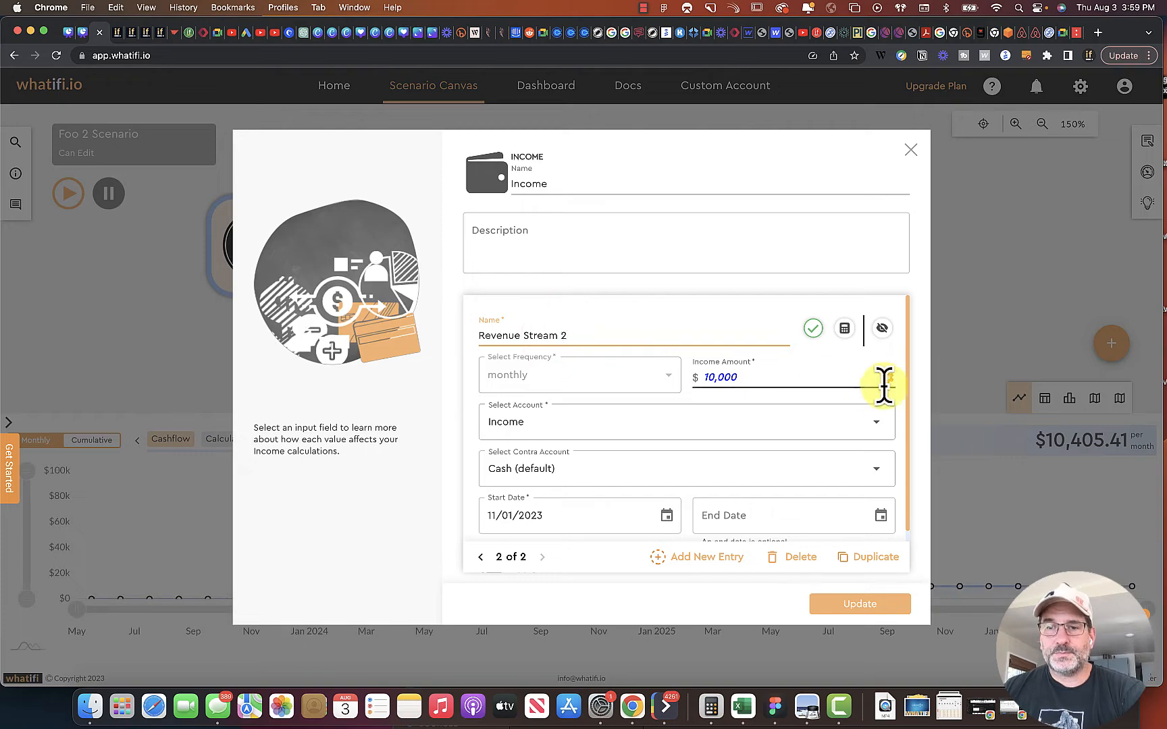
- Clear the manual overrides from Revenue Stream 2 and set its income to $7,500 at a weekly frequency
{"action": "left_click", "coordinate": [889, 378]}
{"action": "left_click", "coordinate": [916, 440]}
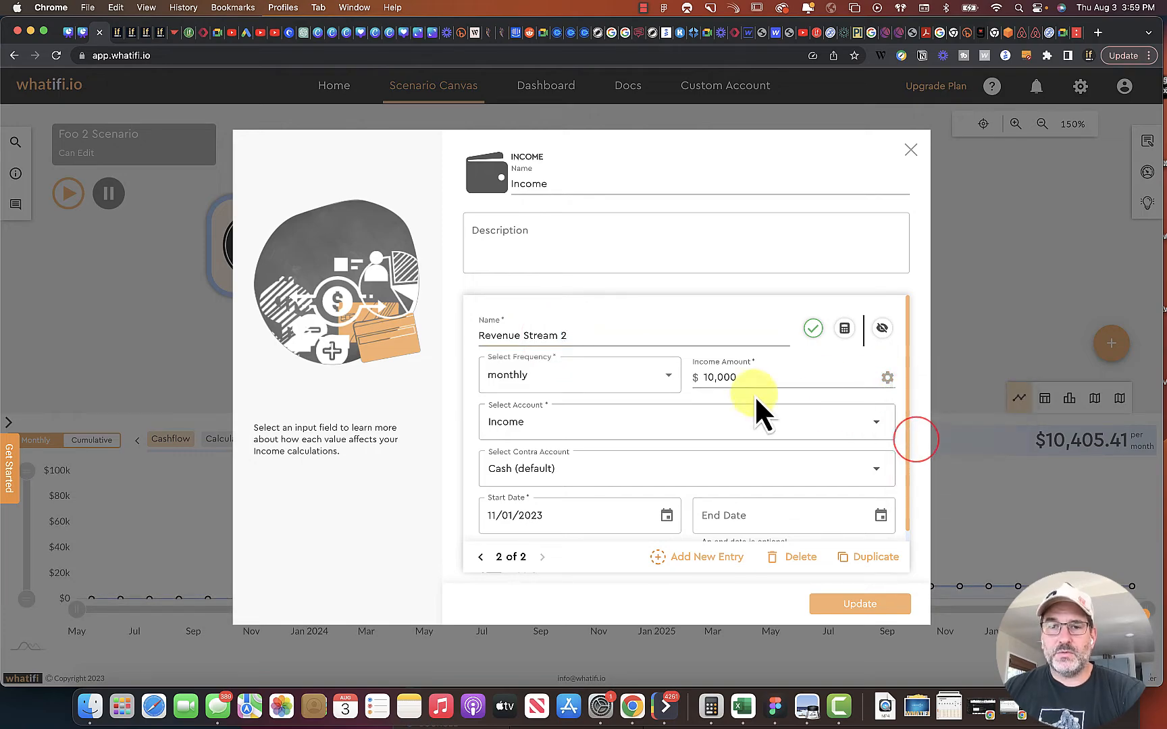
{"action": "left_click", "coordinate": [726, 379]}
{"action": "left_click", "coordinate": [760, 378]}
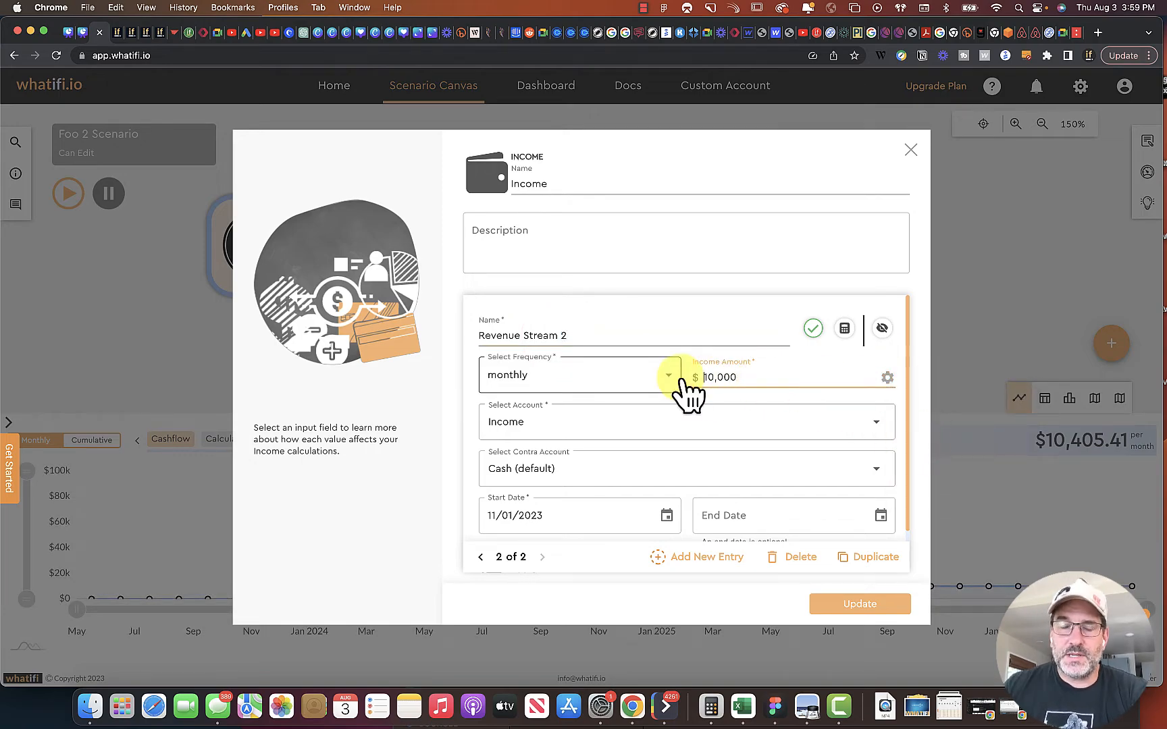
{"action": "left_click_drag", "start_coordinate": [748, 376], "coordinate": [702, 376]}
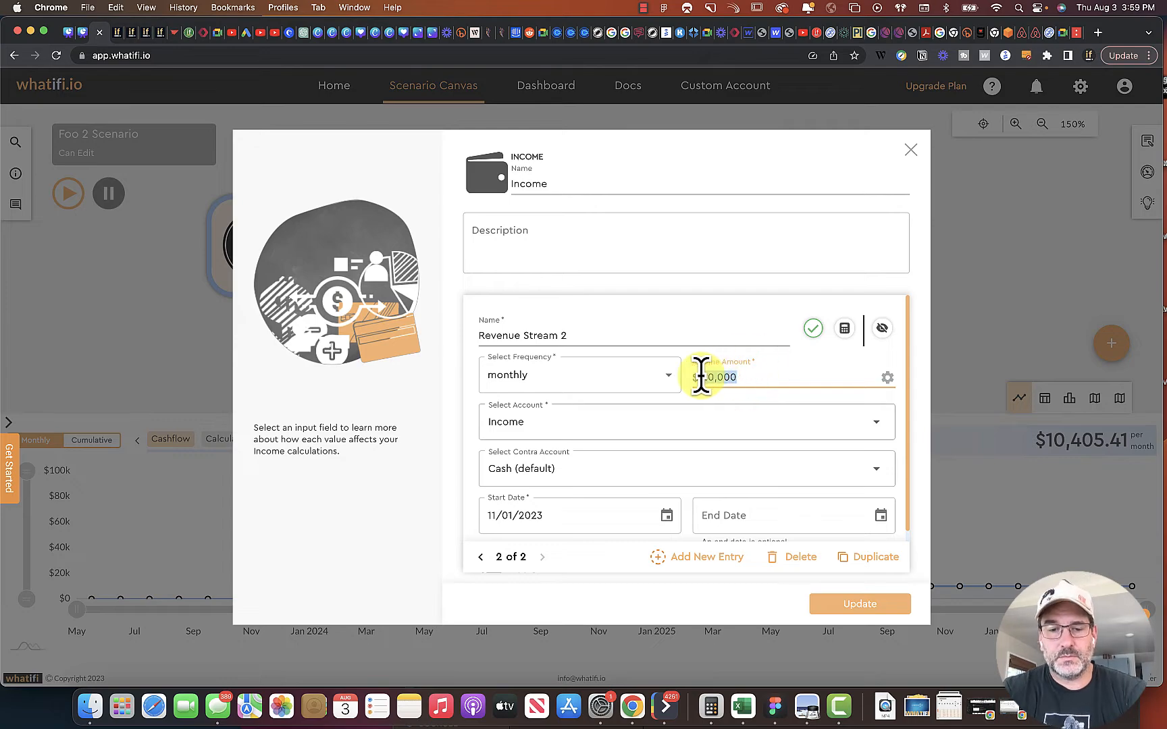
{"action": "left_click", "coordinate": [652, 379]}
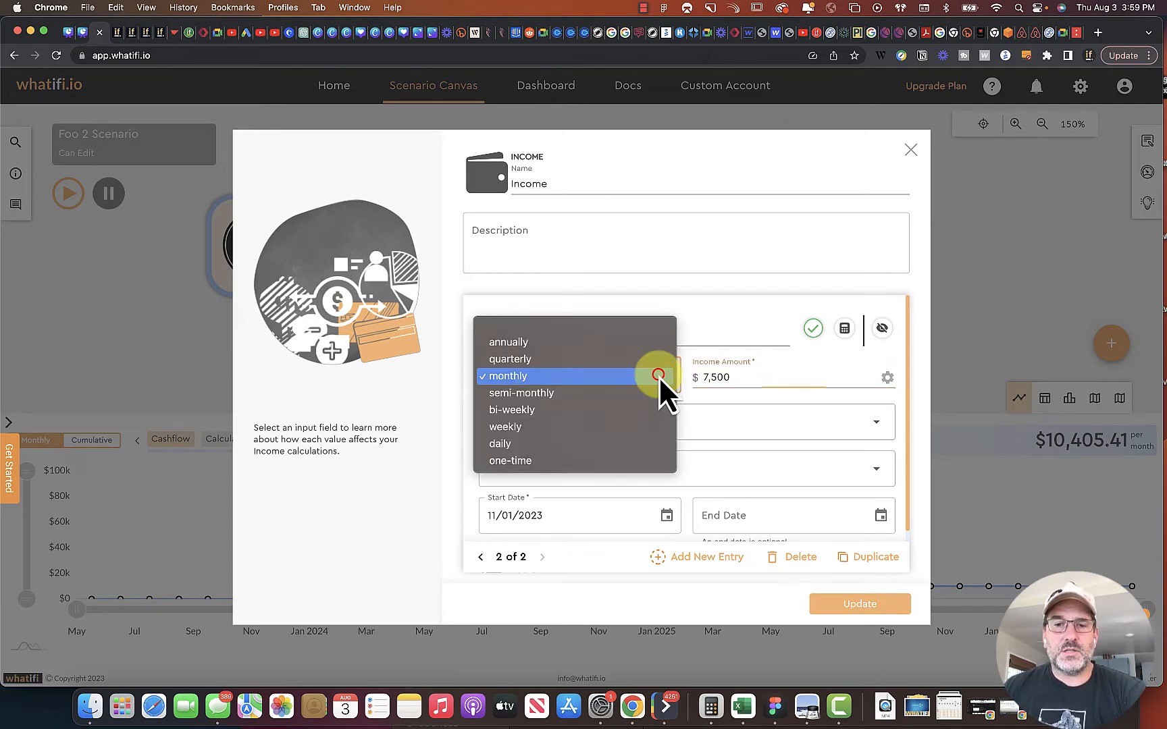
{"action": "left_click", "coordinate": [550, 427]}
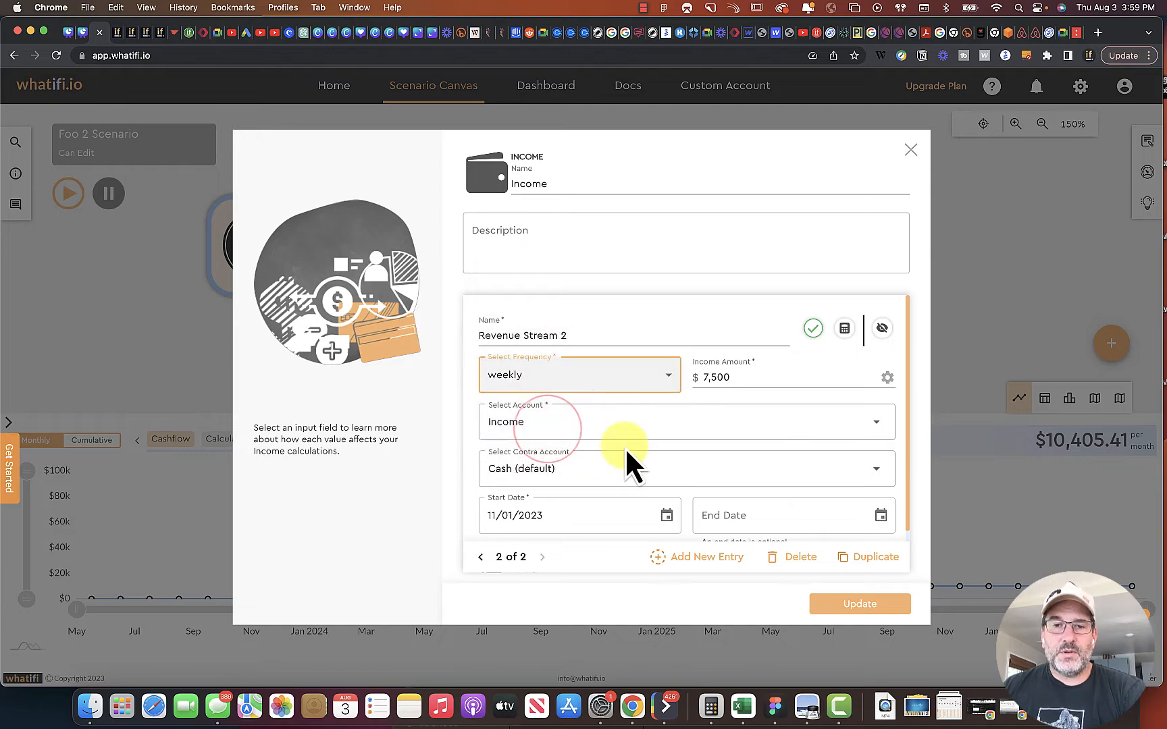
- Set Revenue Stream 2 to start on 01/01/2024 and end on 05/31/2024
{"action": "left_click", "coordinate": [667, 516]}
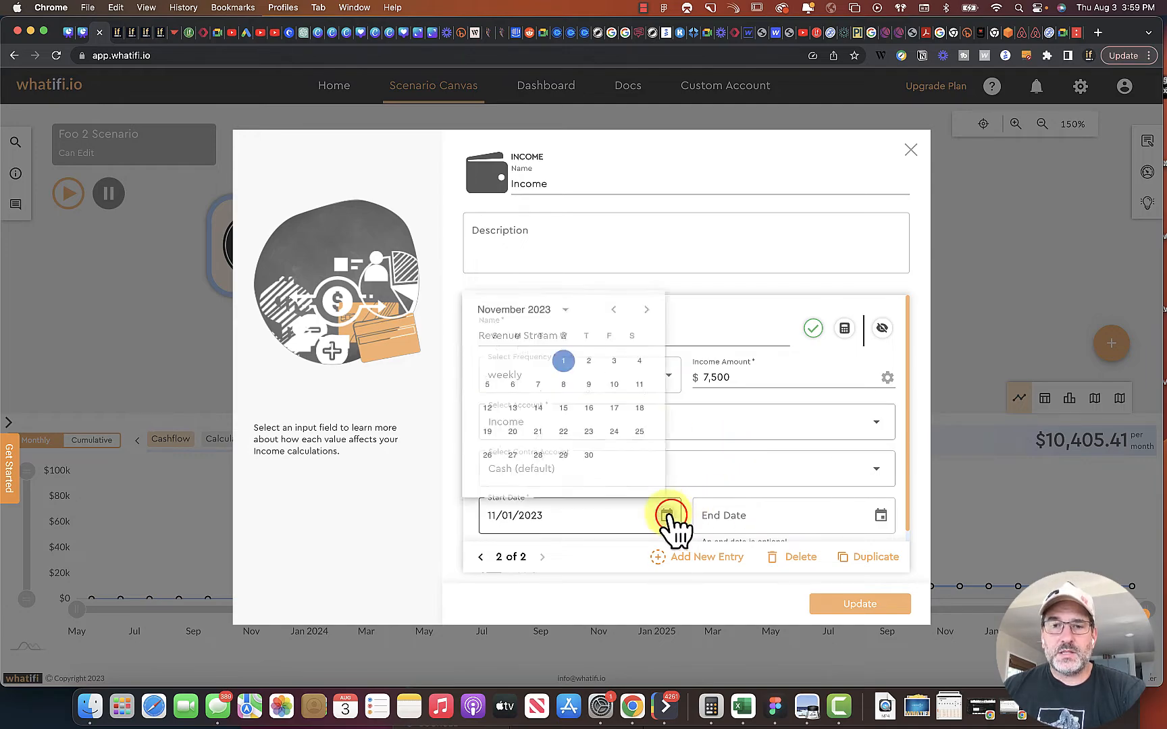
{"action": "left_click", "coordinate": [648, 300]}
{"action": "left_click", "coordinate": [648, 301]}
{"action": "left_click", "coordinate": [511, 354]}
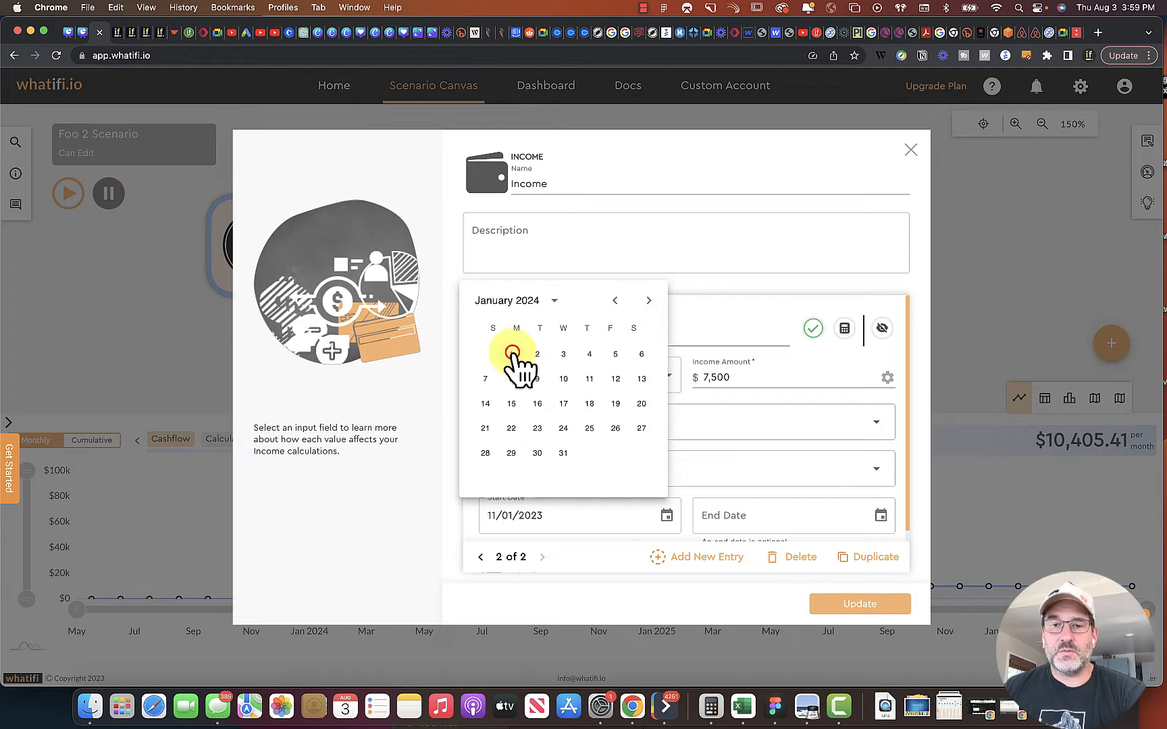
{"action": "left_click", "coordinate": [881, 516]}
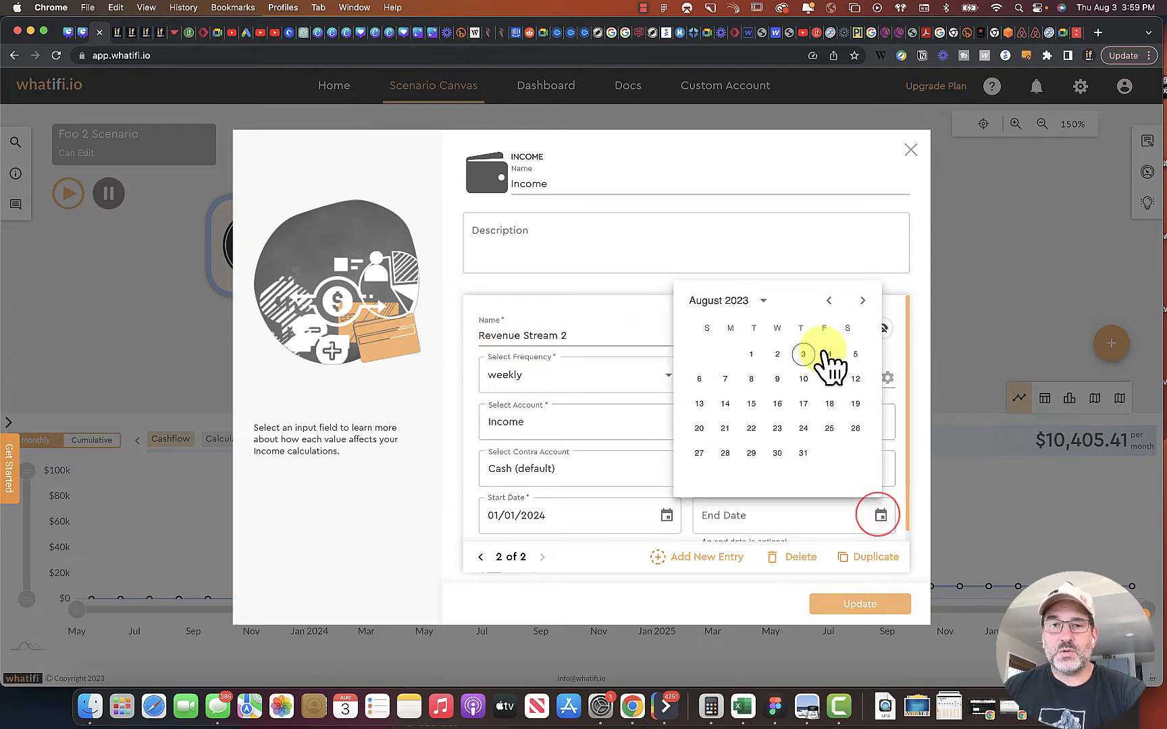
{"action": "double_click", "coordinate": [862, 301]}
{"action": "double_click", "coordinate": [863, 301]}
{"action": "triple_click", "coordinate": [862, 300]}
{"action": "double_click", "coordinate": [862, 300]}
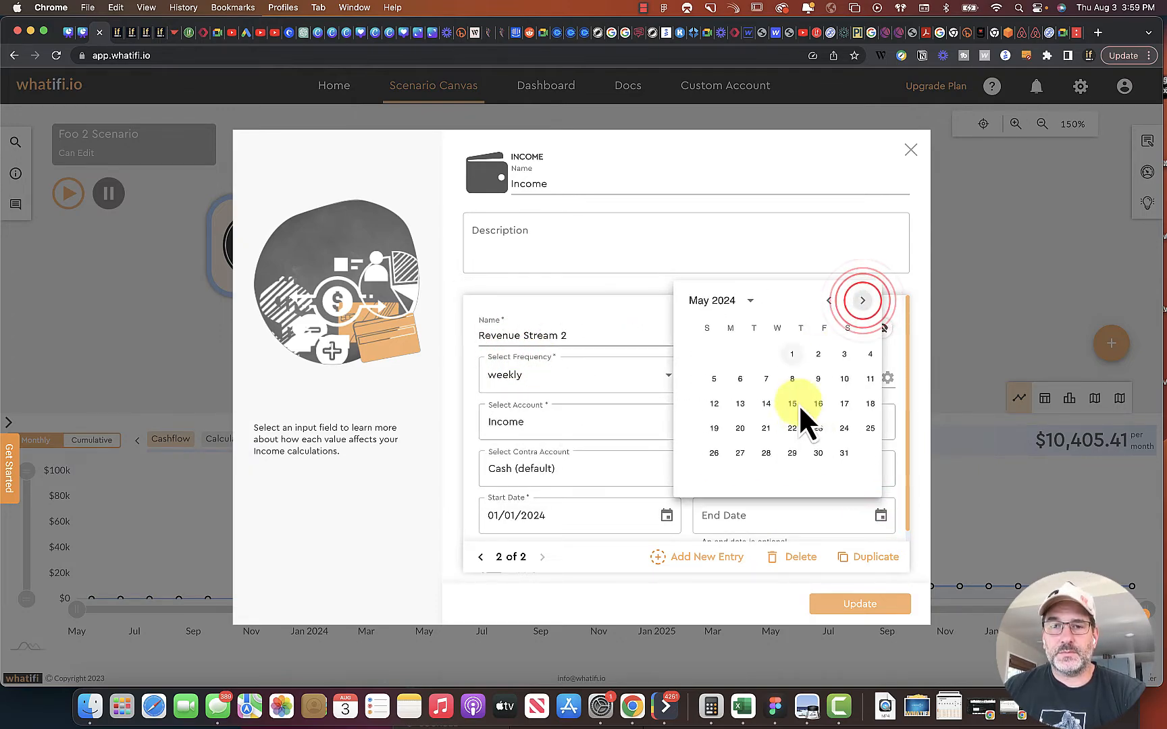
{"action": "left_click", "coordinate": [843, 454]}
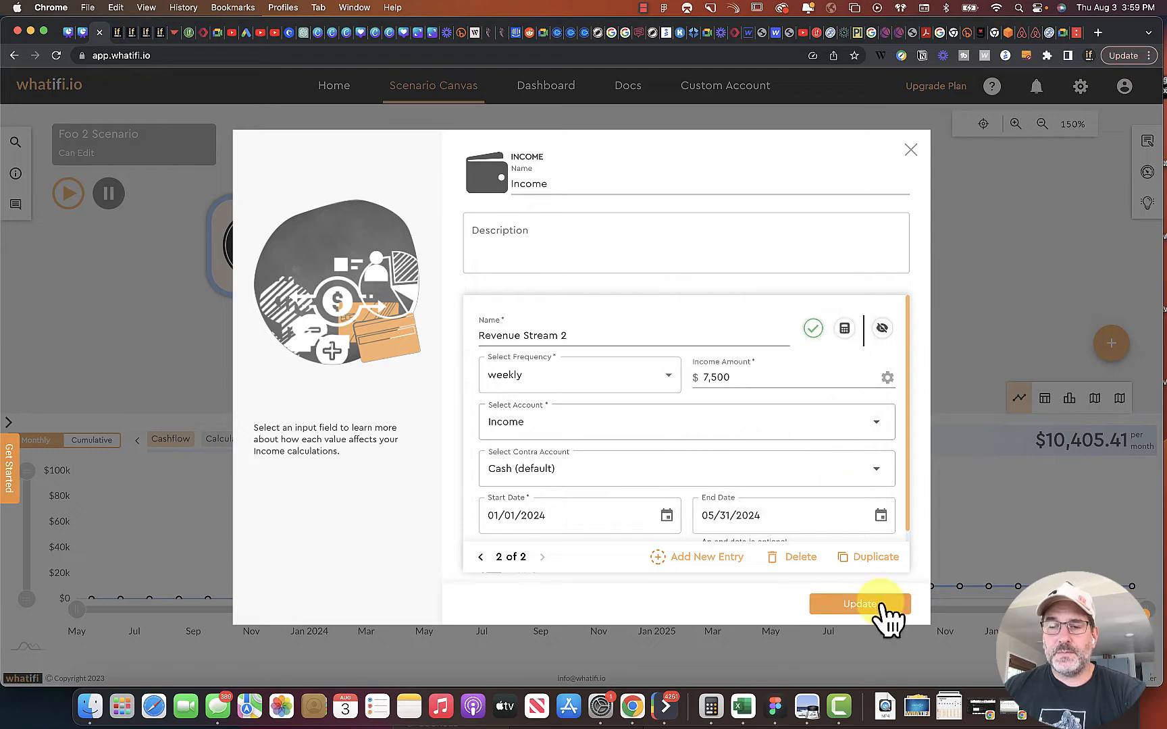
- Update the Income event and check its cashflow in the cumulative view, returning the chart to monthly
{"action": "left_click", "coordinate": [871, 605]}
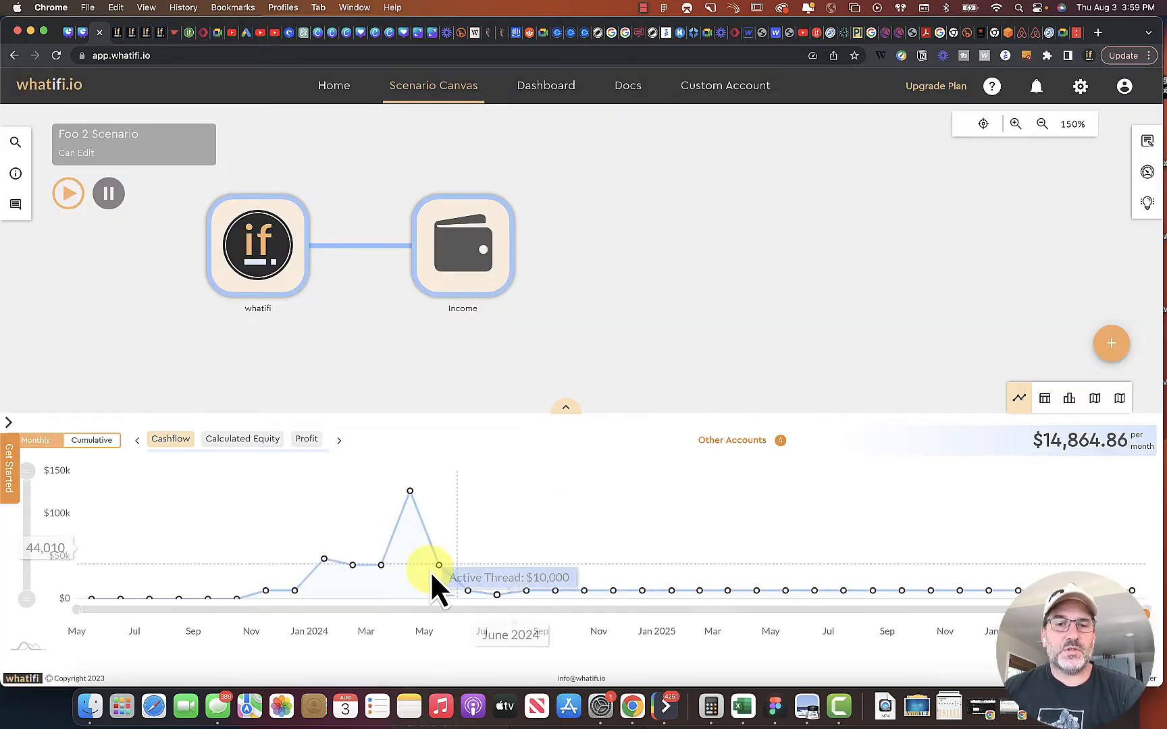
{"action": "left_click", "coordinate": [94, 439]}
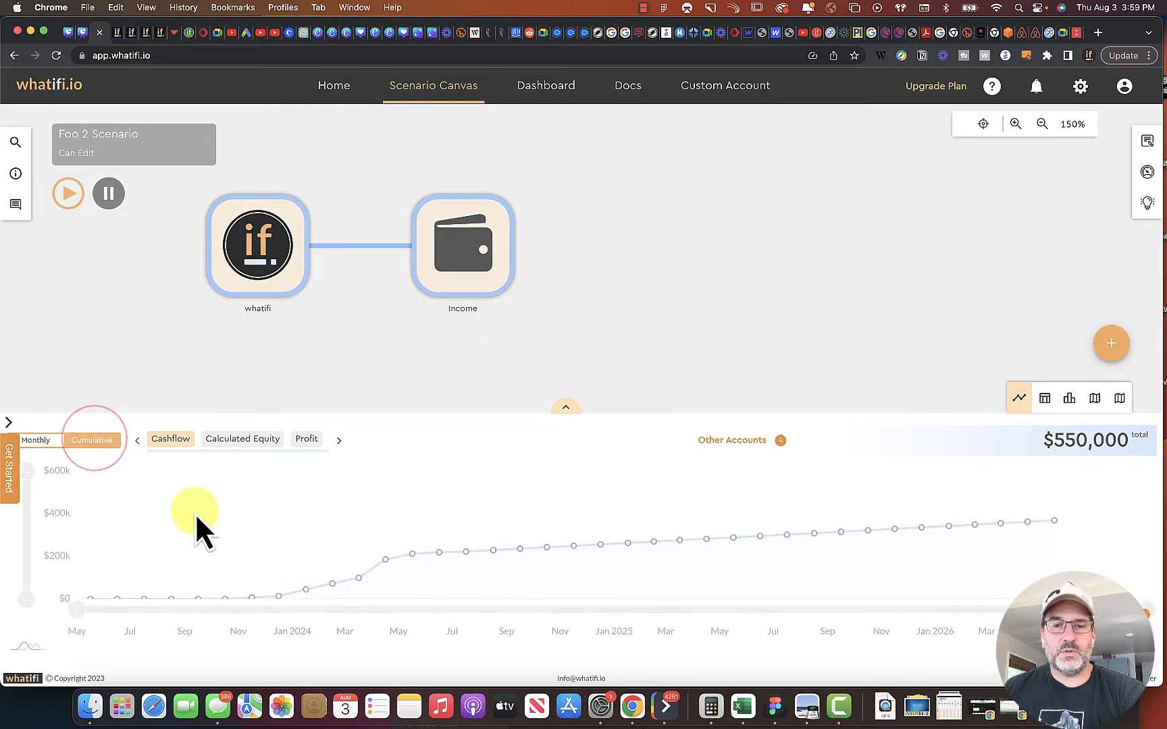
{"action": "left_click", "coordinate": [51, 440]}
- Start adding a Contract event from the SMB Basic Module after the Income event
{"action": "left_click_drag", "start_coordinate": [710, 275], "coordinate": [584, 292]}
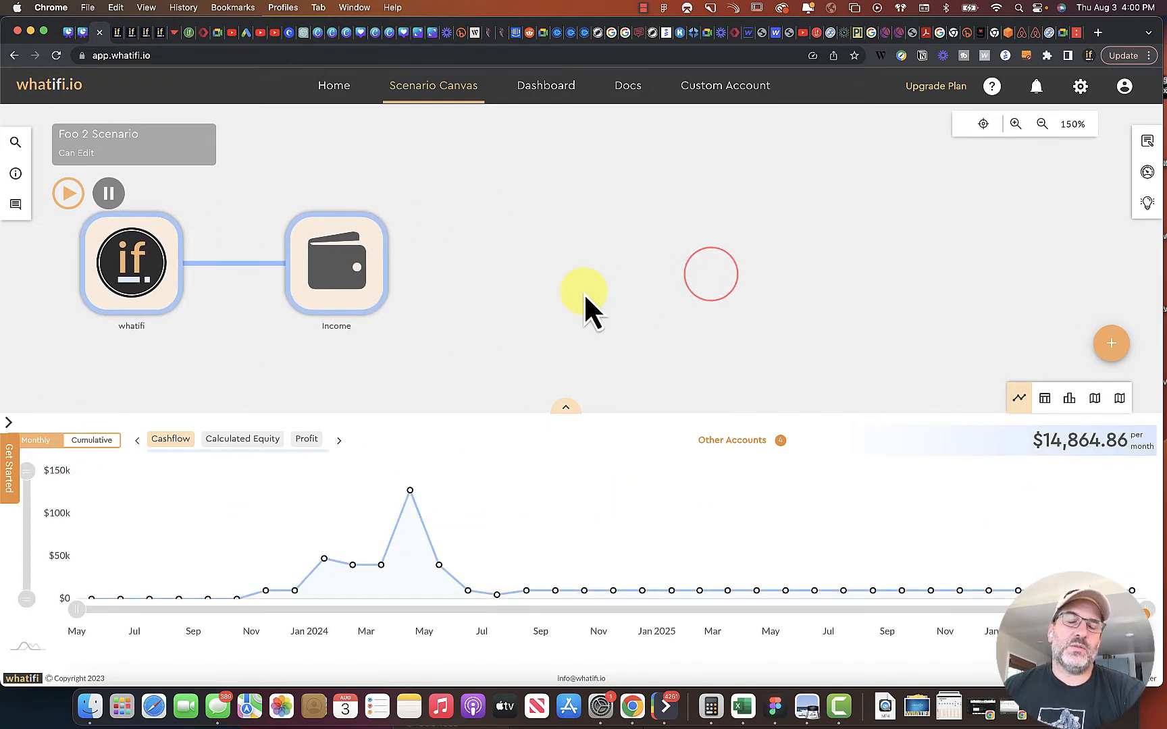
{"action": "left_click", "coordinate": [363, 262]}
{"action": "left_click", "coordinate": [383, 263]}
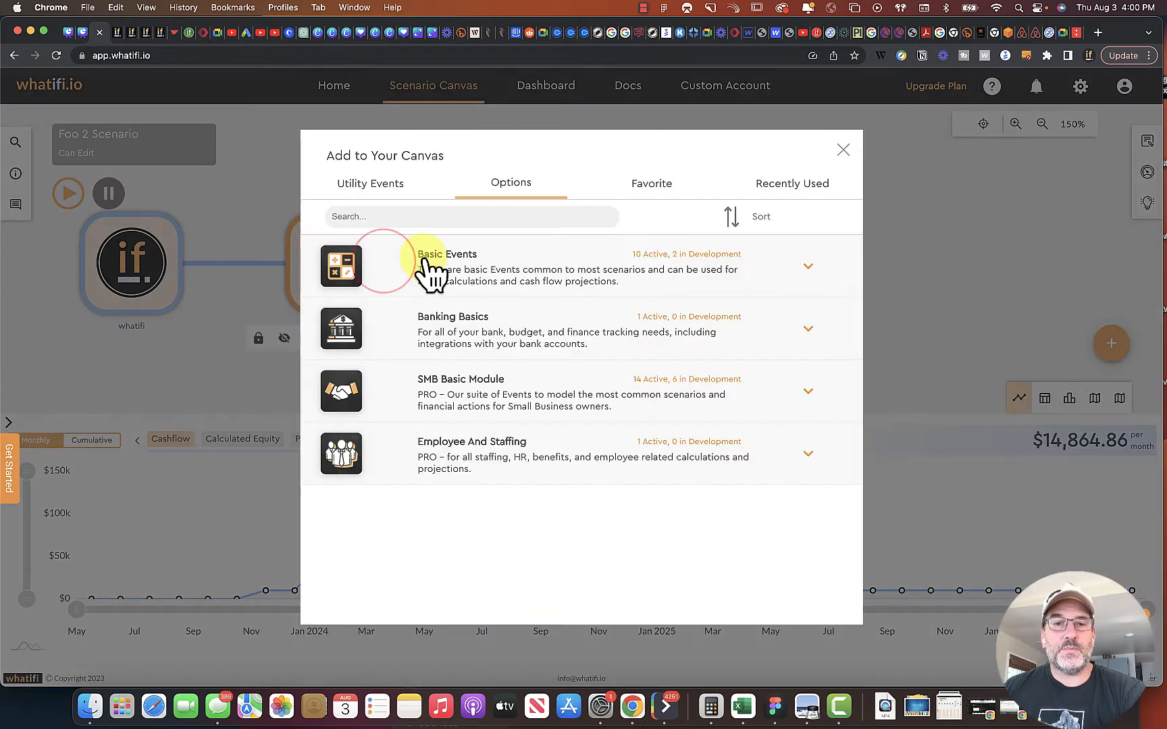
{"action": "left_click", "coordinate": [513, 399]}
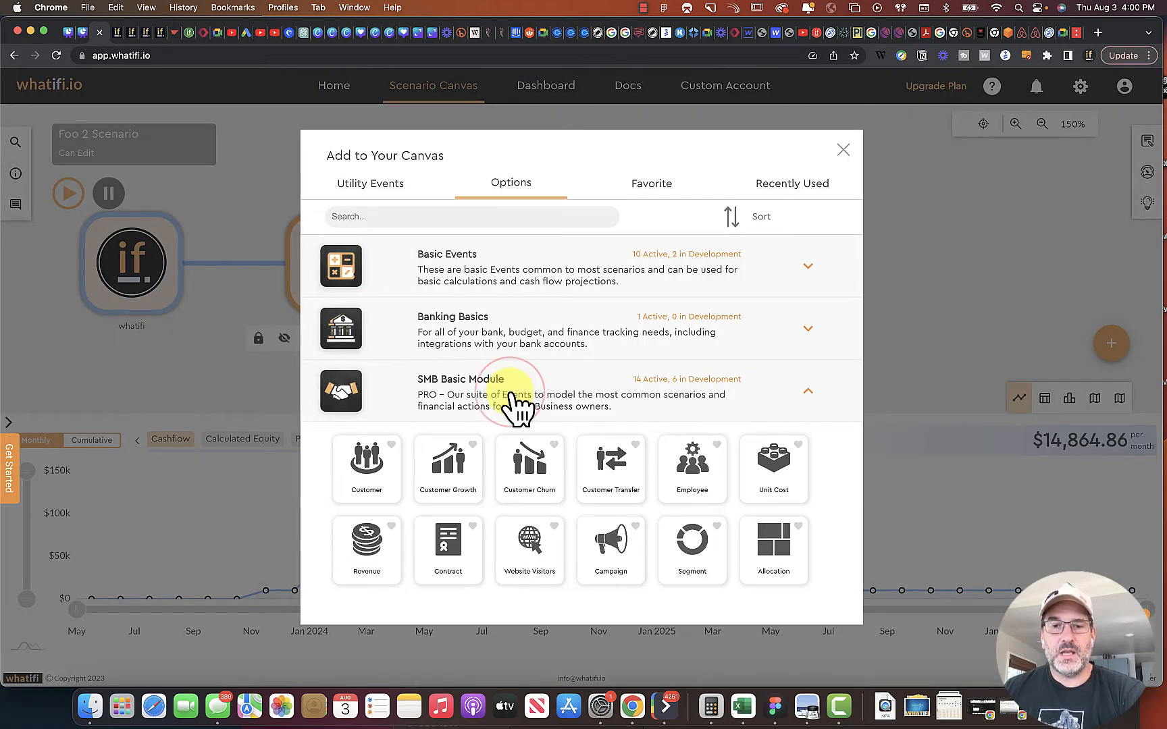
{"action": "scroll", "coordinate": [553, 432], "scroll_direction": "down", "scroll_amount": 2}
{"action": "left_click", "coordinate": [459, 480]}
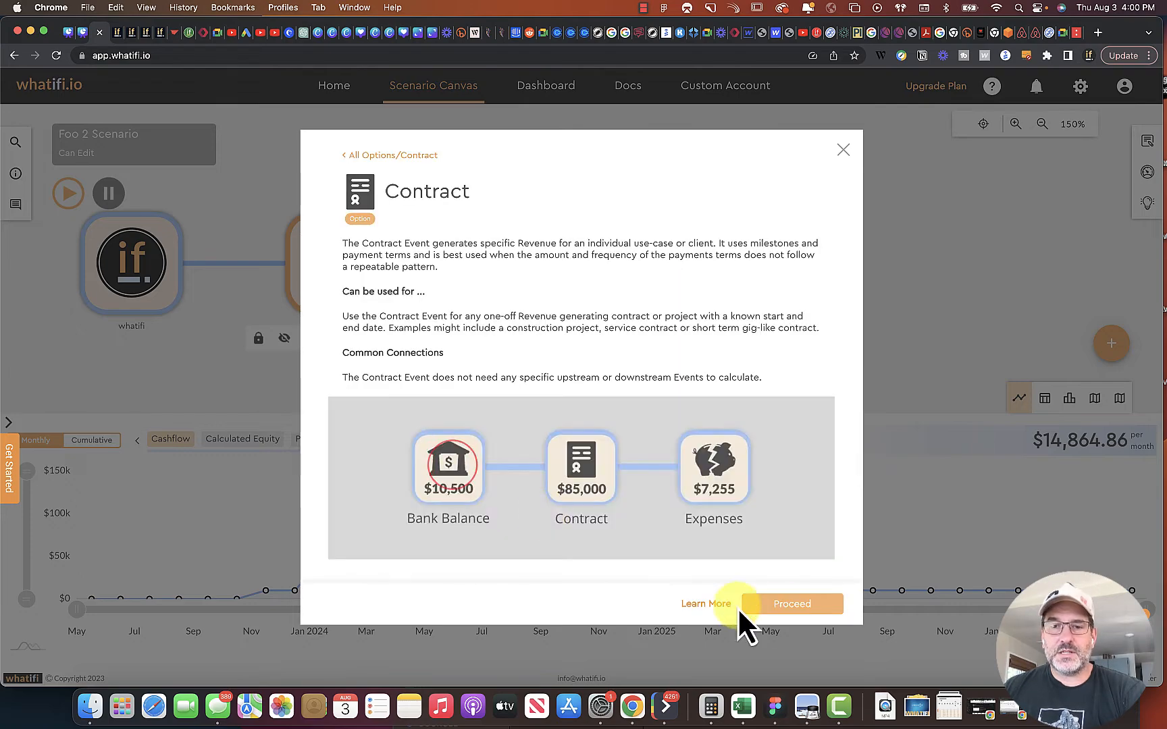
{"action": "left_click", "coordinate": [793, 605]}
- Name the contract entry Project A, start it on 12/01/2023, and schedule it in months
{"action": "left_click", "coordinate": [525, 338]}
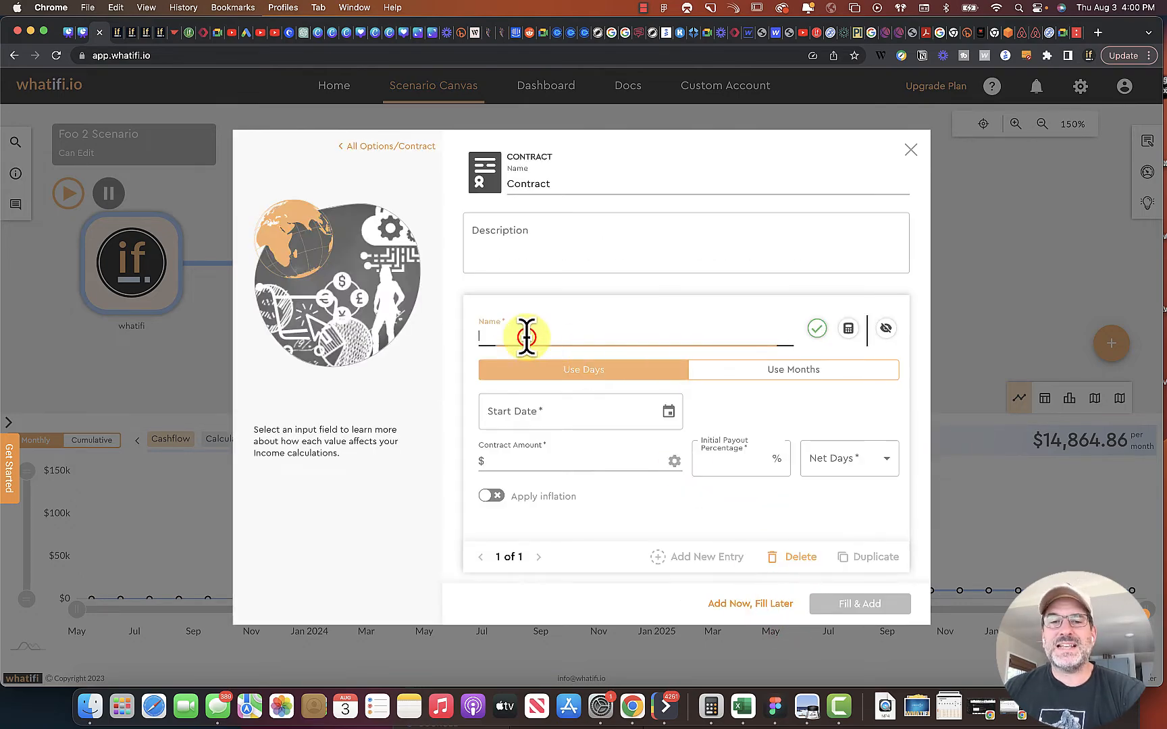
{"action": "type", "text": "Project A"}
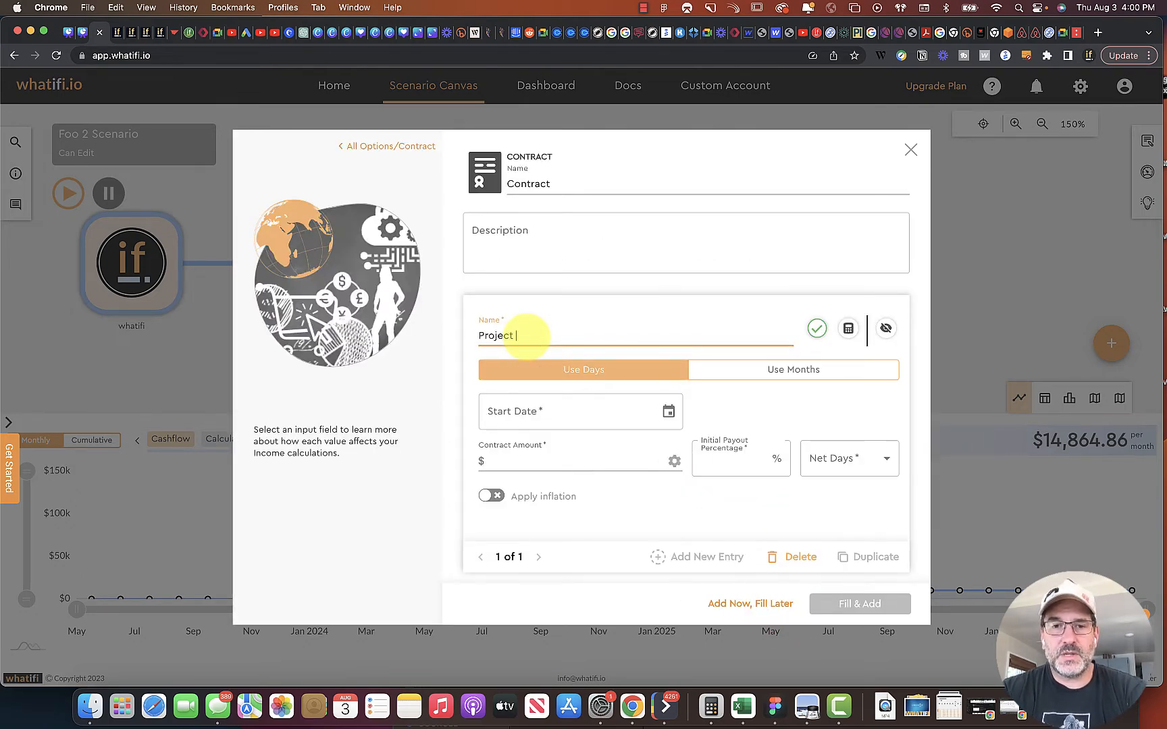
{"action": "left_click", "coordinate": [668, 412]}
{"action": "left_click", "coordinate": [650, 450]}
{"action": "left_click", "coordinate": [650, 450]}
{"action": "left_click", "coordinate": [649, 449]}
{"action": "left_click", "coordinate": [649, 449]}
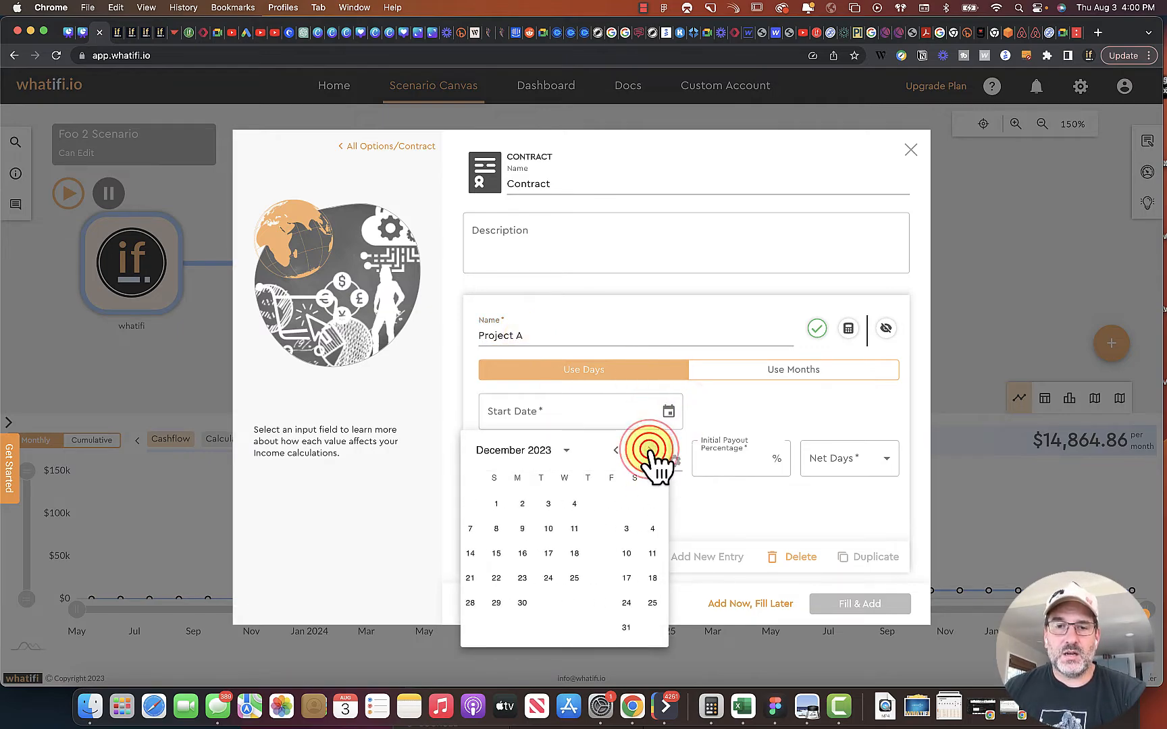
{"action": "left_click", "coordinate": [614, 505]}
{"action": "left_click", "coordinate": [789, 369]}
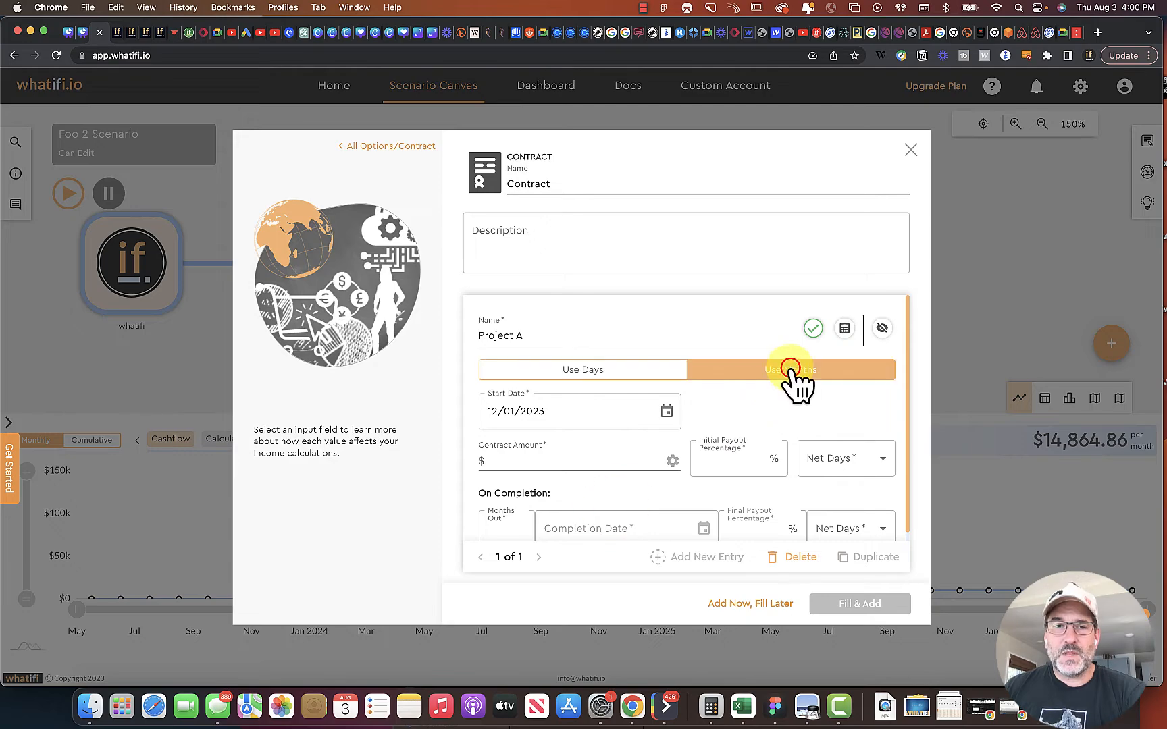
- Set the contract amount to $1,000,000 with a 30% initial payout on 30-day net terms
{"action": "left_click", "coordinate": [610, 461]}
{"action": "type", "text": "1,000"}
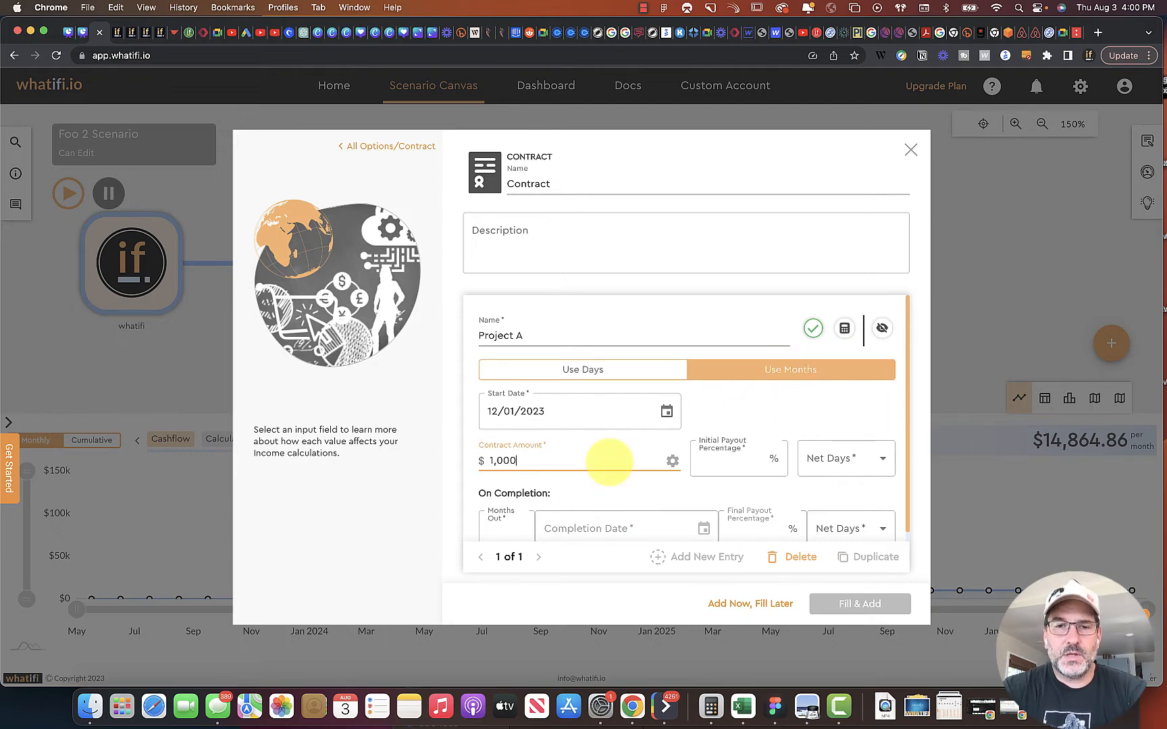
{"action": "type", "text": ",000"}
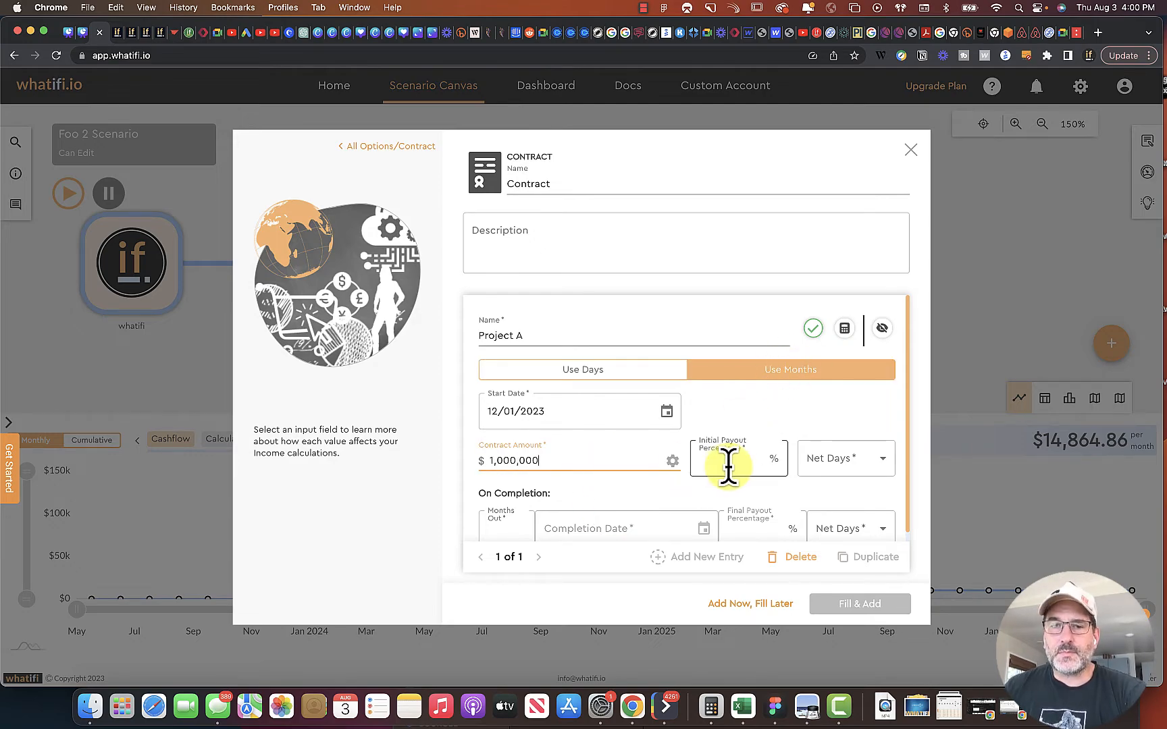
{"action": "left_click", "coordinate": [732, 465]}
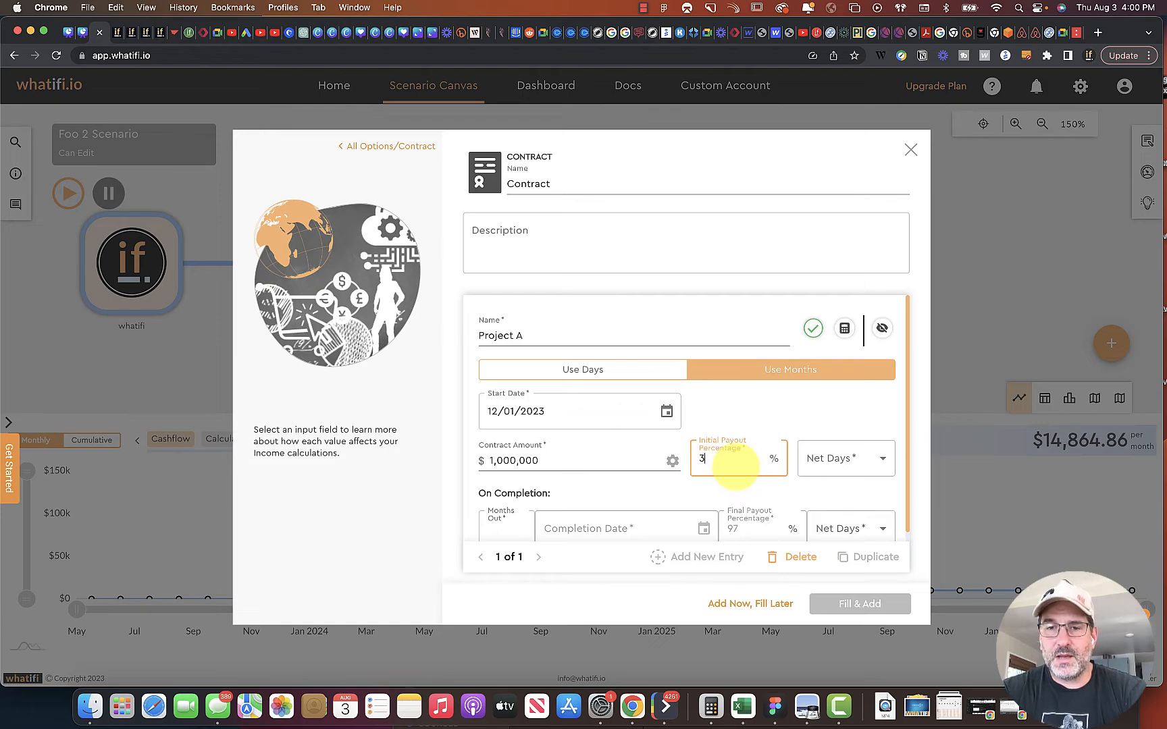
{"action": "left_click", "coordinate": [885, 461]}
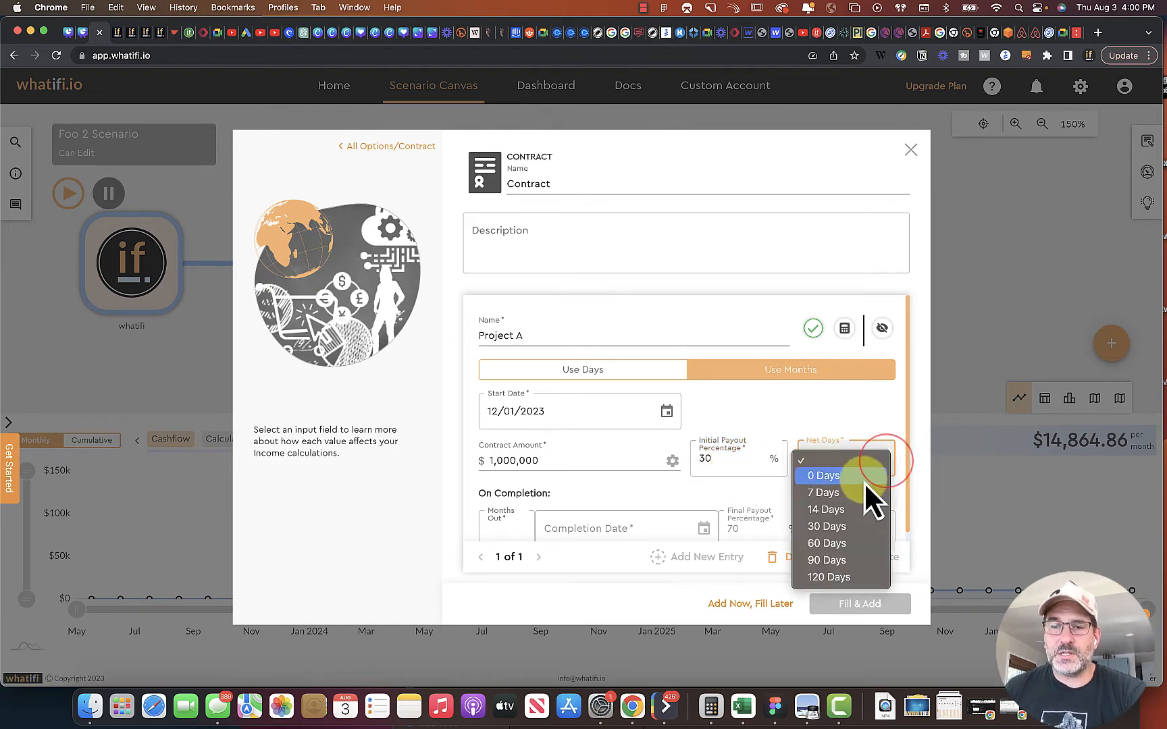
{"action": "left_click", "coordinate": [844, 528]}
- Set the contract's completion to 10 months out, with the final payout on 30-day net terms
{"action": "scroll", "coordinate": [729, 484], "scroll_direction": "down", "scroll_amount": 2}
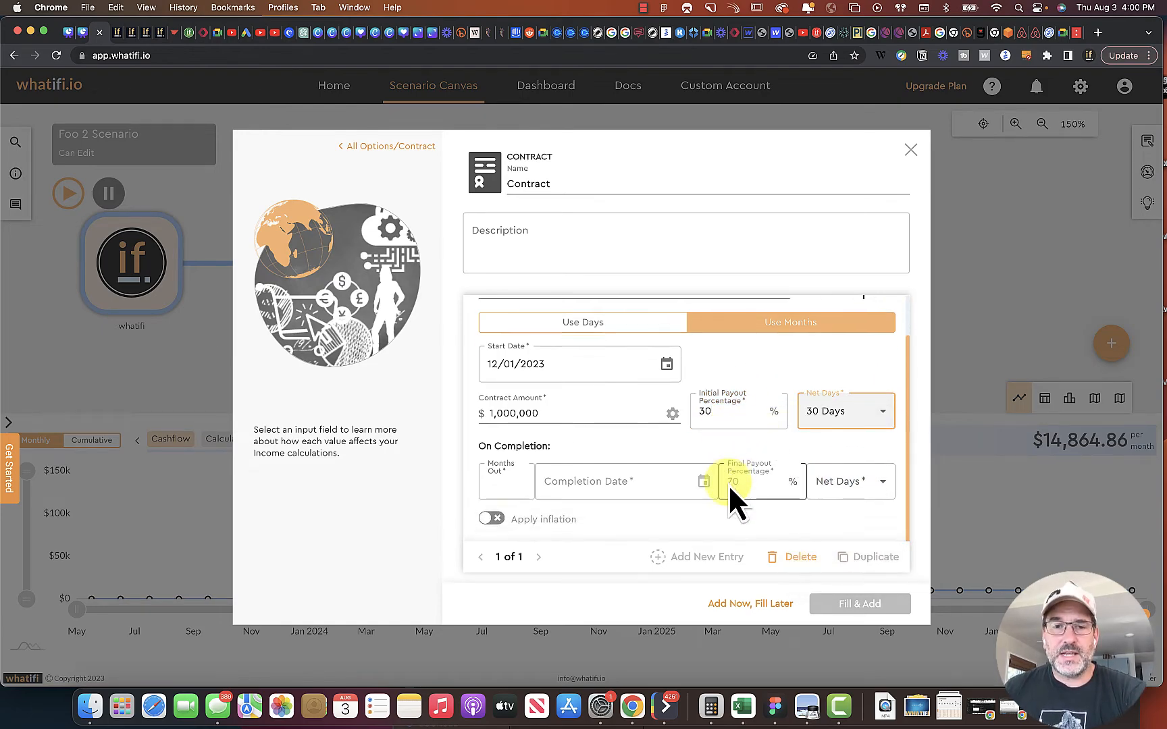
{"action": "left_click", "coordinate": [496, 477]}
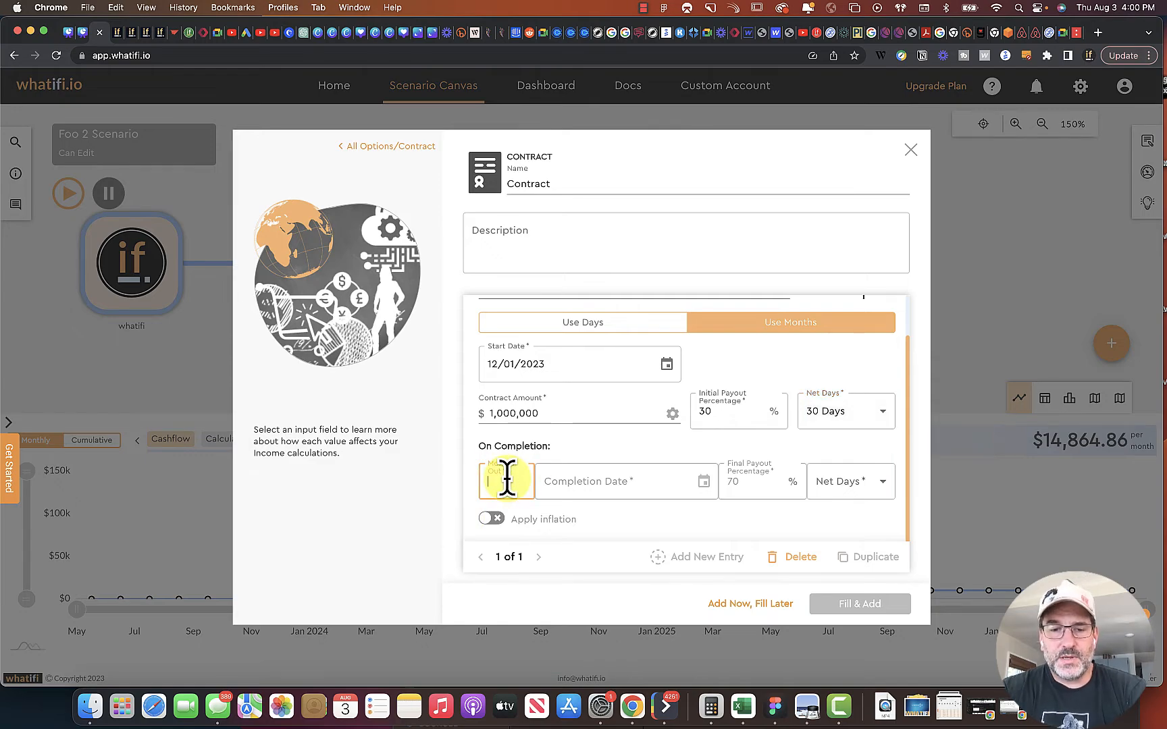
{"action": "type", "text": "10"}
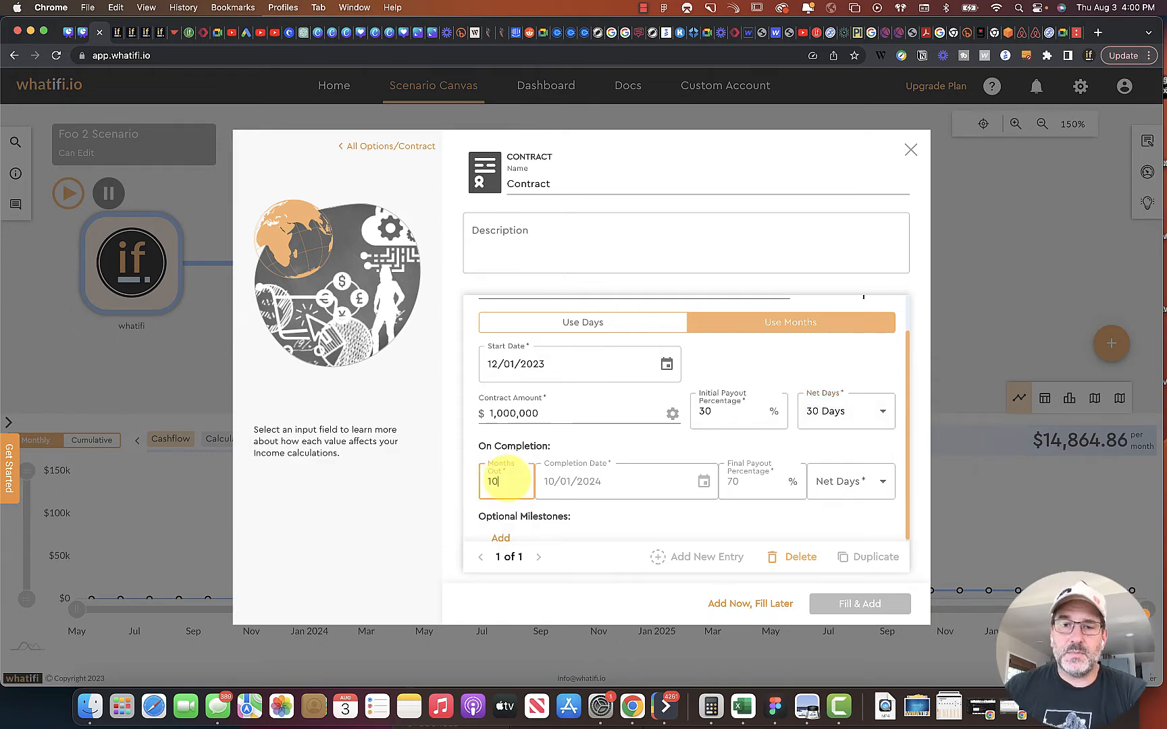
{"action": "left_click", "coordinate": [864, 484]}
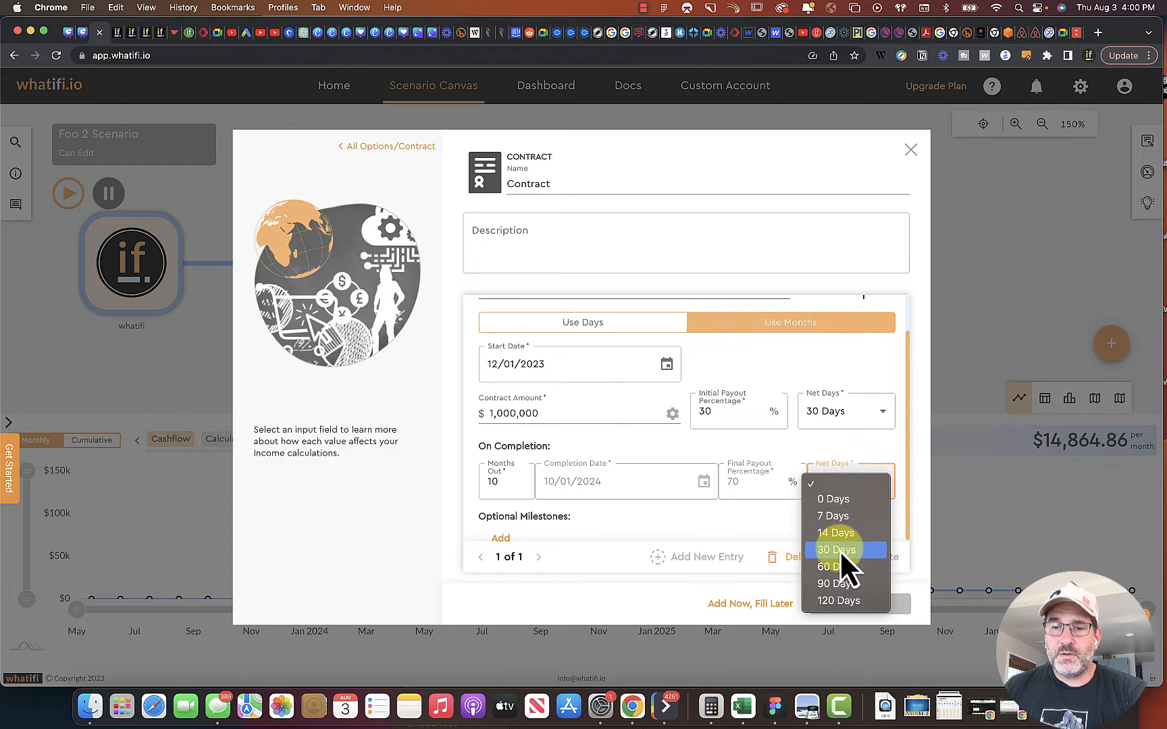
{"action": "left_click", "coordinate": [840, 551]}
- Add an optional milestone 5 months out with a 25% payout on 30-day net terms, and add the contract to the canvas
{"action": "scroll", "coordinate": [675, 550], "scroll_direction": "down", "scroll_amount": 2}
{"action": "left_click", "coordinate": [503, 496]}
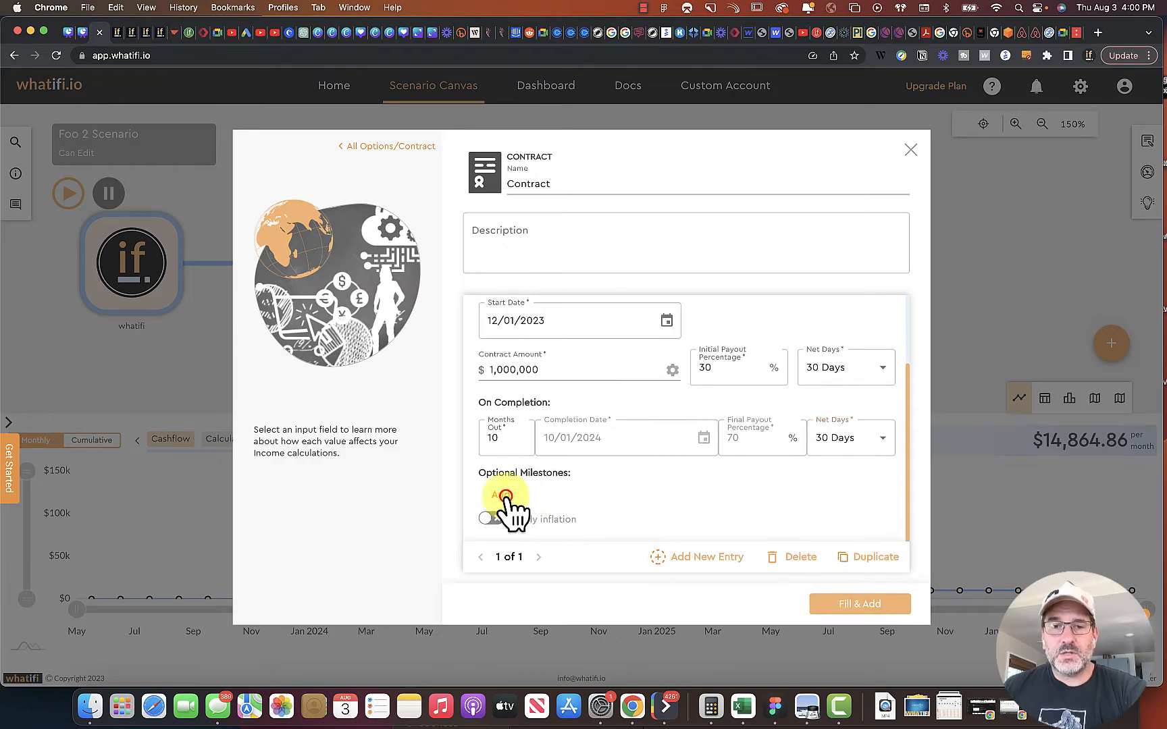
{"action": "type", "text": "5"}
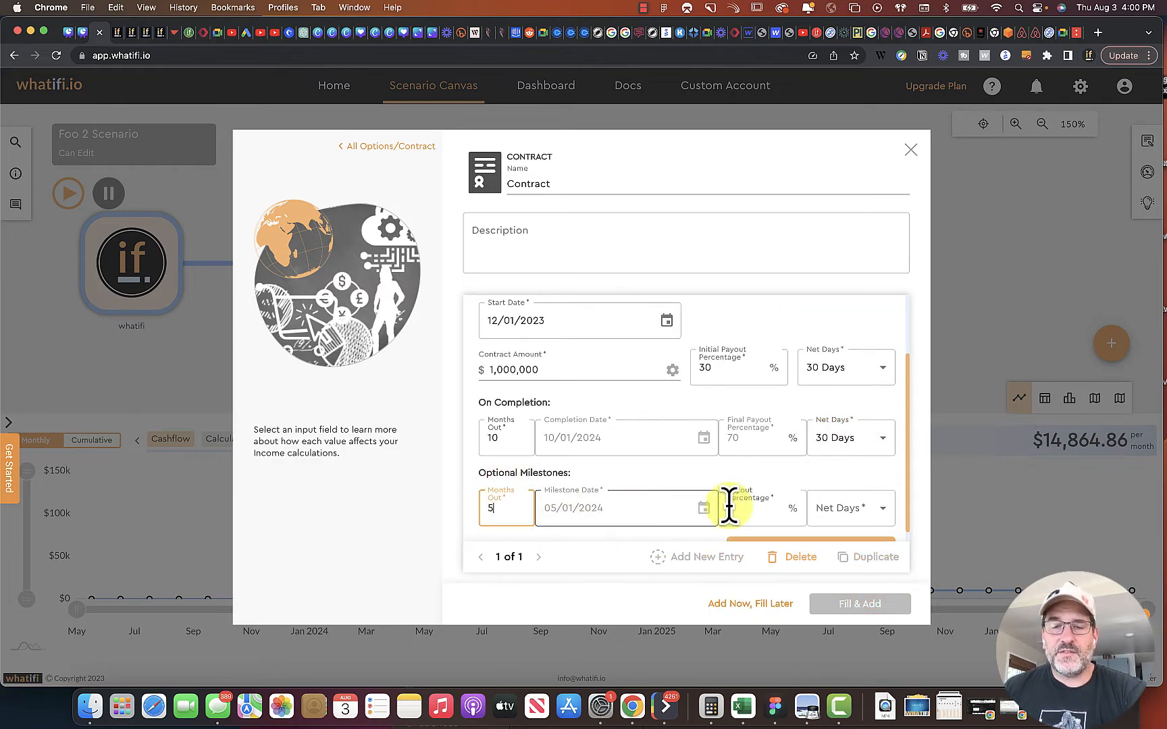
{"action": "left_click", "coordinate": [772, 507]}
{"action": "type", "text": "25"}
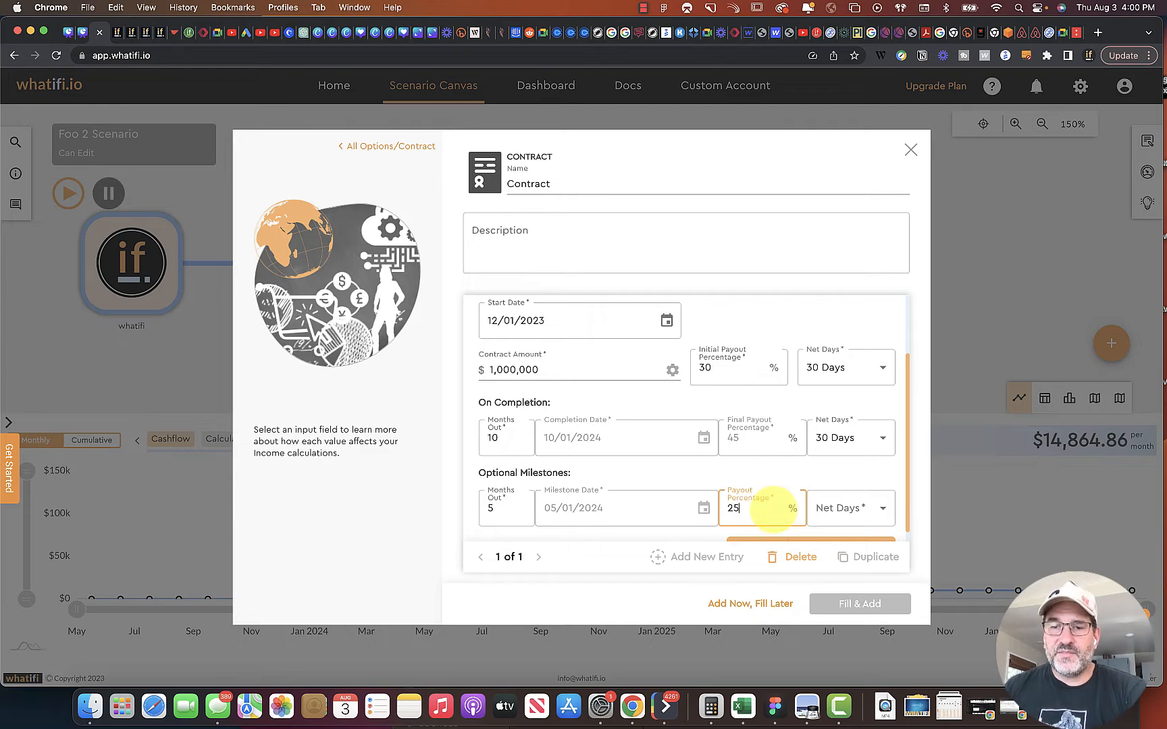
{"action": "left_click", "coordinate": [867, 508]}
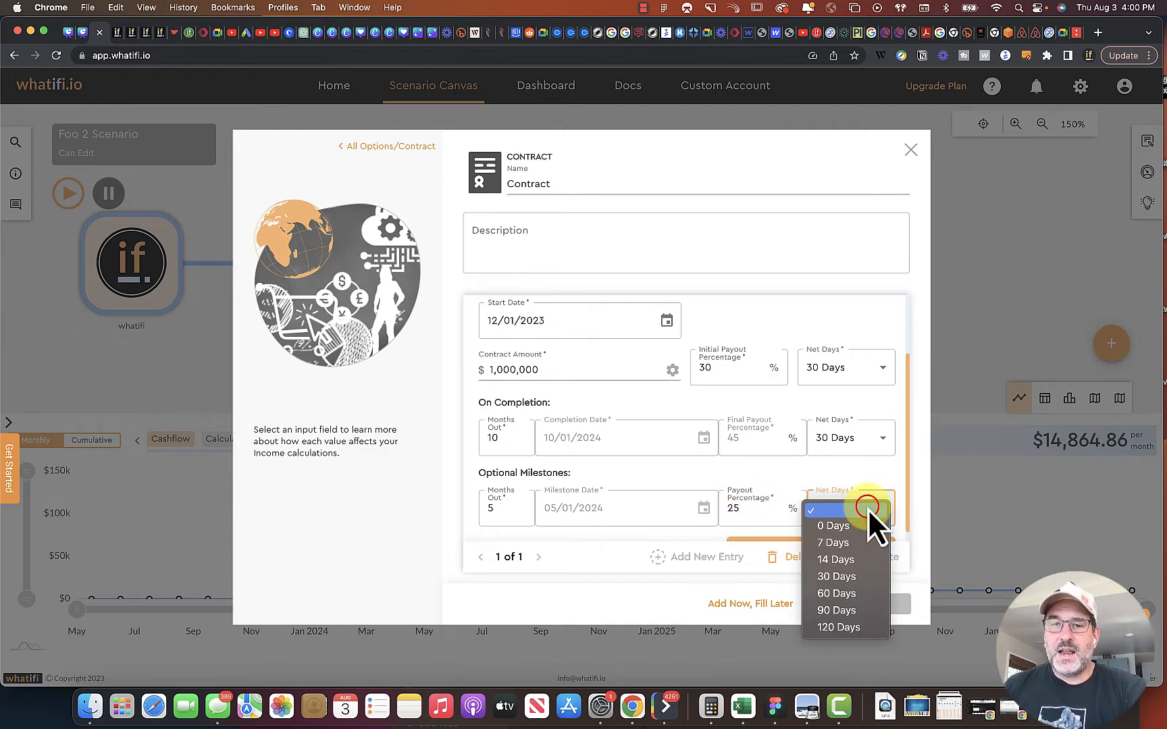
{"action": "left_click", "coordinate": [839, 575]}
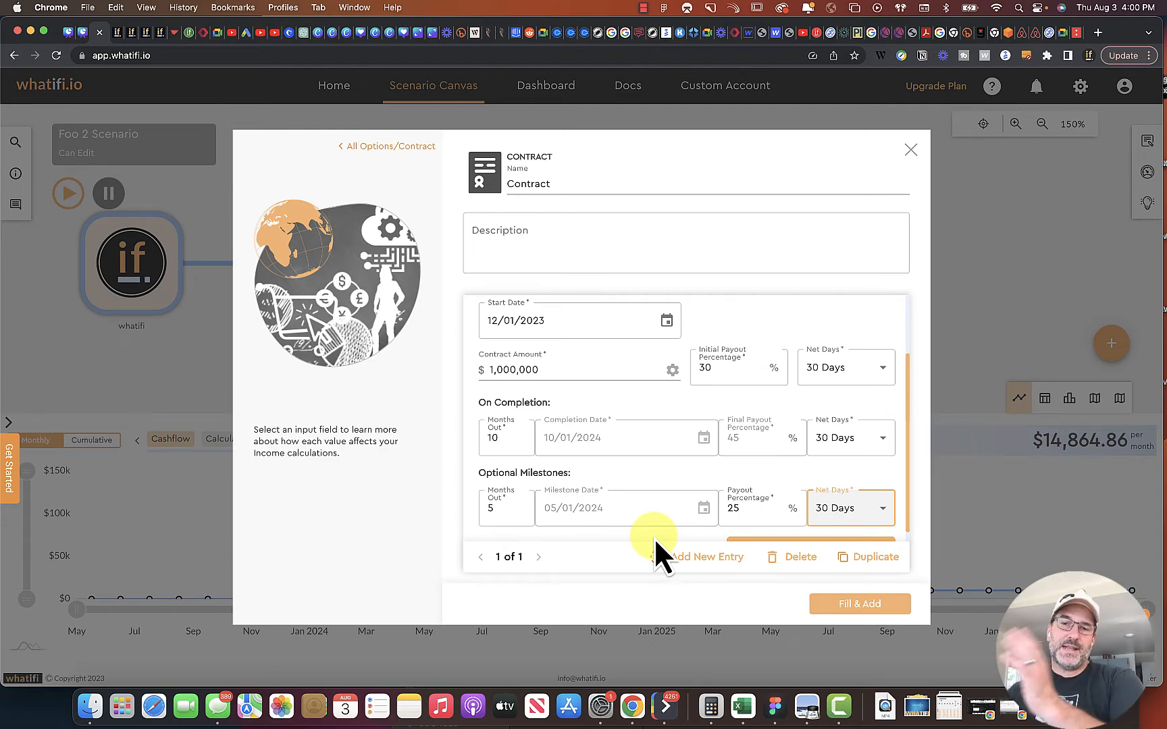
{"action": "scroll", "coordinate": [755, 412], "scroll_direction": "down", "scroll_amount": 2}
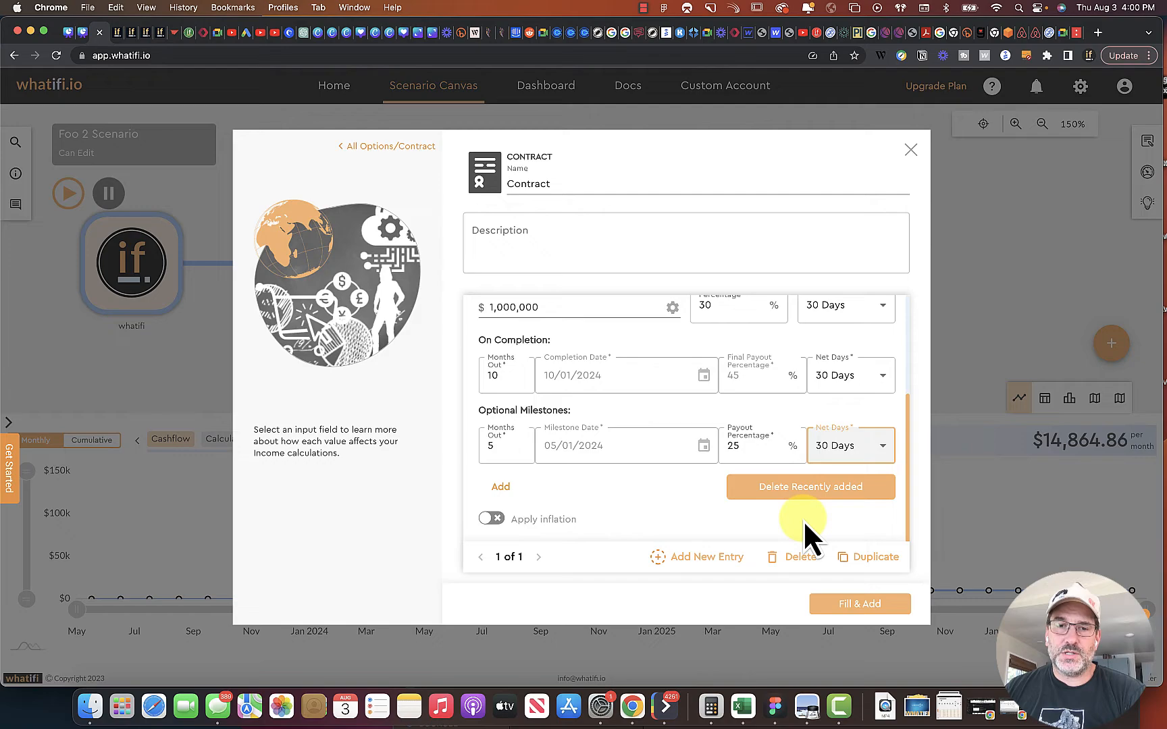
{"action": "left_click", "coordinate": [868, 605]}
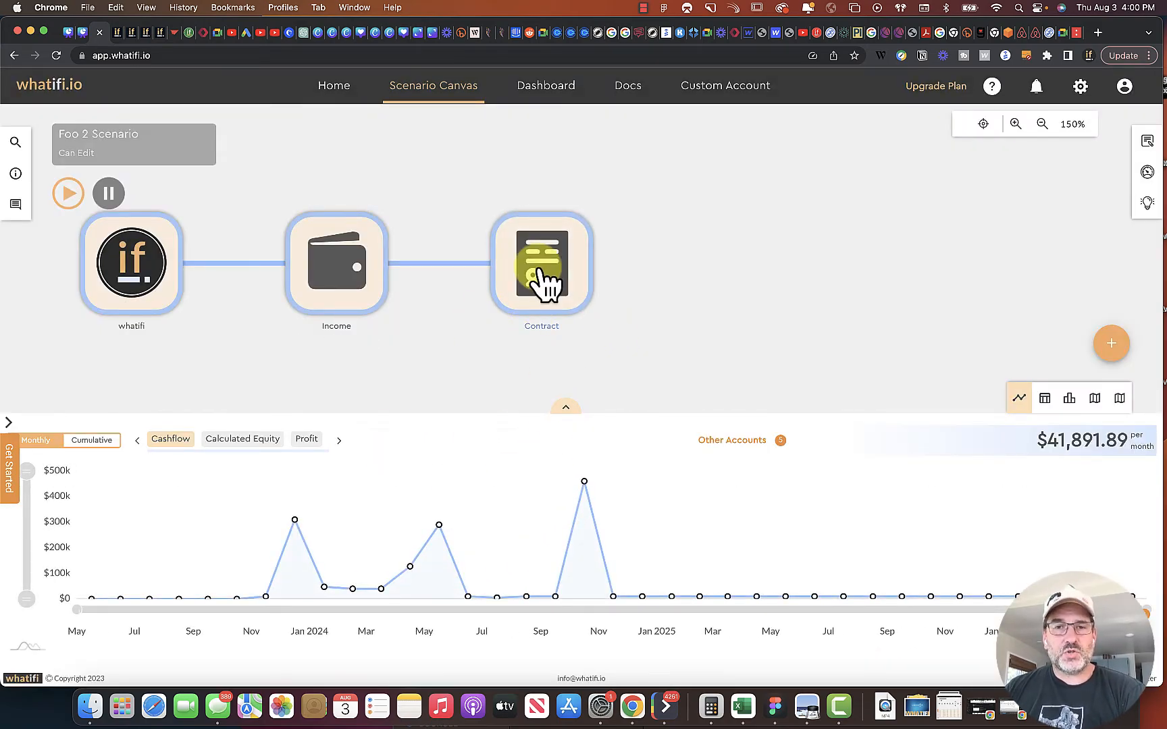
- Hide the Income event to view the contract's cashflow on its own, and turn the event back on
{"action": "left_click", "coordinate": [356, 276]}
{"action": "left_click", "coordinate": [282, 338]}
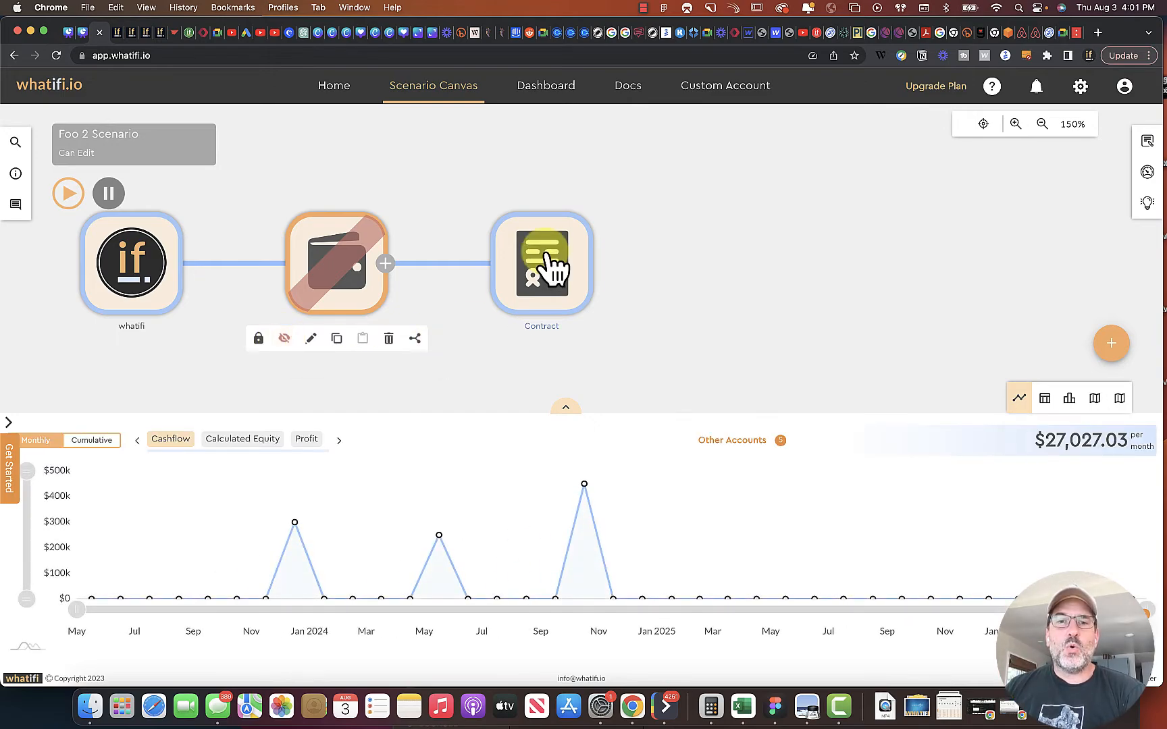
{"action": "left_click", "coordinate": [283, 337]}
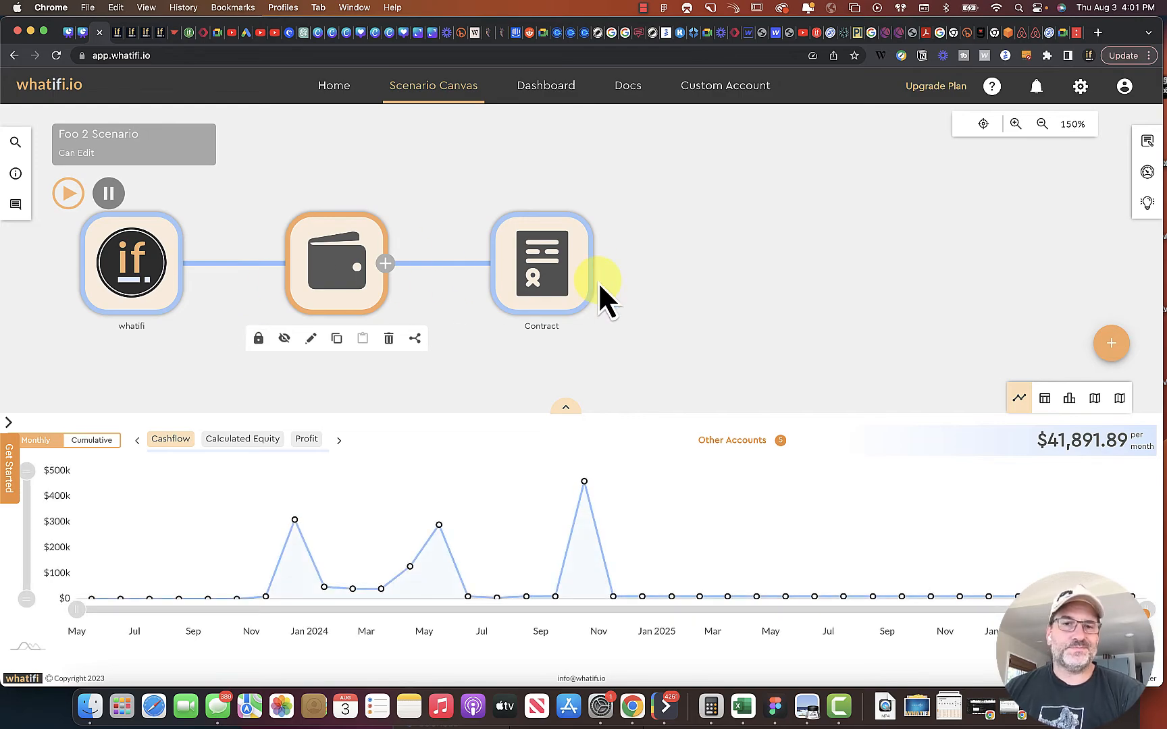
- Start adding an Expense event from Basic Events after the Contract event
{"action": "left_click", "coordinate": [561, 268]}
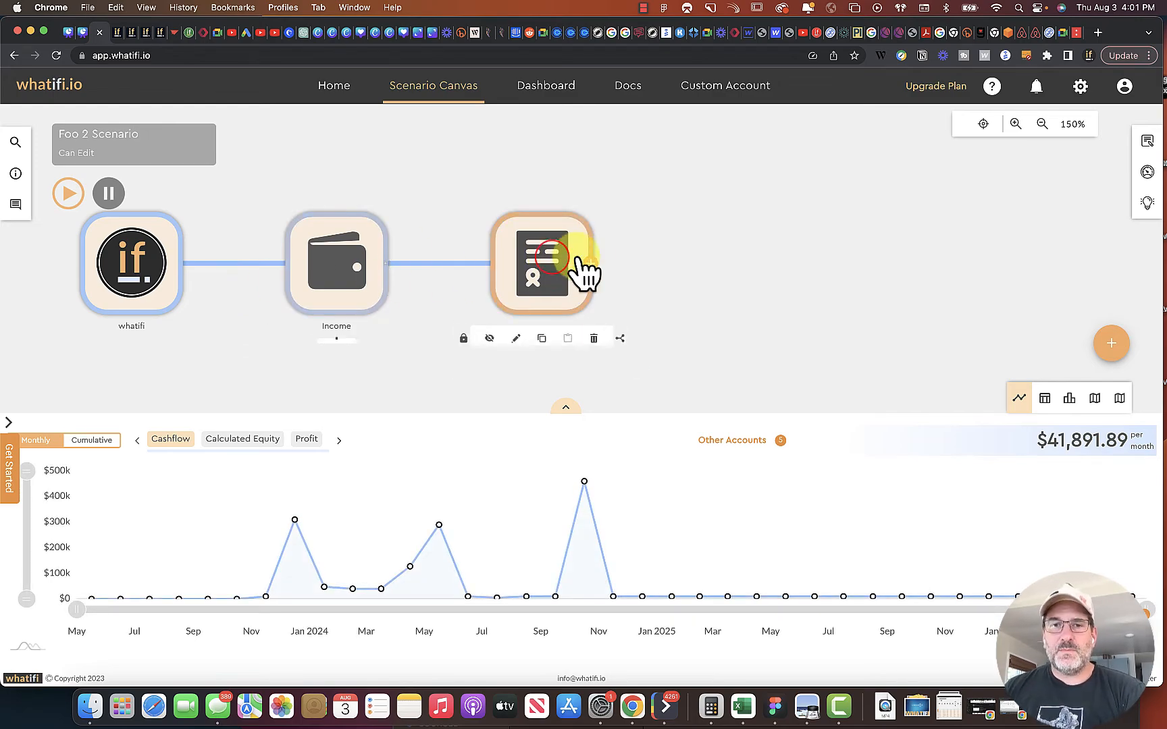
{"action": "left_click", "coordinate": [593, 262]}
{"action": "left_click", "coordinate": [492, 271]}
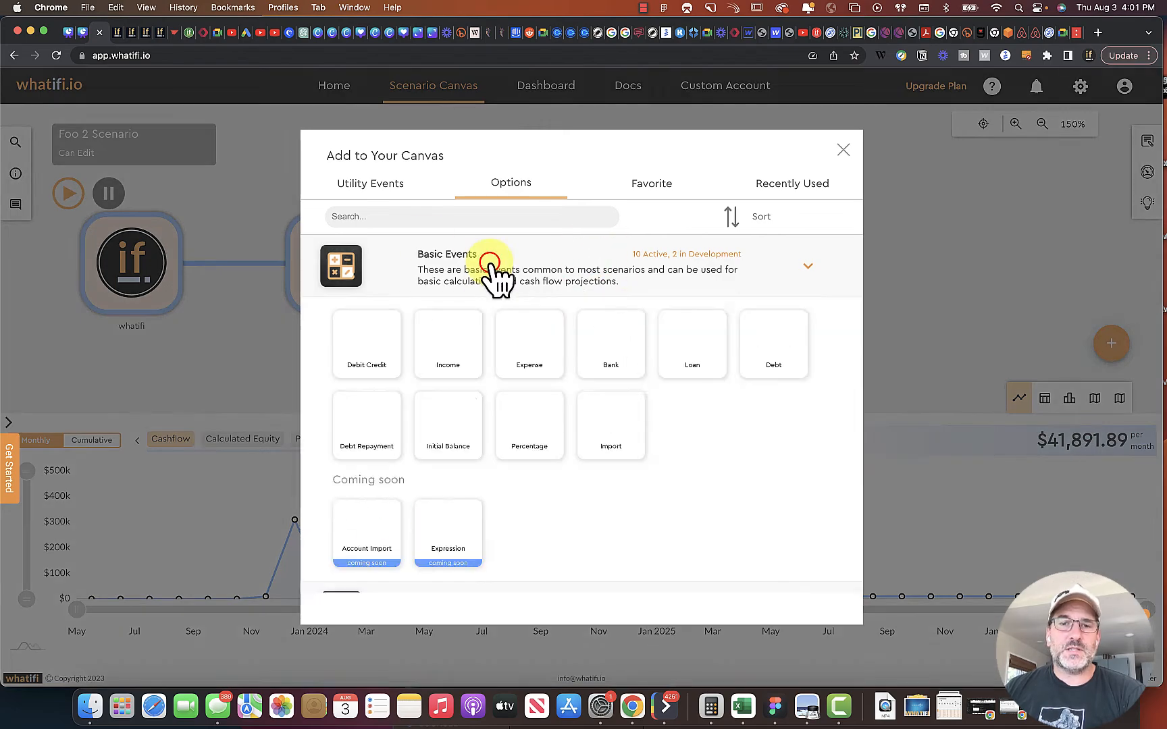
{"action": "left_click", "coordinate": [538, 355]}
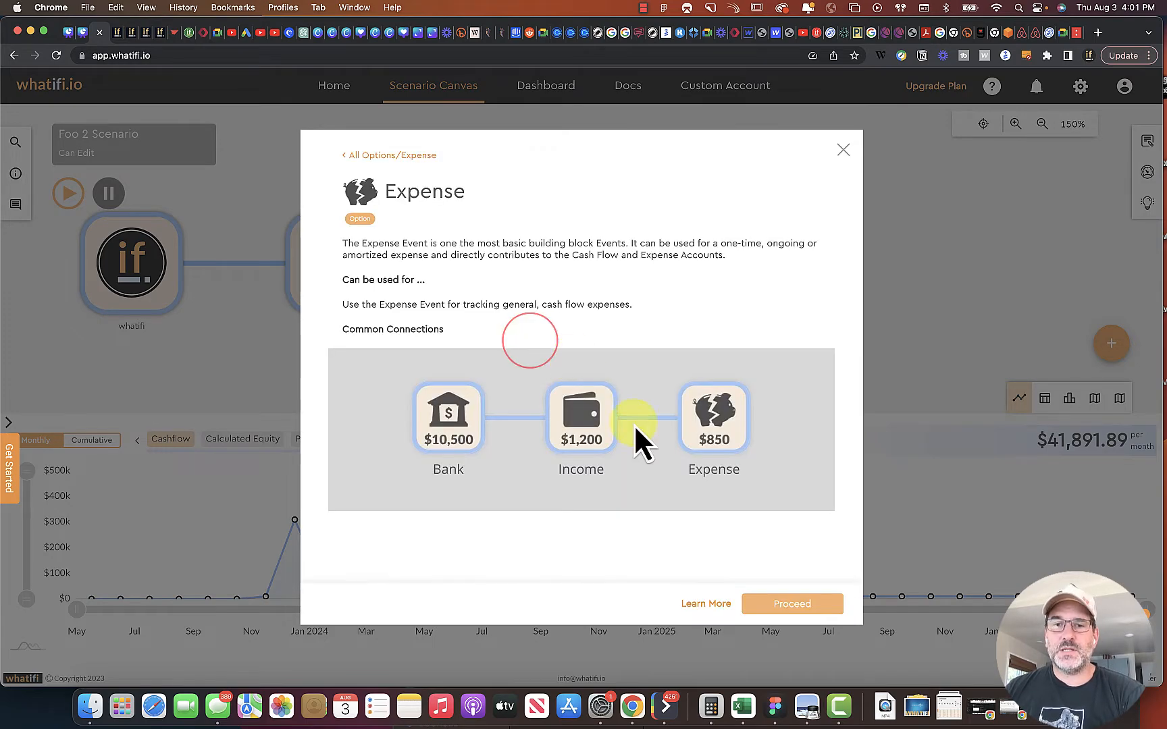
{"action": "left_click", "coordinate": [808, 610]}
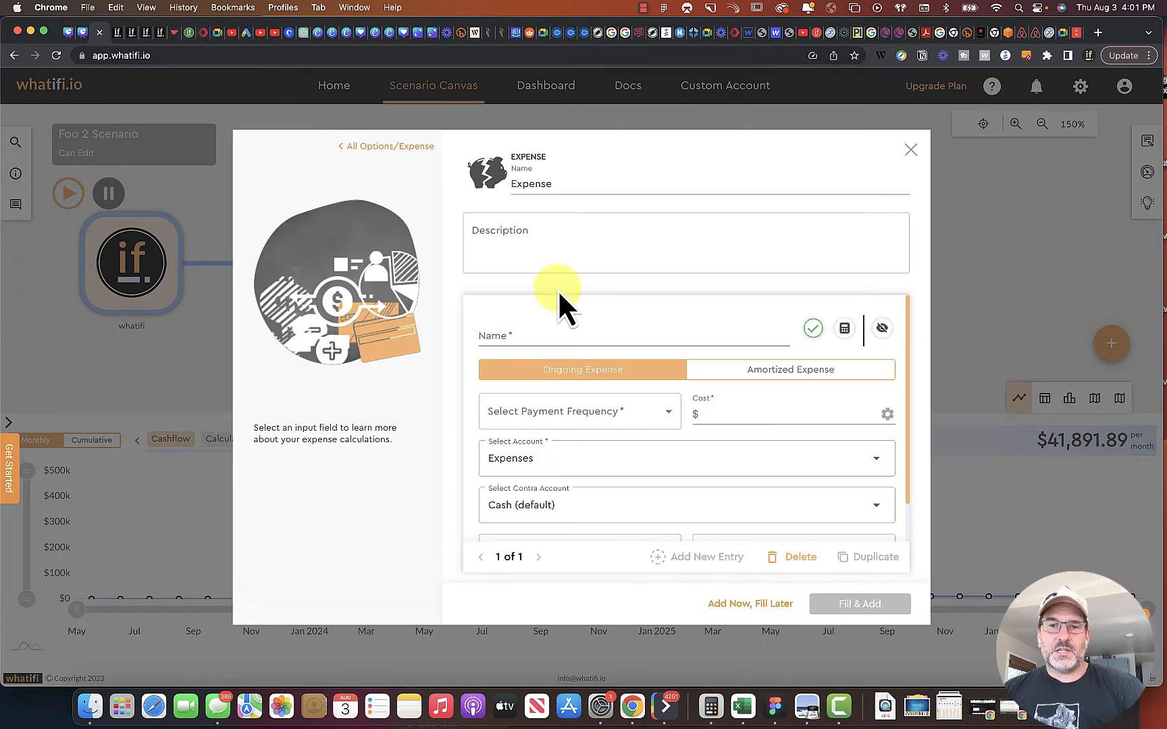
- Name the expense entry Servers, set its cost to $500,000, and make it an amortized expense
{"action": "left_click", "coordinate": [546, 335]}
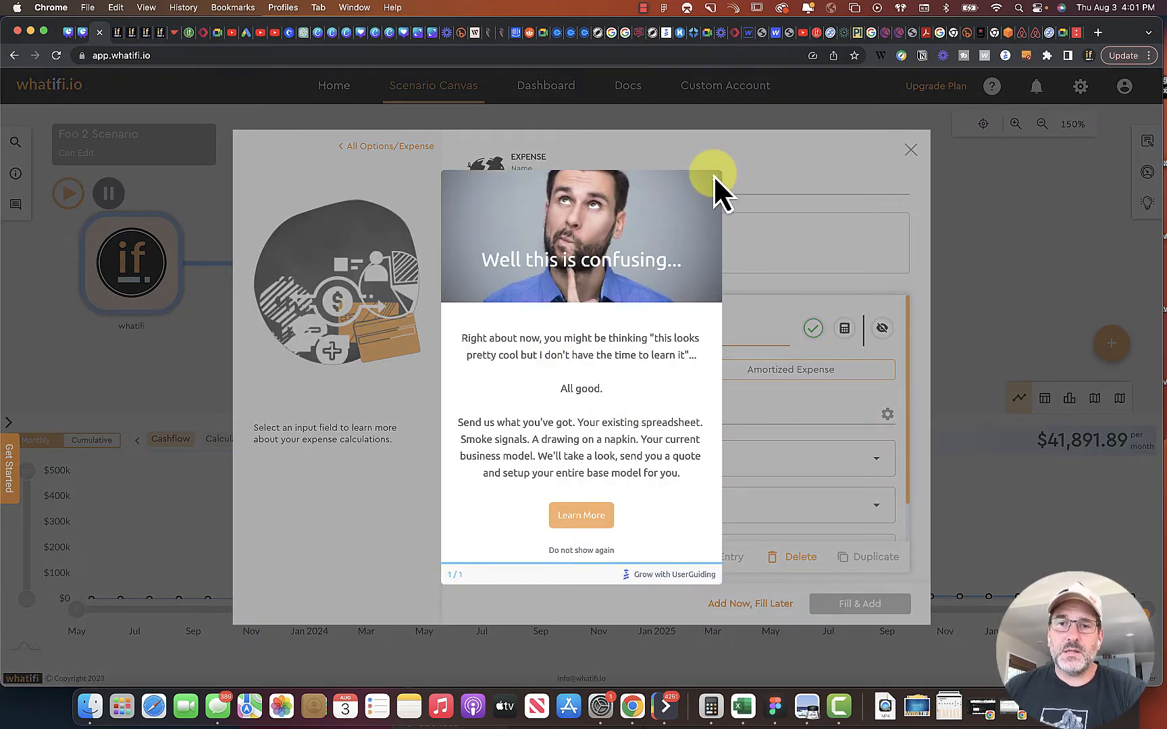
{"action": "left_click", "coordinate": [714, 178]}
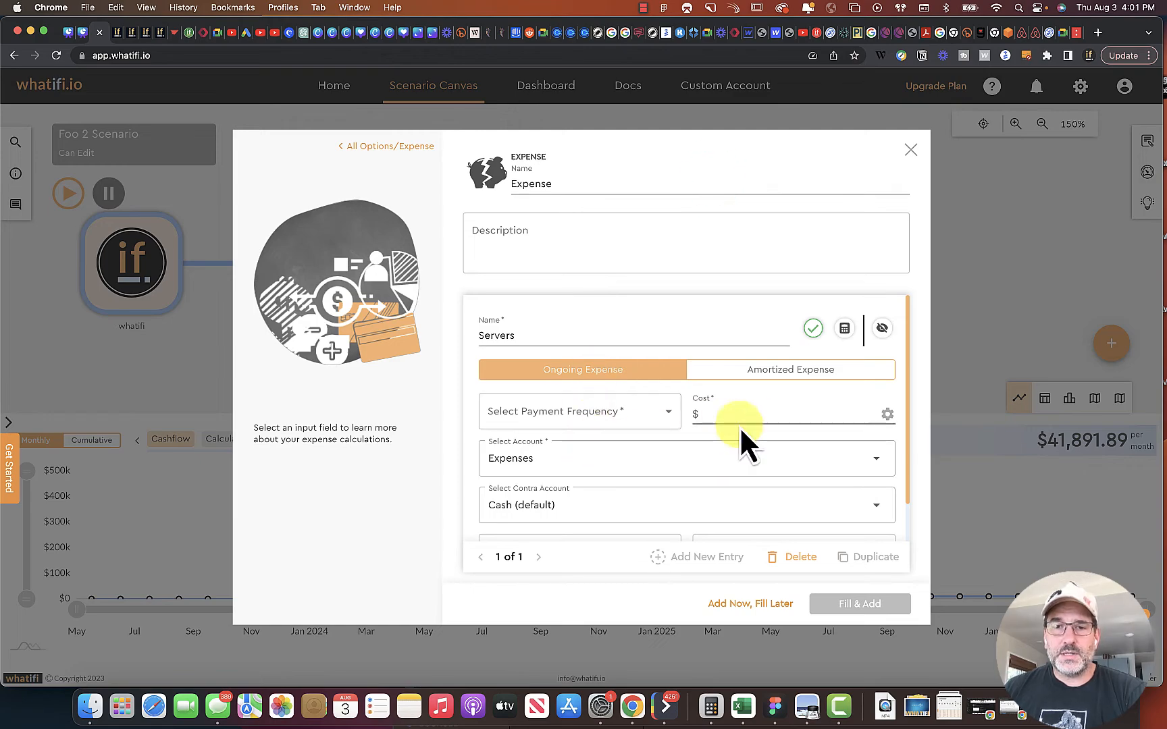
{"action": "type", "text": "500"}
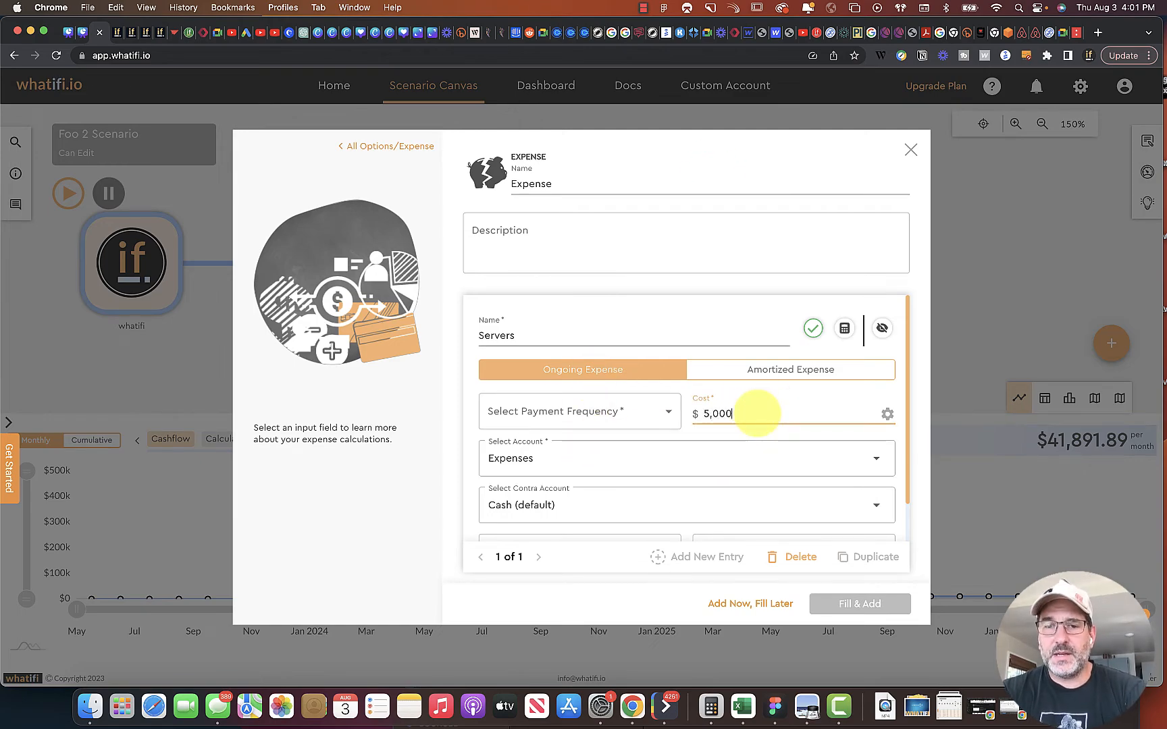
{"action": "left_click", "coordinate": [637, 414]}
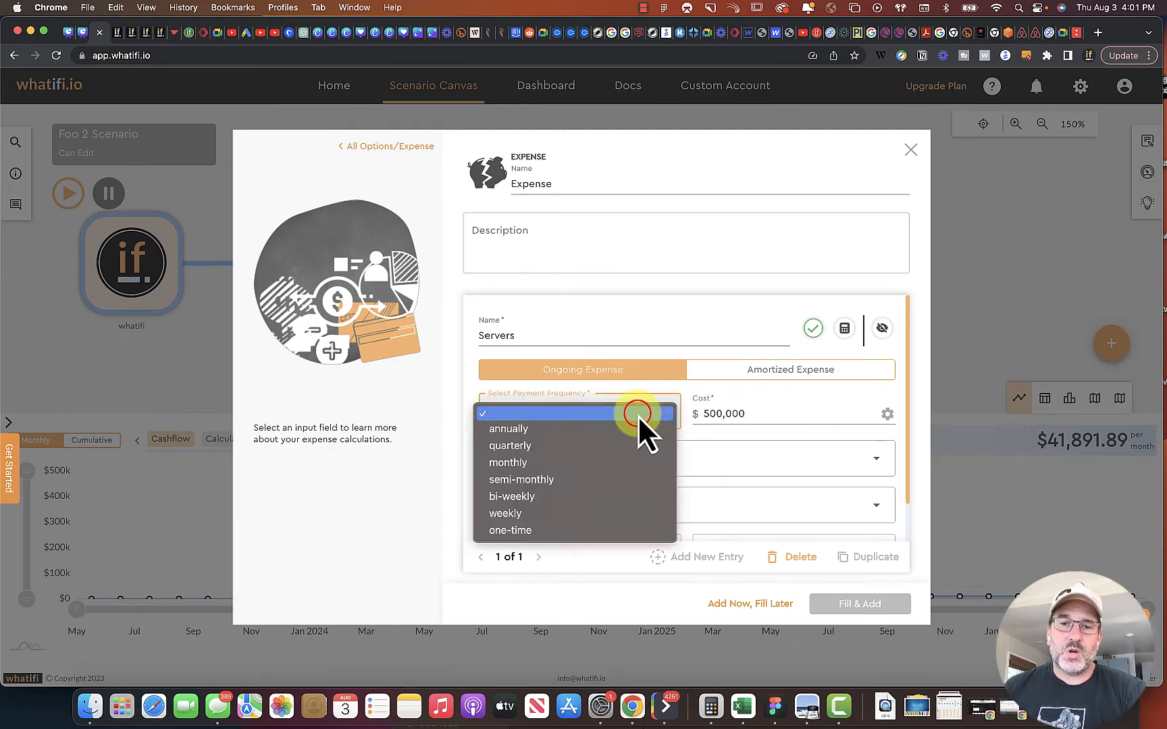
{"action": "left_click", "coordinate": [763, 376]}
{"action": "left_click", "coordinate": [795, 376]}
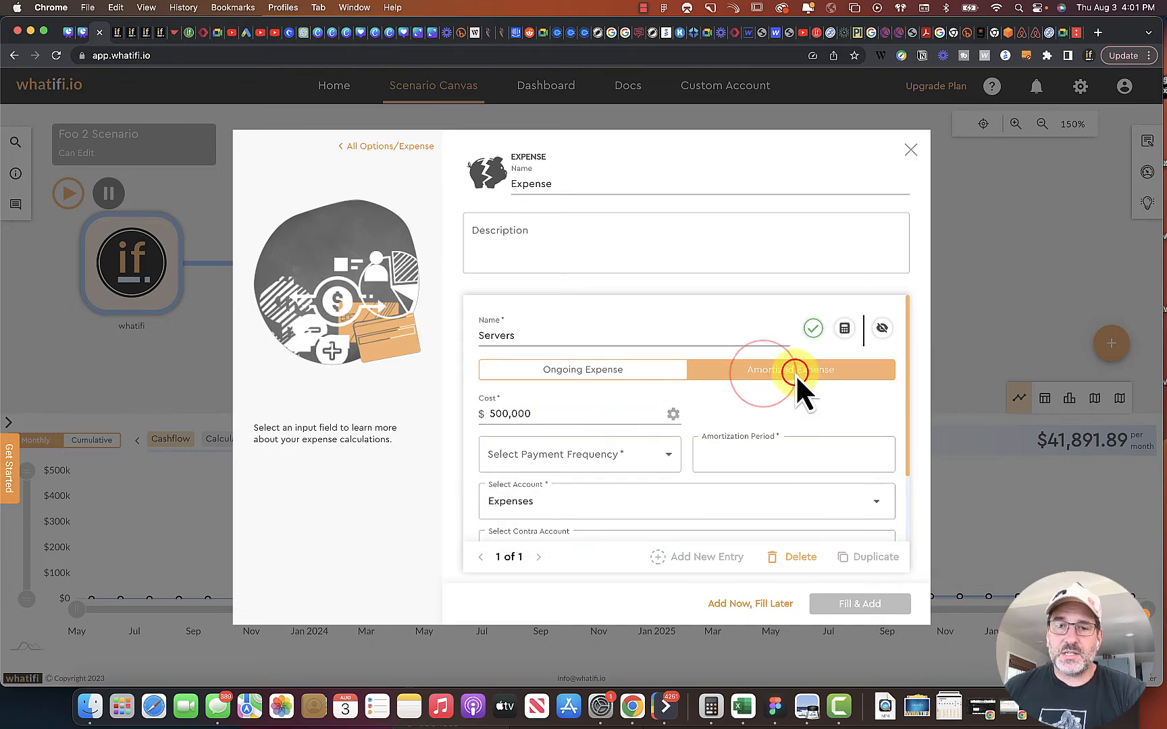
- Set the Servers expense to monthly payments with a 5-month amortization period
{"action": "left_click", "coordinate": [597, 456]}
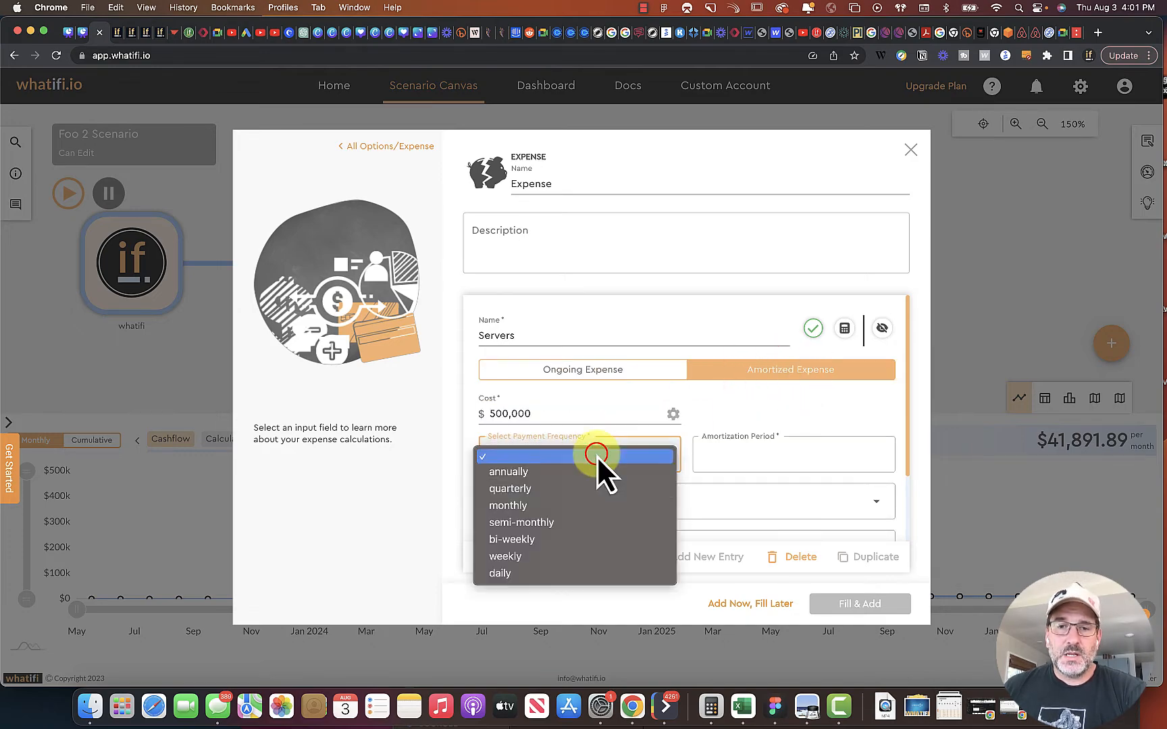
{"action": "left_click", "coordinate": [551, 504]}
{"action": "left_click", "coordinate": [720, 452]}
{"action": "type", "text": "5"}
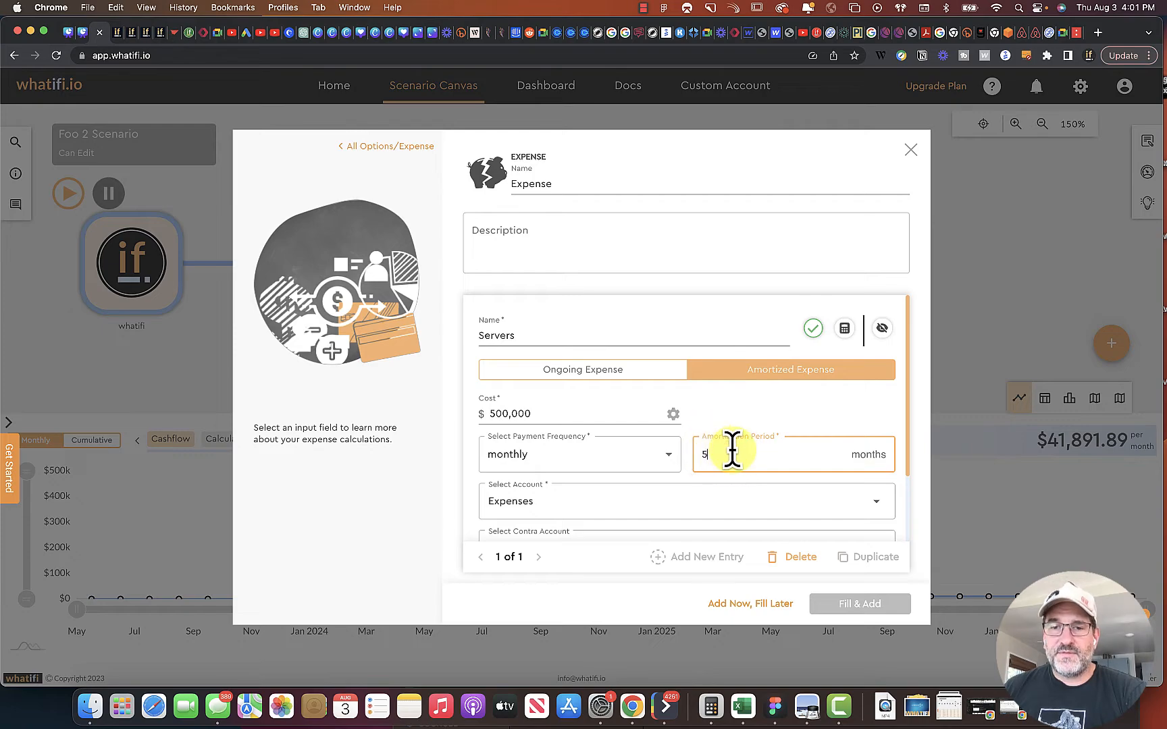
{"action": "left_click", "coordinate": [745, 414]}
- Start the Servers expense on 03/01/2024 and add the Expense event to the canvas
{"action": "scroll", "coordinate": [729, 510], "scroll_direction": "down", "scroll_amount": 3}
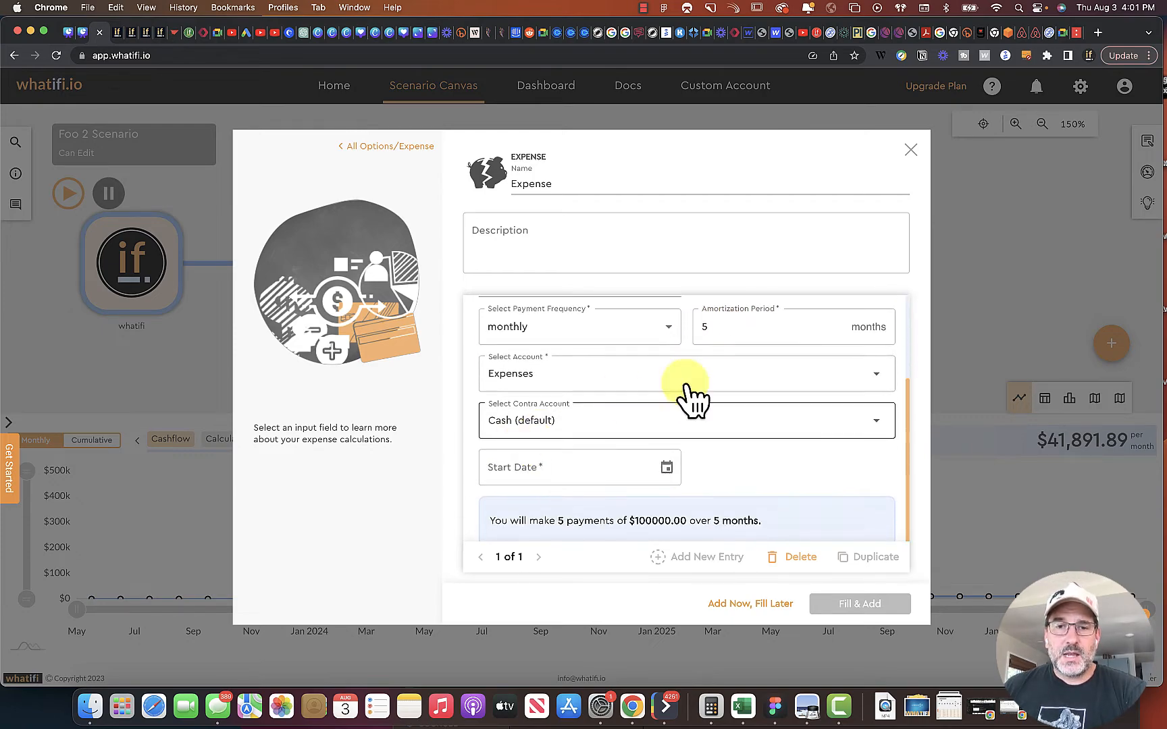
{"action": "left_click", "coordinate": [666, 467]}
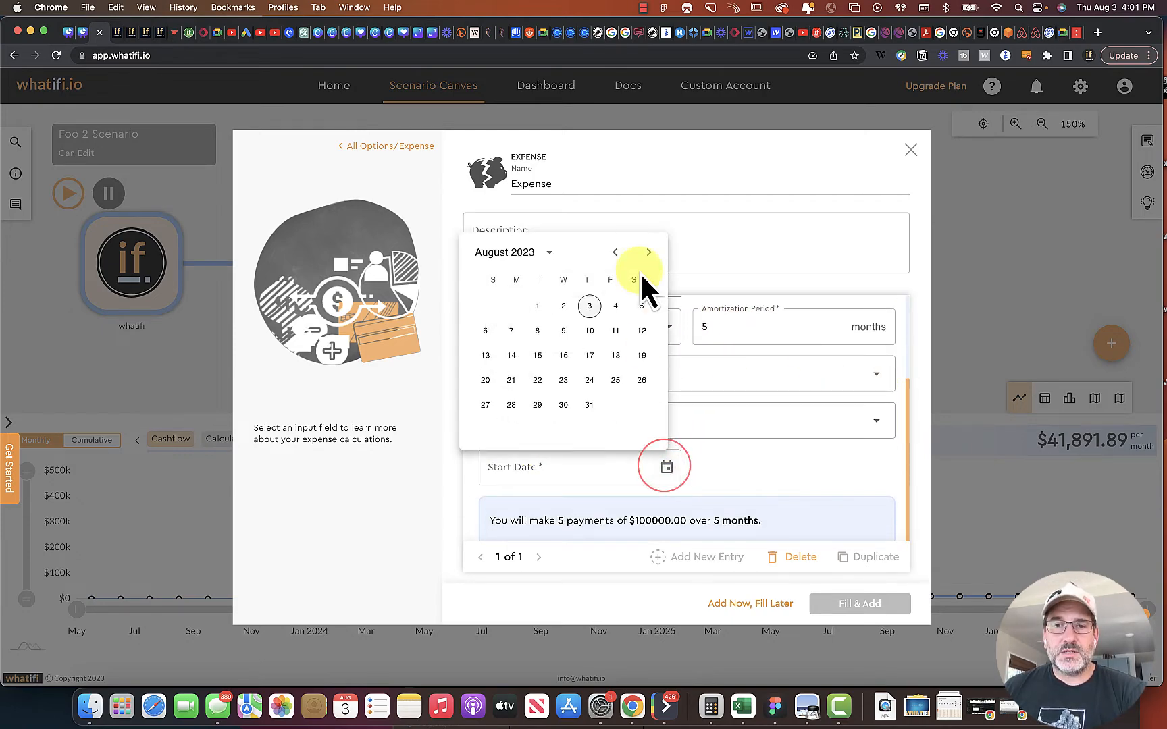
{"action": "left_click", "coordinate": [645, 253]}
{"action": "left_click", "coordinate": [646, 252]}
{"action": "left_click", "coordinate": [646, 252]}
{"action": "left_click", "coordinate": [646, 252]}
{"action": "left_click", "coordinate": [646, 252]}
{"action": "left_click", "coordinate": [646, 251]}
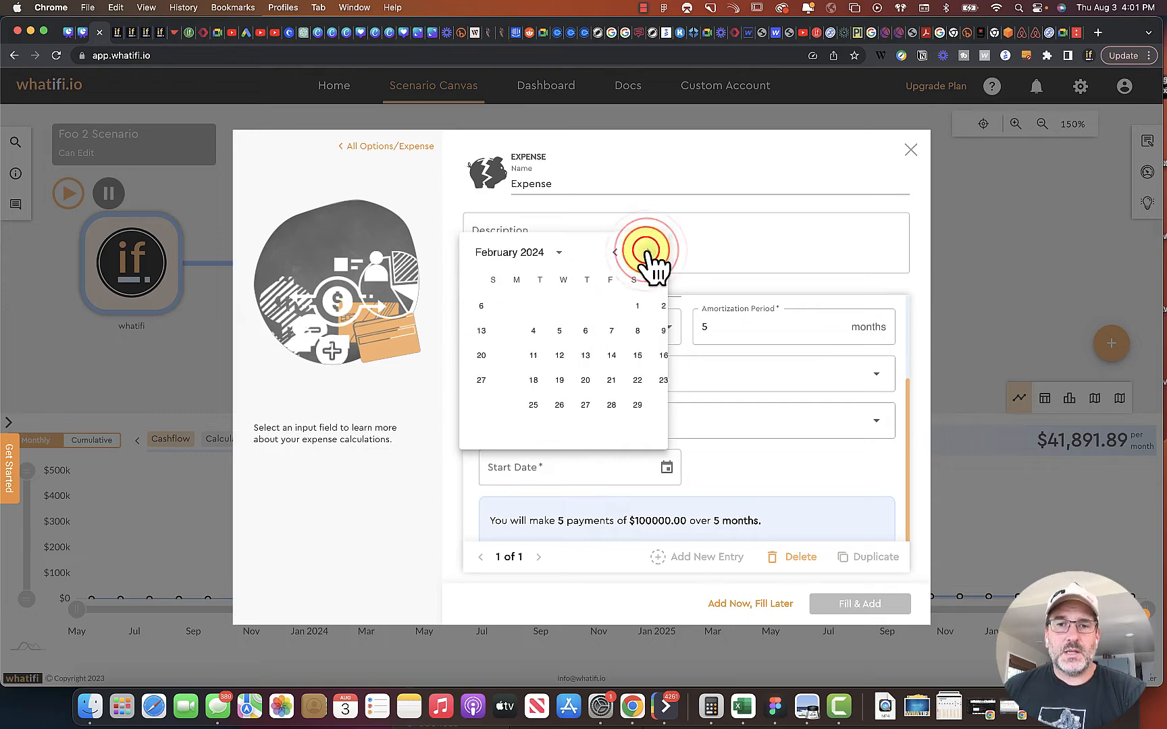
{"action": "left_click", "coordinate": [646, 252]}
{"action": "left_click", "coordinate": [616, 305]}
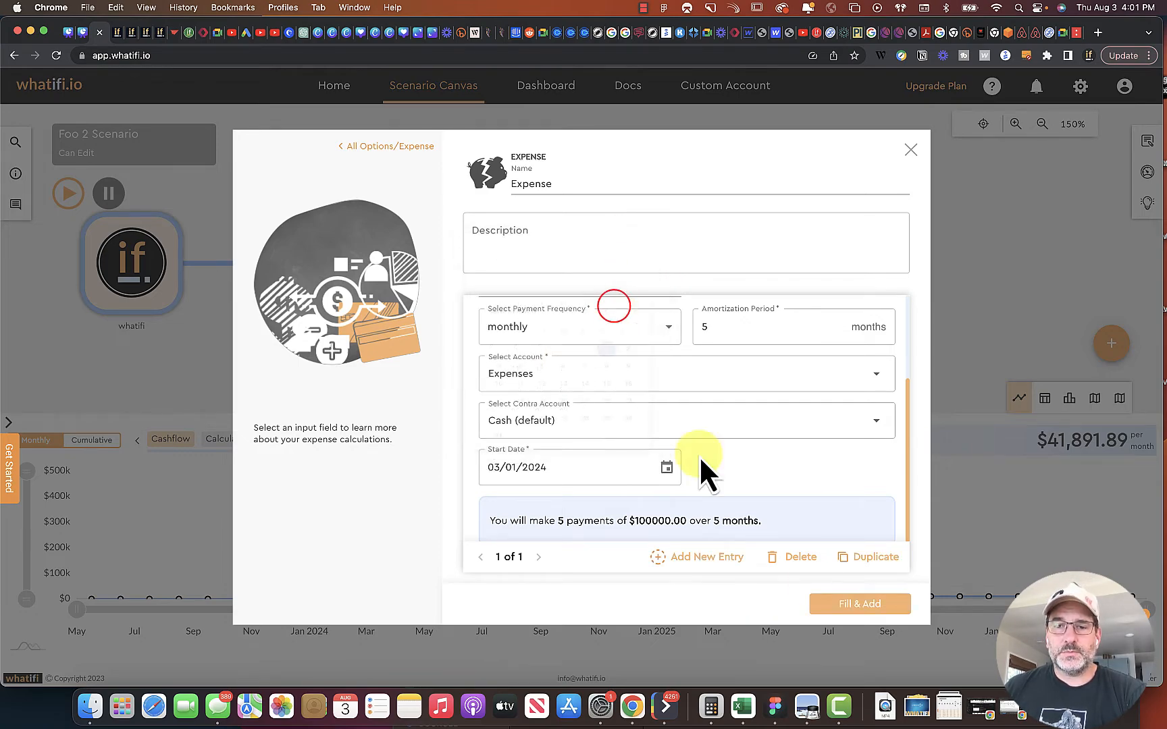
{"action": "left_click", "coordinate": [853, 603]}
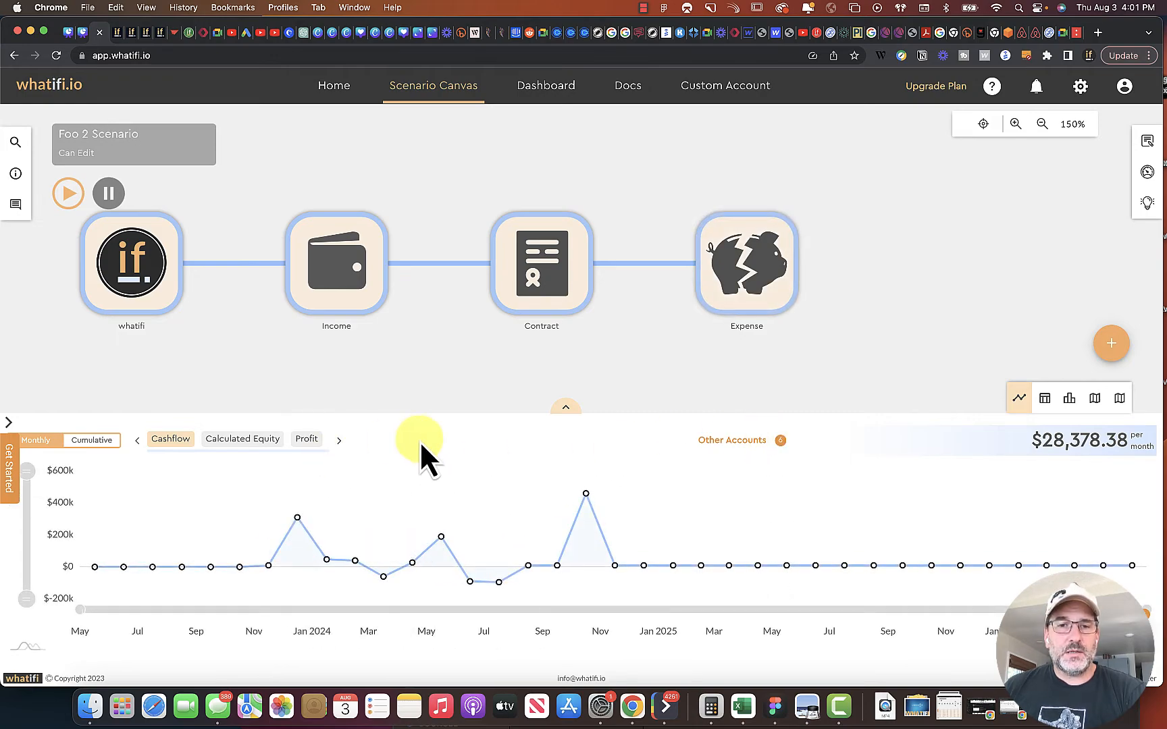
- Add the Expenses and Income ledger accounts to the accounts available for charting
{"action": "left_click", "coordinate": [748, 442]}
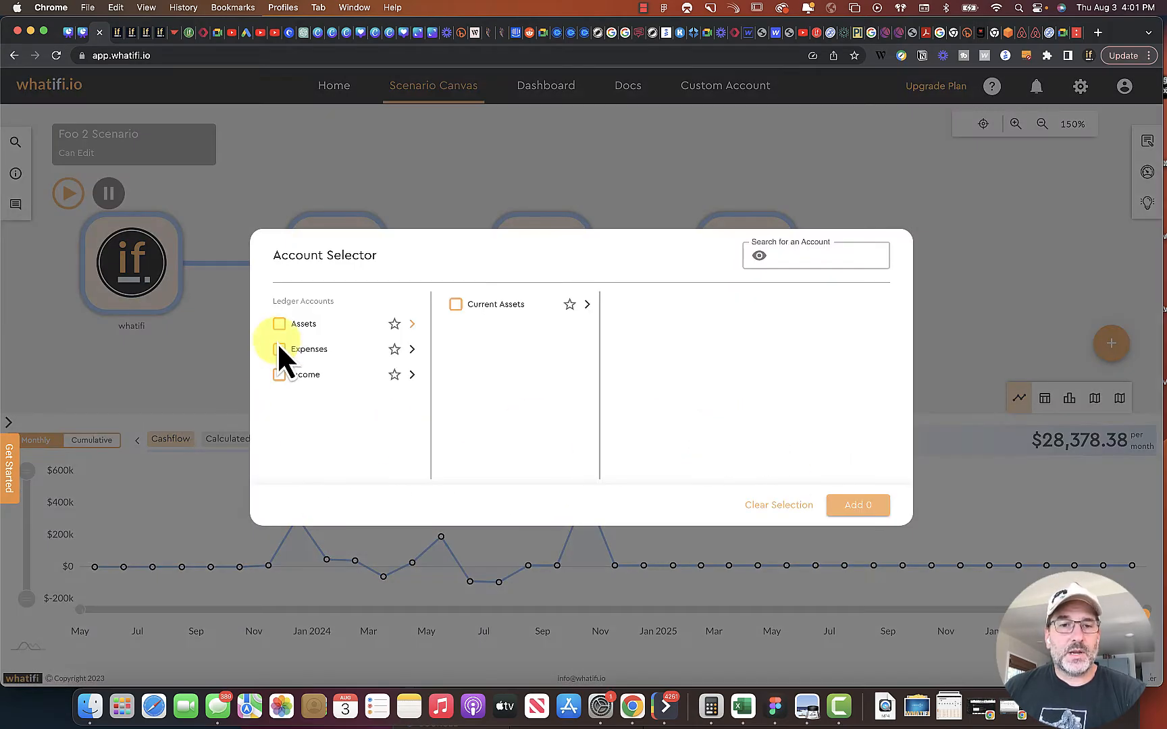
{"action": "left_click", "coordinate": [280, 350]}
{"action": "left_click", "coordinate": [280, 375]}
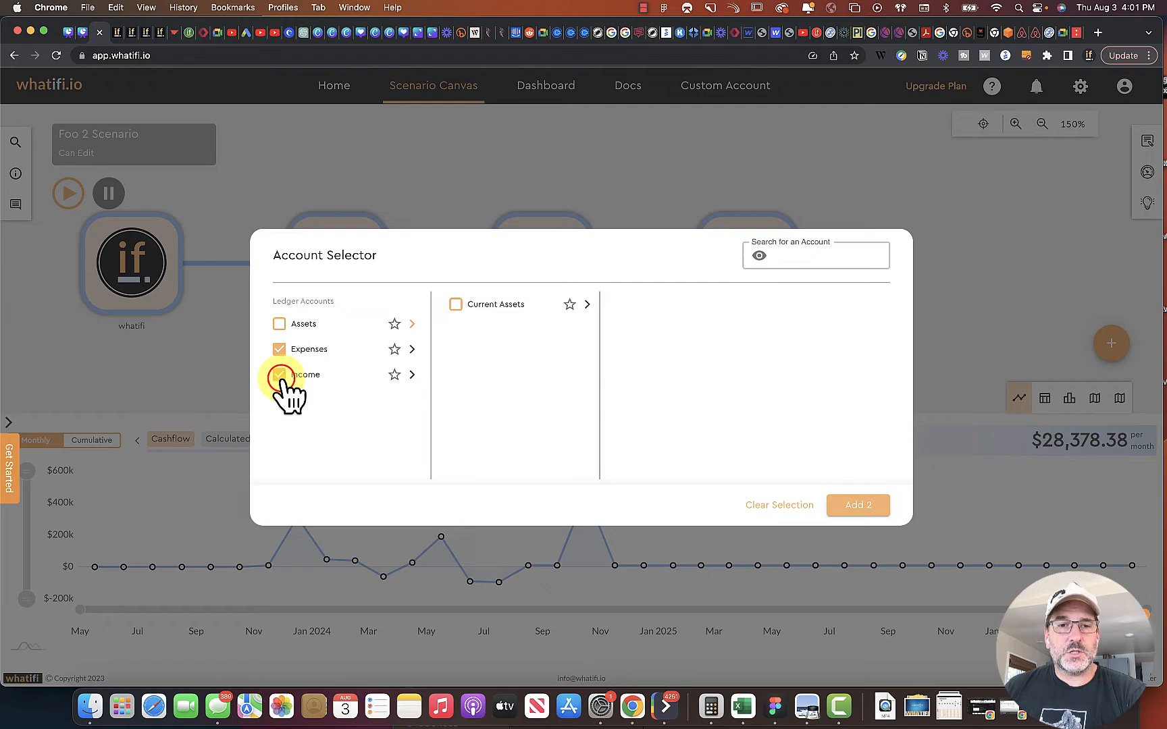
{"action": "left_click", "coordinate": [881, 506]}
- Chart the Expenses and Income accounts in turn, and return to Cashflow in the cumulative view
{"action": "left_click", "coordinate": [358, 442]}
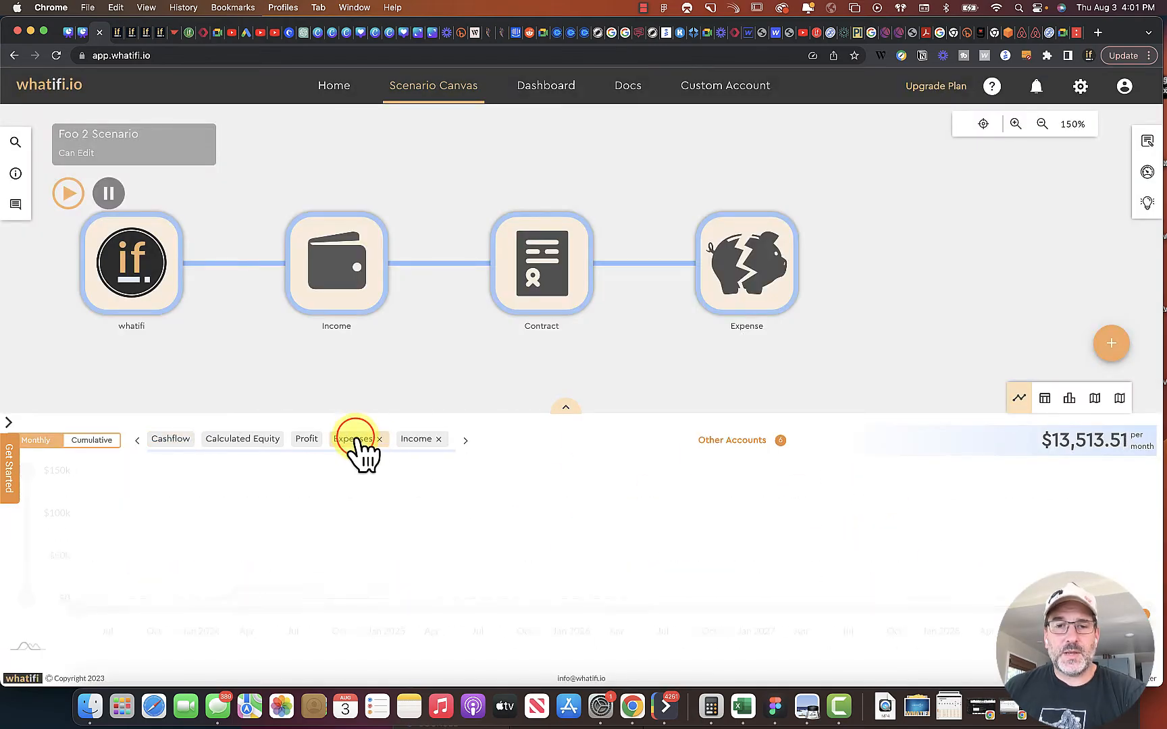
{"action": "left_click", "coordinate": [426, 439]}
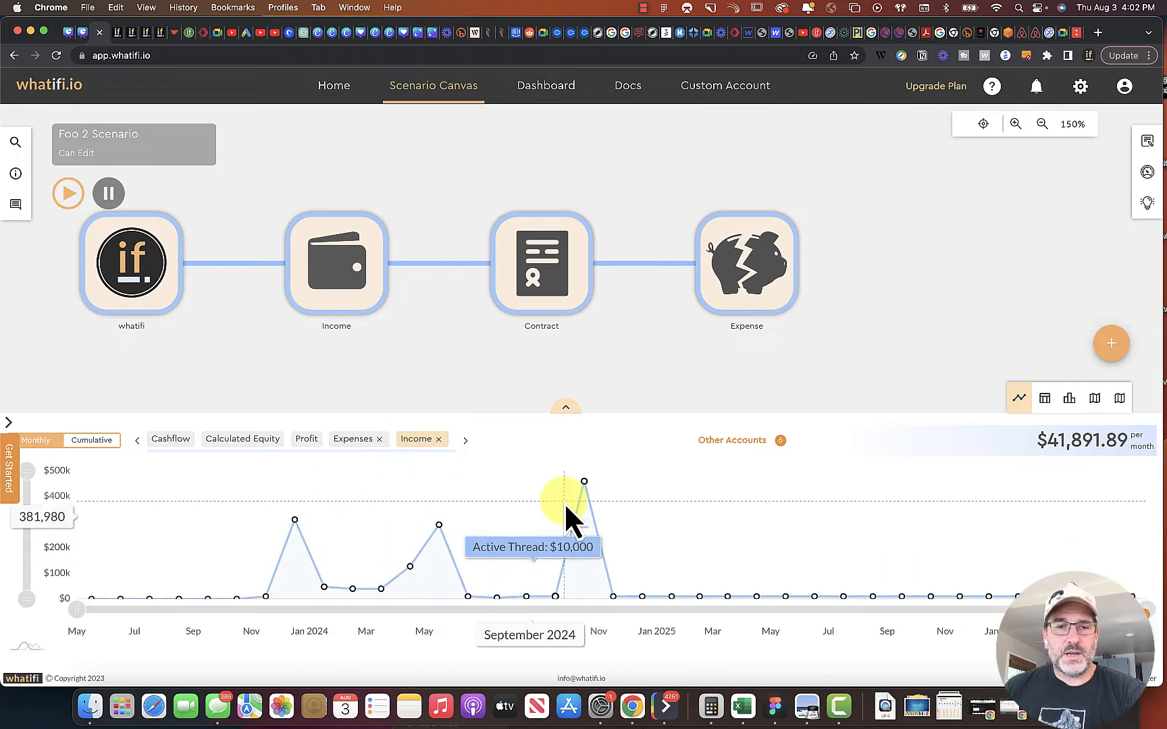
{"action": "left_click", "coordinate": [177, 440]}
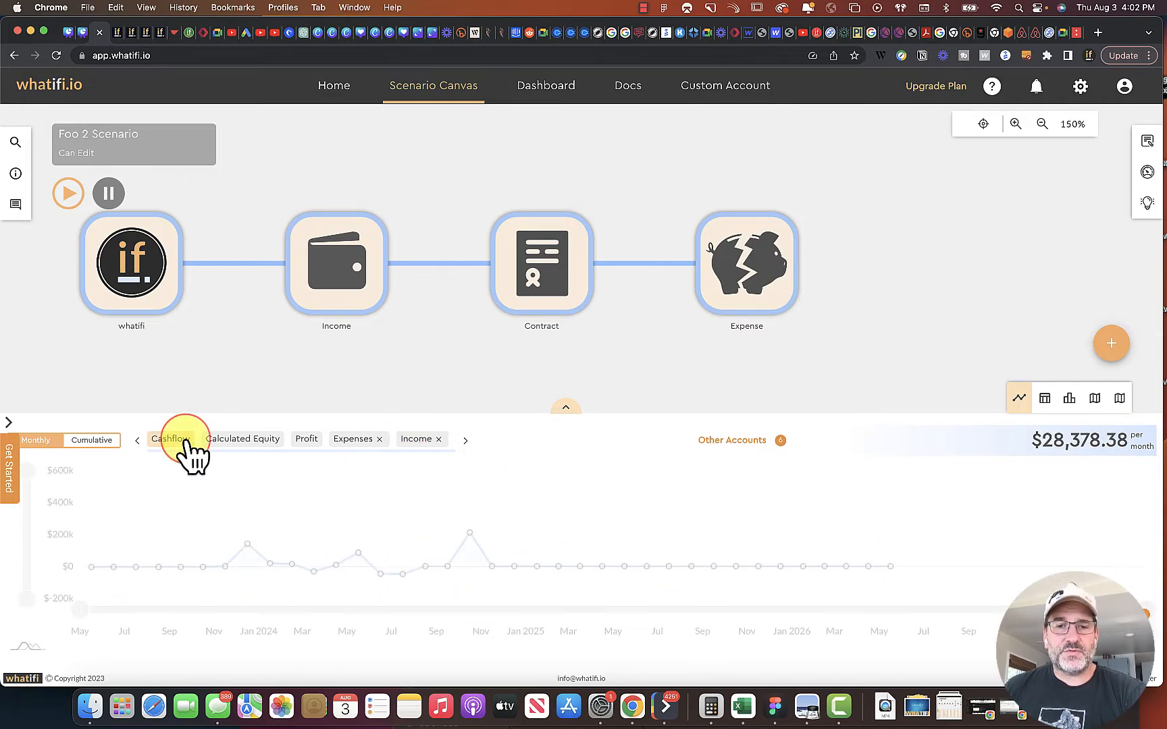
{"action": "left_click", "coordinate": [101, 441]}
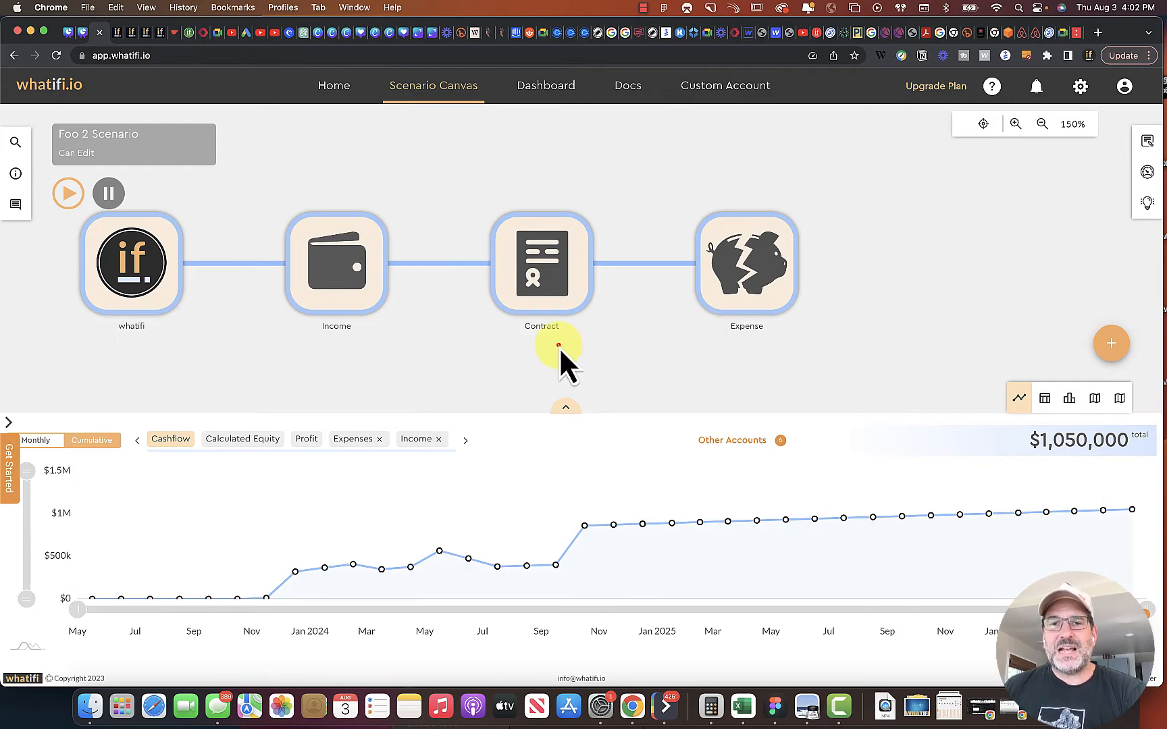
- Start adding a Website Visitors event after the Expense event
{"action": "left_click_drag", "start_coordinate": [555, 344], "coordinate": [611, 348]}
{"action": "left_click_drag", "start_coordinate": [880, 319], "coordinate": [864, 320]}
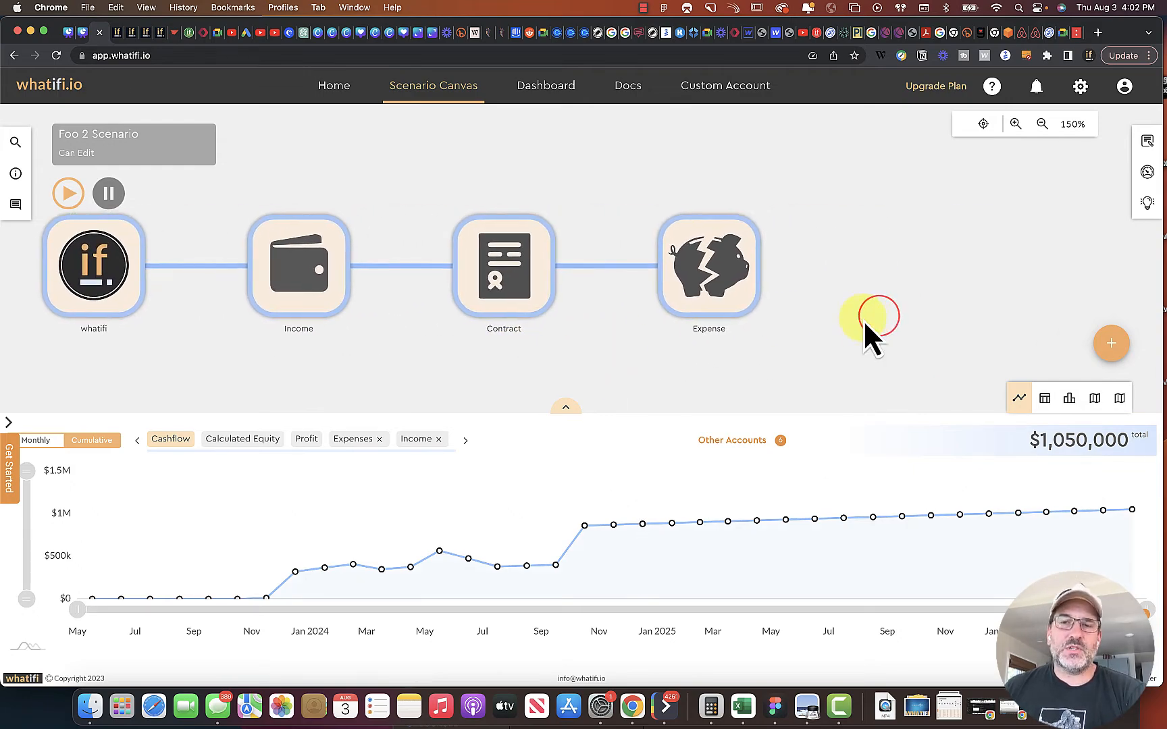
{"action": "left_click", "coordinate": [743, 268]}
{"action": "left_click", "coordinate": [598, 400]}
{"action": "scroll", "coordinate": [605, 404], "scroll_direction": "down", "scroll_amount": 5}
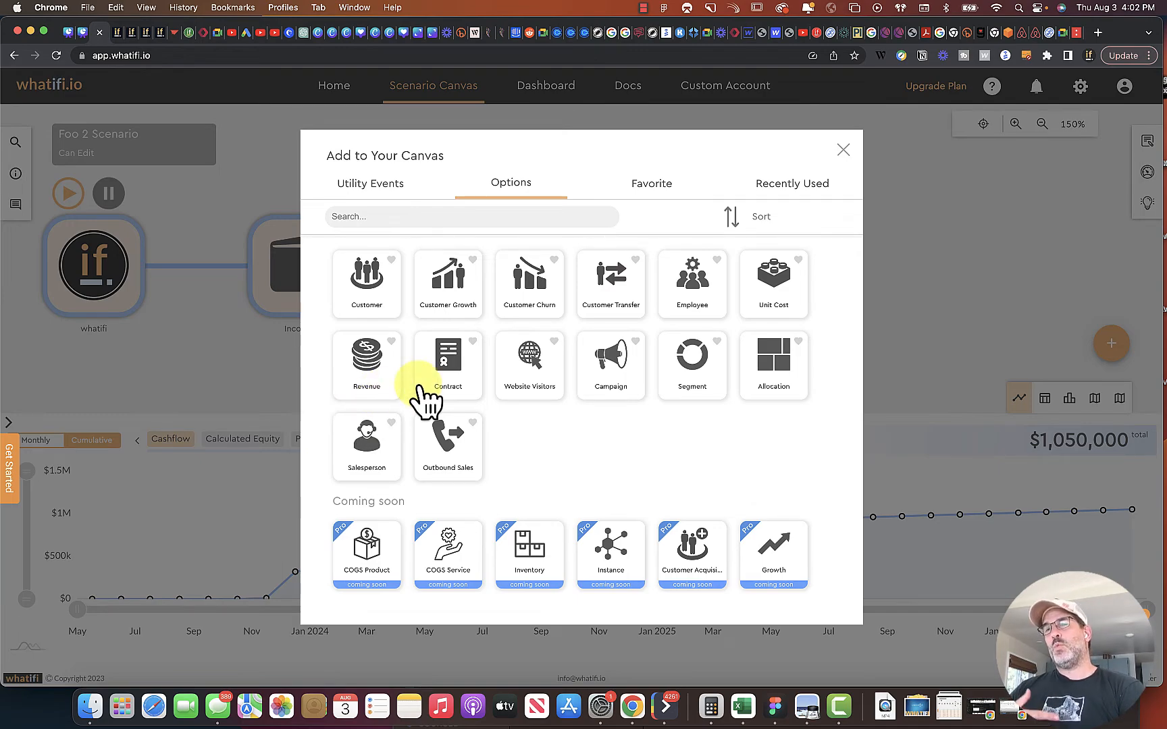
{"action": "left_click", "coordinate": [526, 365]}
{"action": "left_click", "coordinate": [808, 602]}
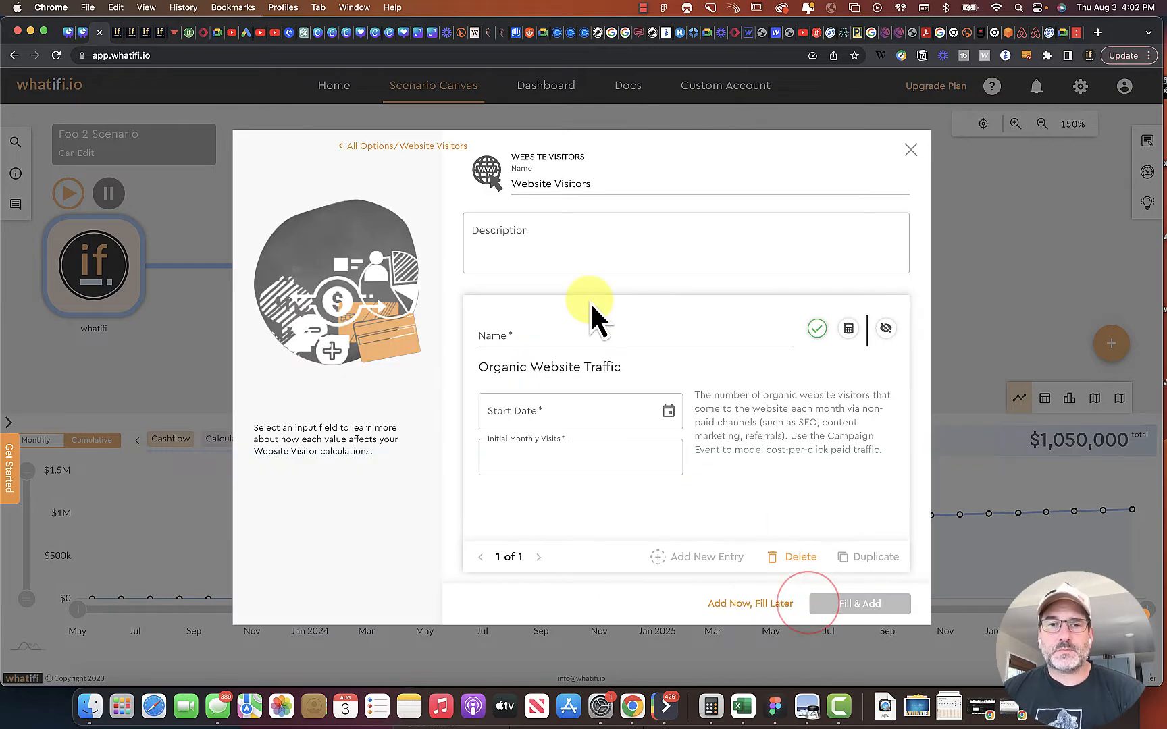
- Name the visitors entry "website", start it on 08/01/2023 with 1,000 initial monthly visits, and add the event to the canvas
{"action": "left_click", "coordinate": [571, 331]}
{"action": "type", "text": "website"}
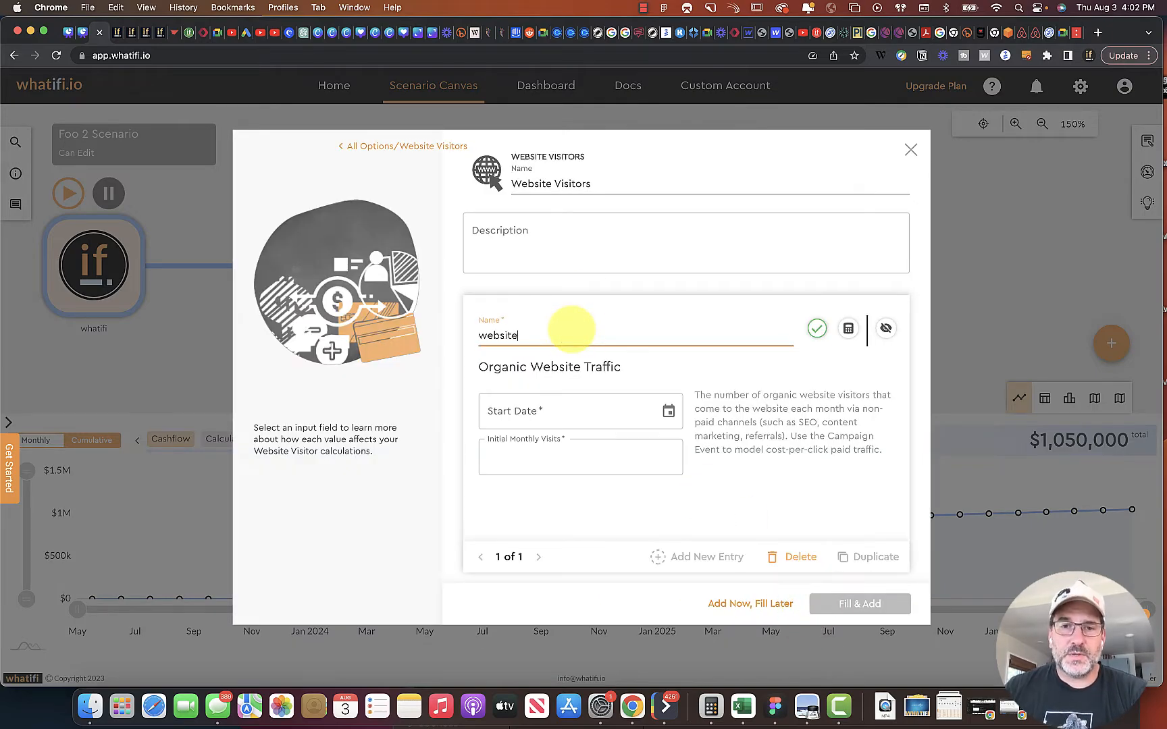
{"action": "left_click", "coordinate": [668, 411]}
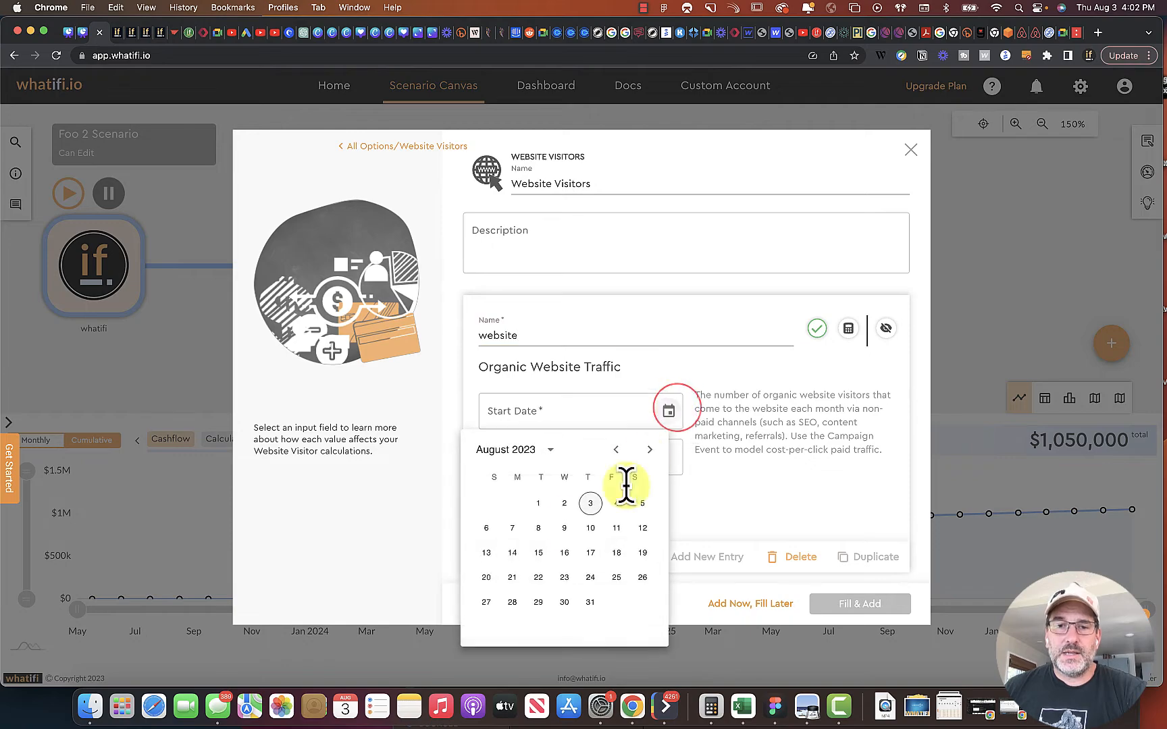
{"action": "left_click", "coordinate": [538, 503]}
{"action": "left_click", "coordinate": [544, 461]}
{"action": "type", "text": "1,"}
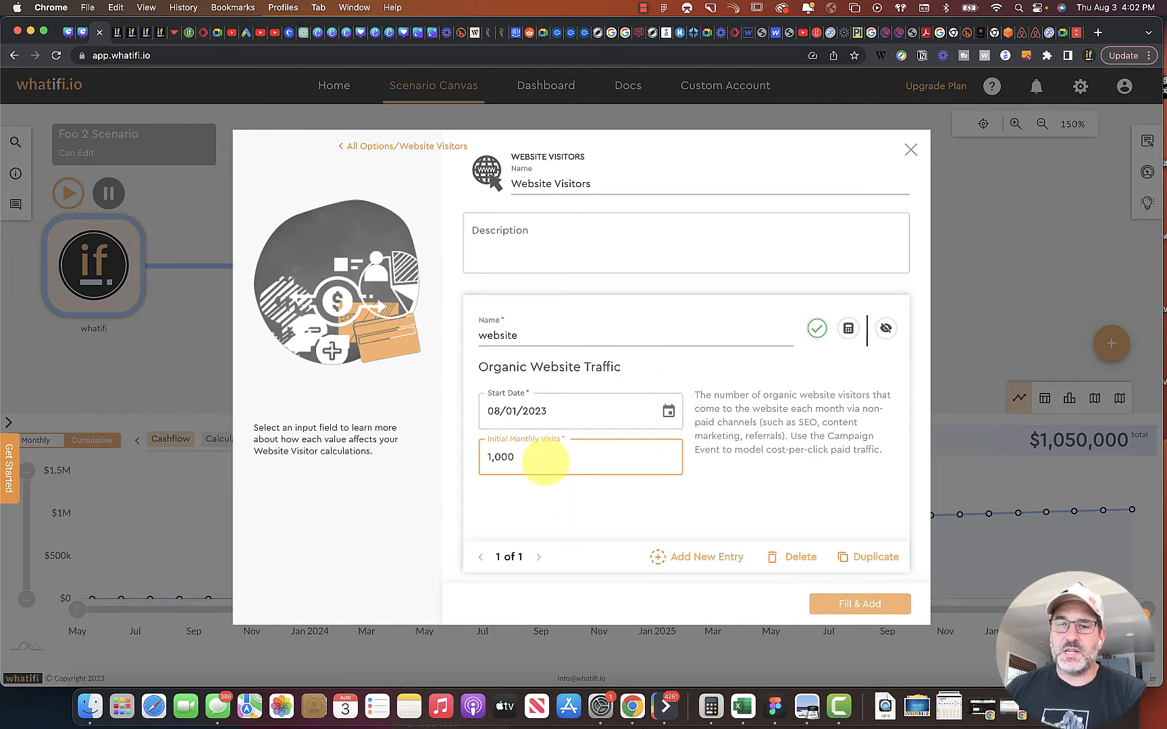
{"action": "type", "text": "000"}
{"action": "left_click", "coordinate": [856, 603]}
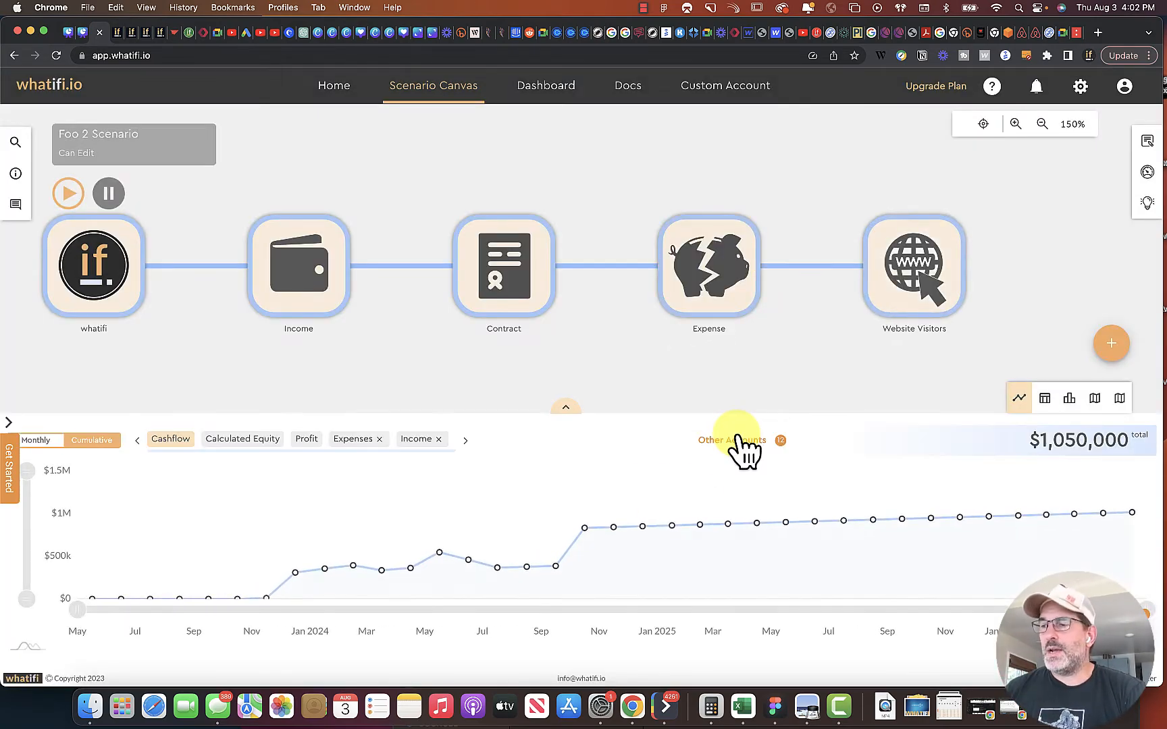
- Start adding a Campaign event from the SMB Basic Module after the Website Visitors event
{"action": "left_click_drag", "start_coordinate": [1011, 294], "coordinate": [699, 293]}
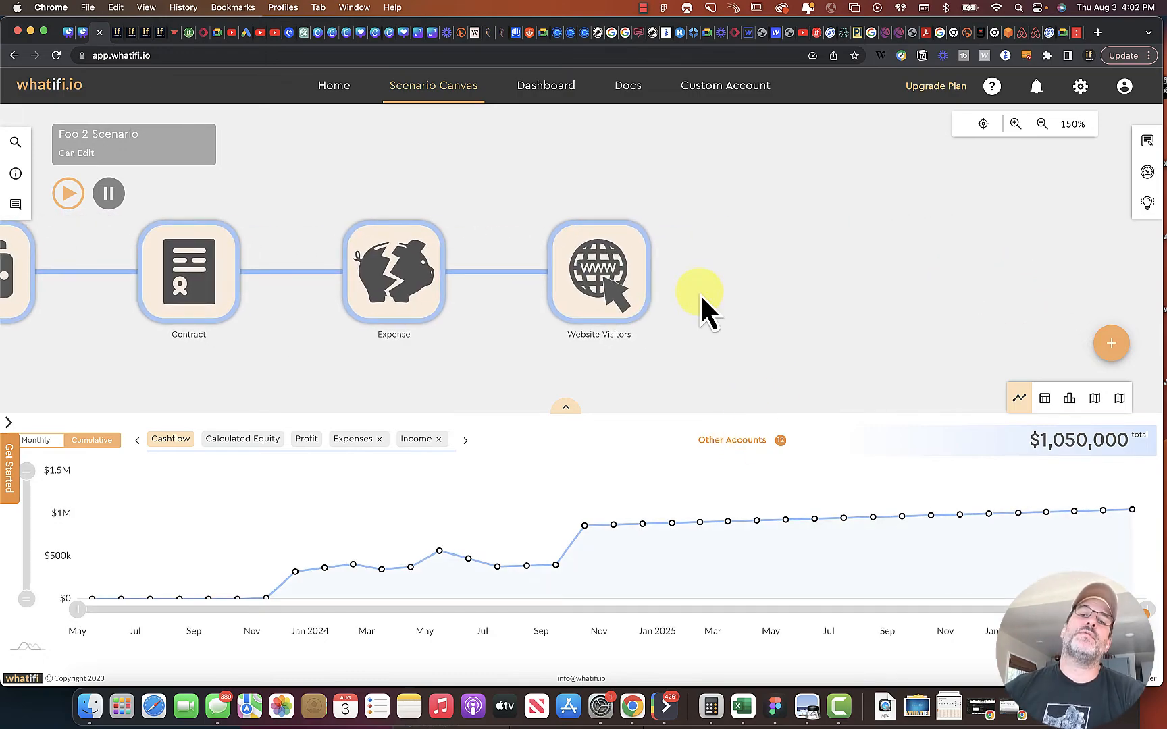
{"action": "left_click_drag", "start_coordinate": [707, 265], "coordinate": [618, 278]}
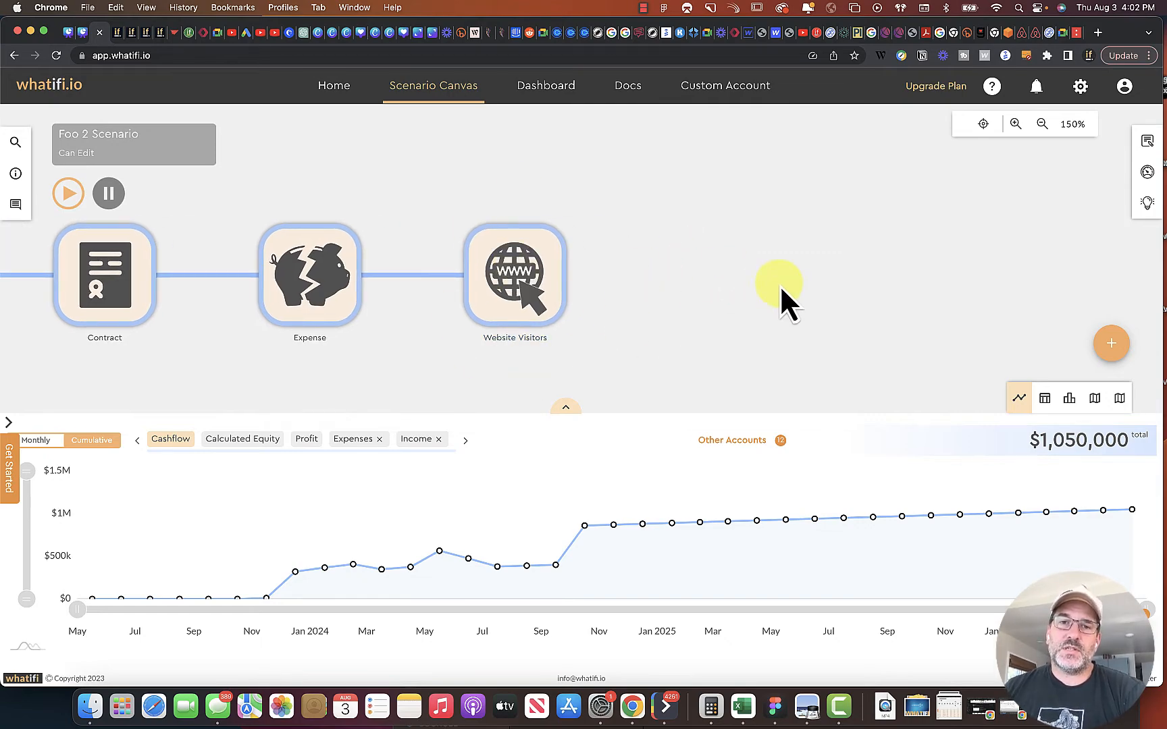
{"action": "left_click", "coordinate": [562, 274]}
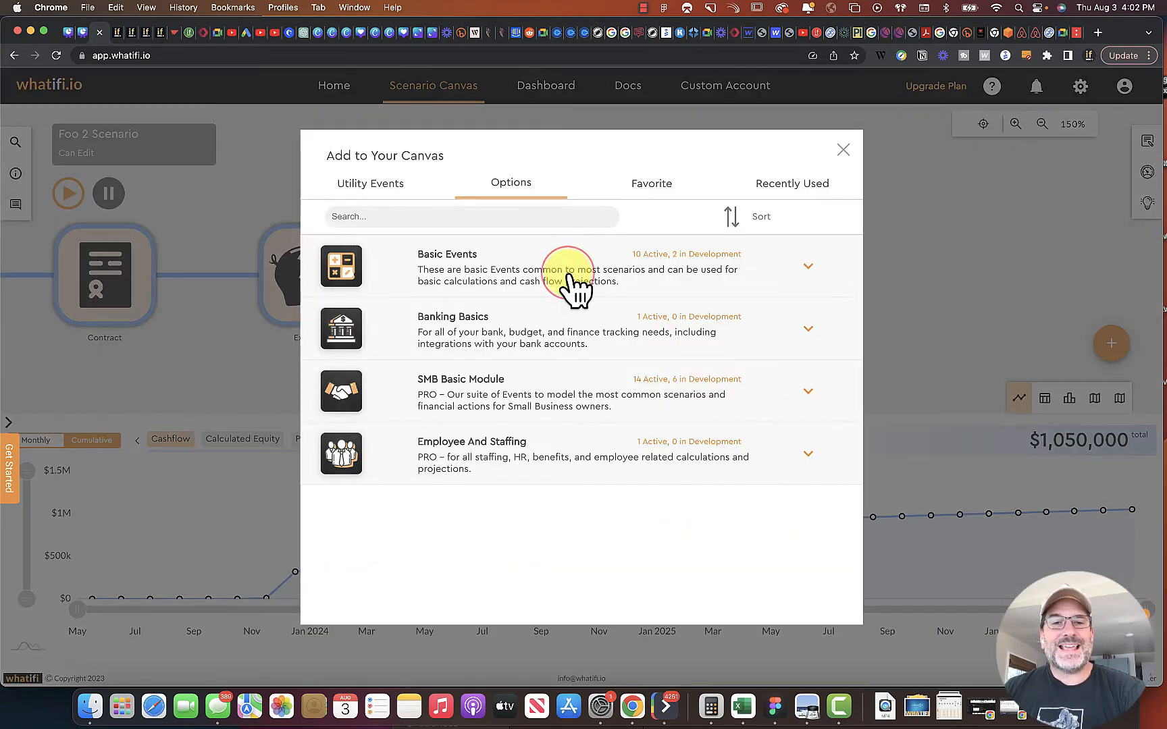
{"action": "left_click", "coordinate": [559, 408]}
{"action": "scroll", "coordinate": [654, 426], "scroll_direction": "down", "scroll_amount": 3}
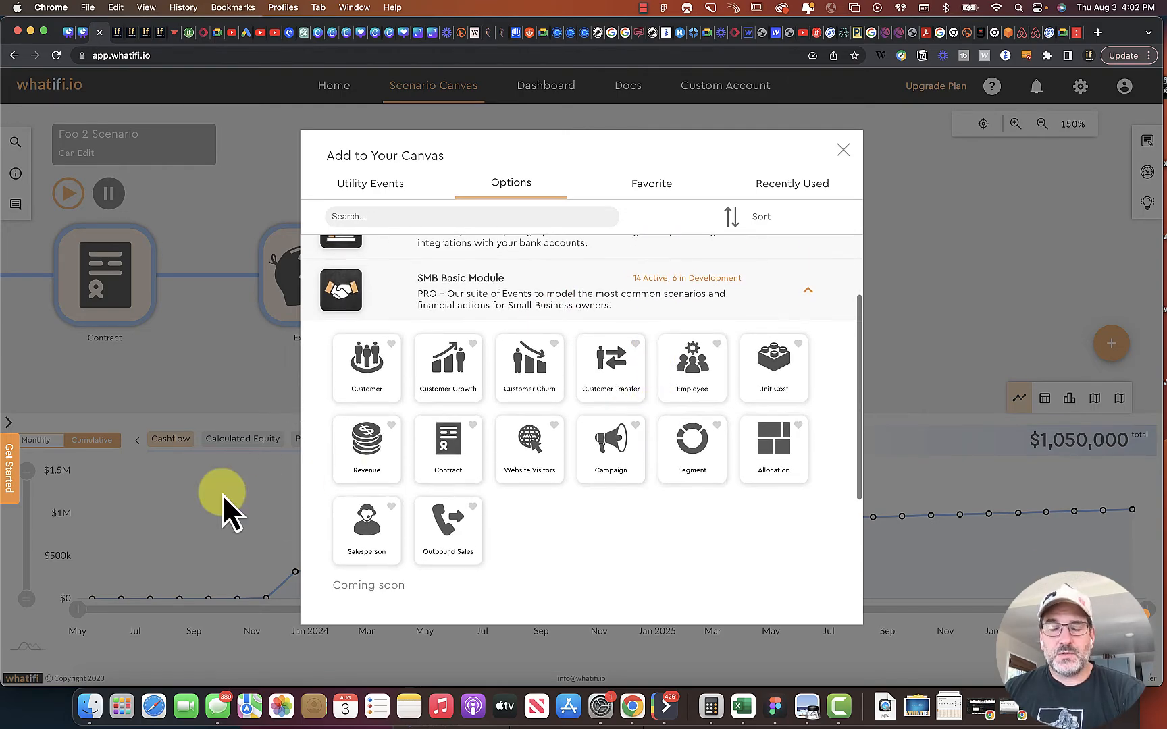
{"action": "left_click", "coordinate": [612, 456]}
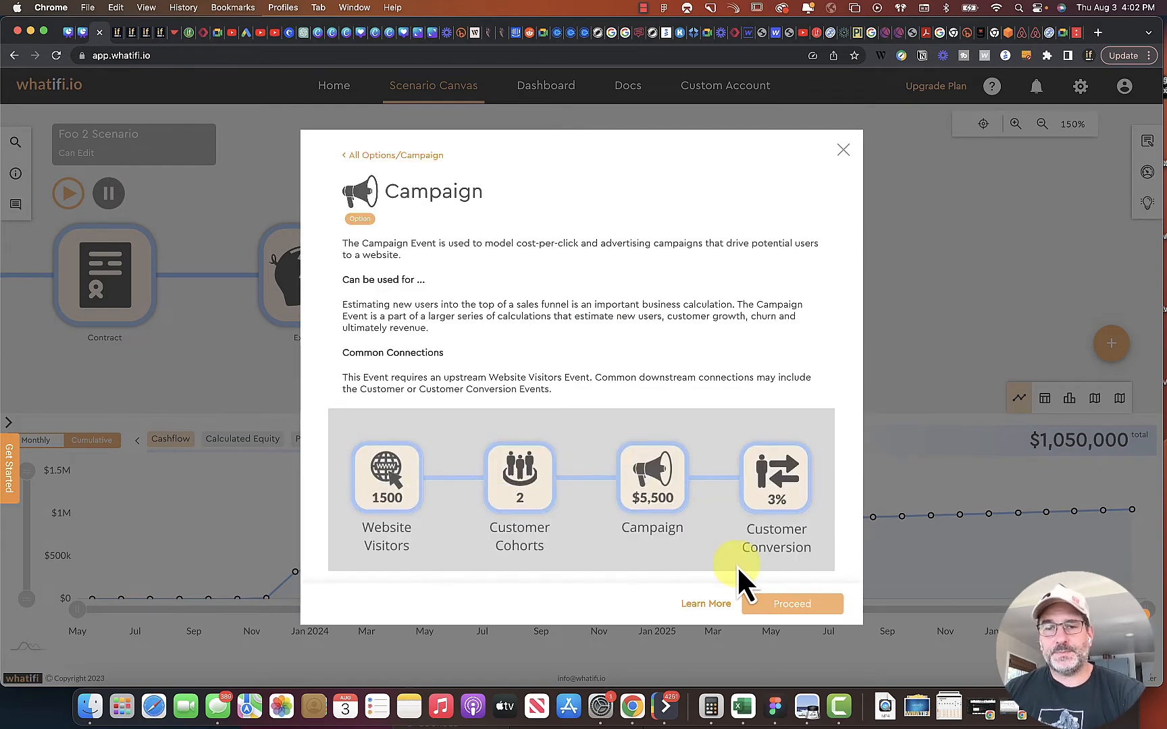
{"action": "left_click", "coordinate": [792, 604]}
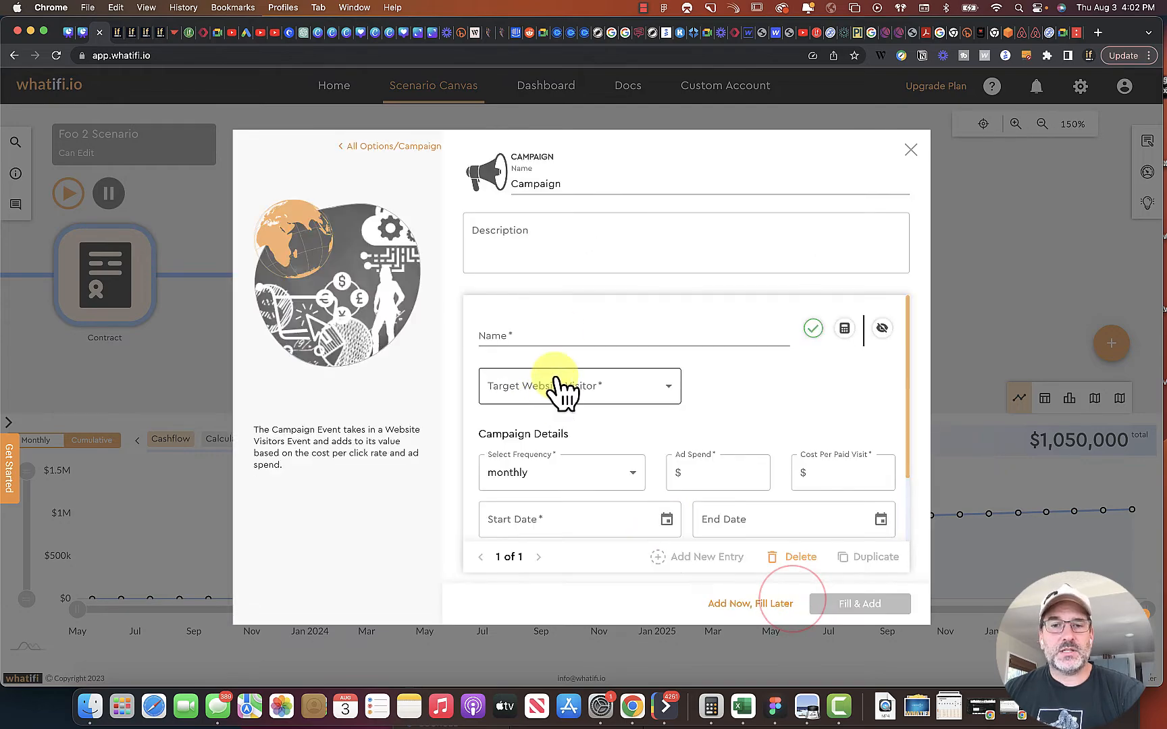
- Name the campaign entry "LinkedIN" and target it at Website Visitors - website
{"action": "left_click", "coordinate": [549, 338]}
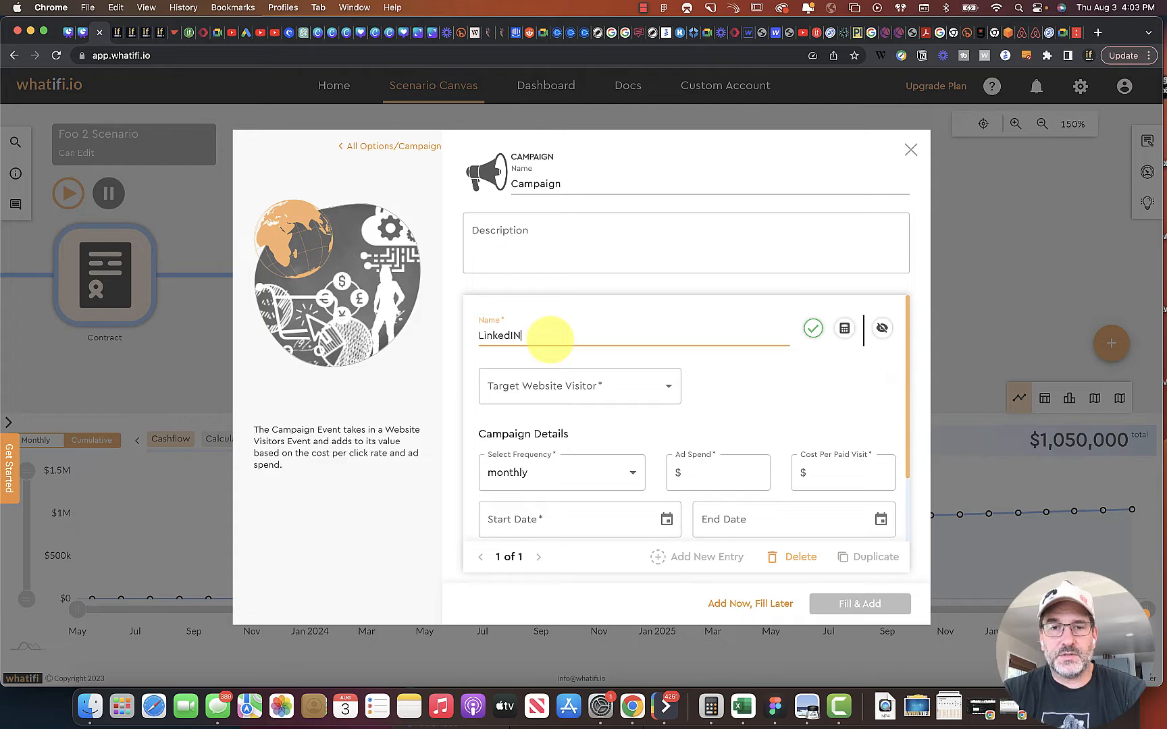
{"action": "left_click", "coordinate": [663, 395]}
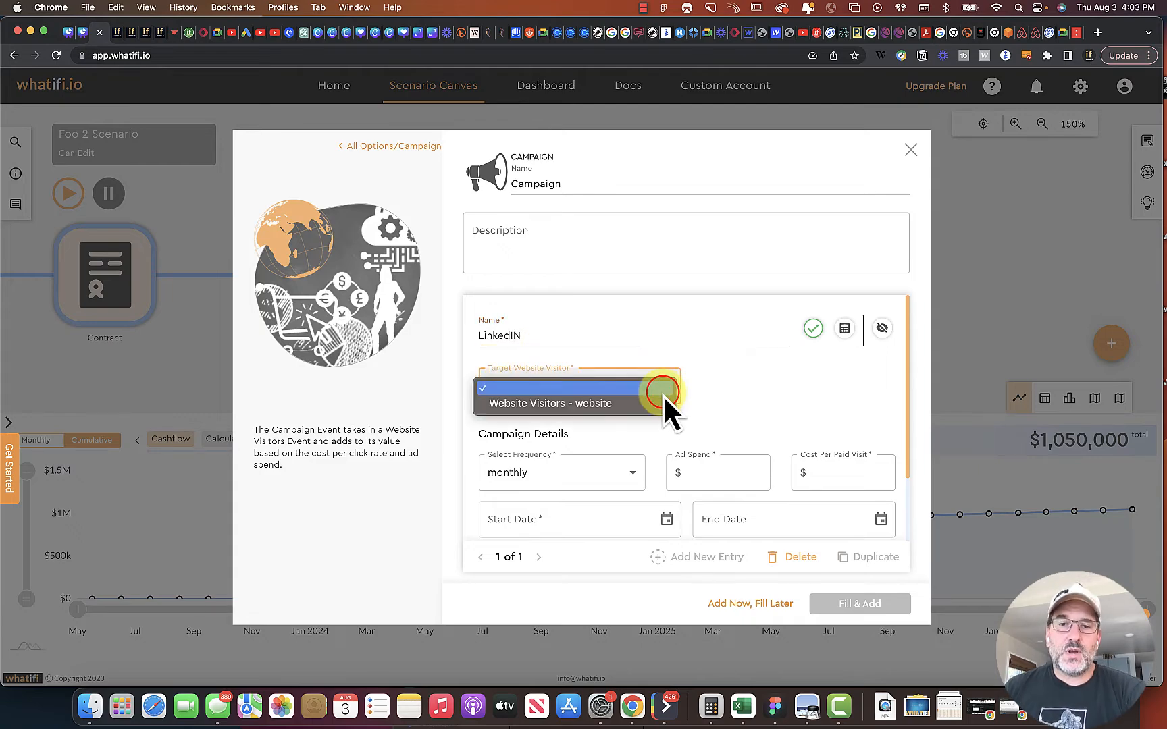
{"action": "left_click", "coordinate": [601, 406]}
- Set the campaign's ad spend to $4,000 and its cost per paid visit to $10
{"action": "left_click", "coordinate": [699, 477]}
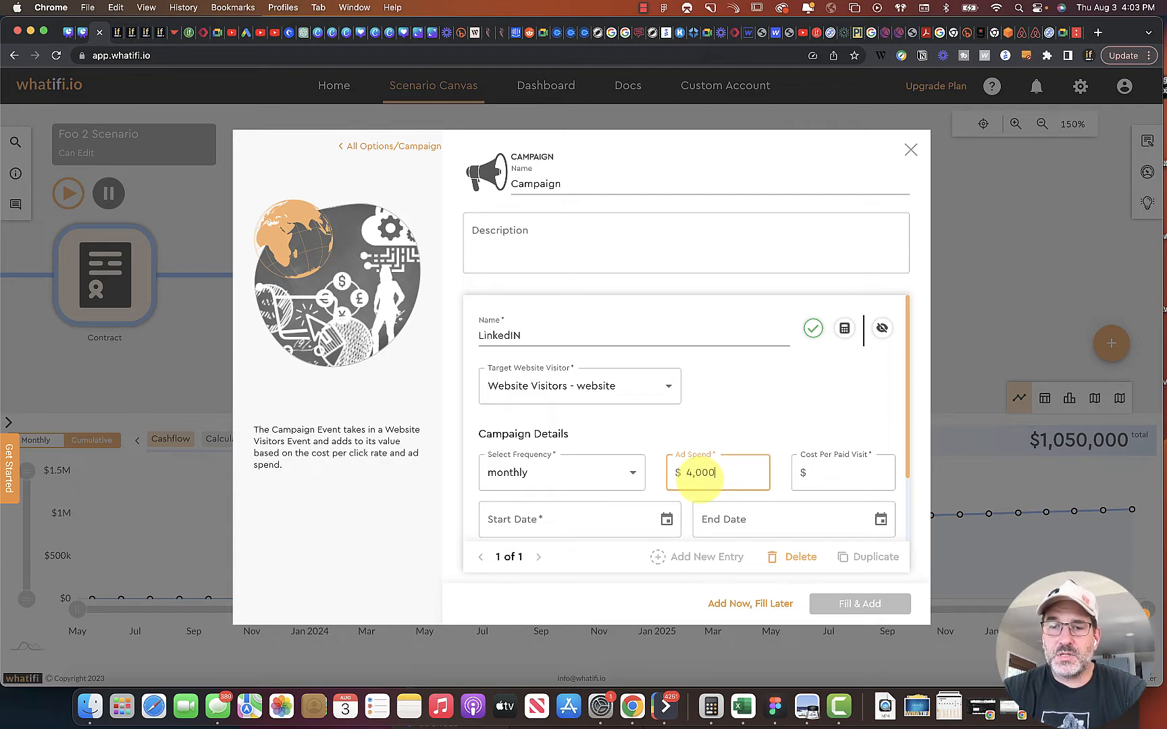
{"action": "type", "text": "4000"}
{"action": "left_click", "coordinate": [863, 476]}
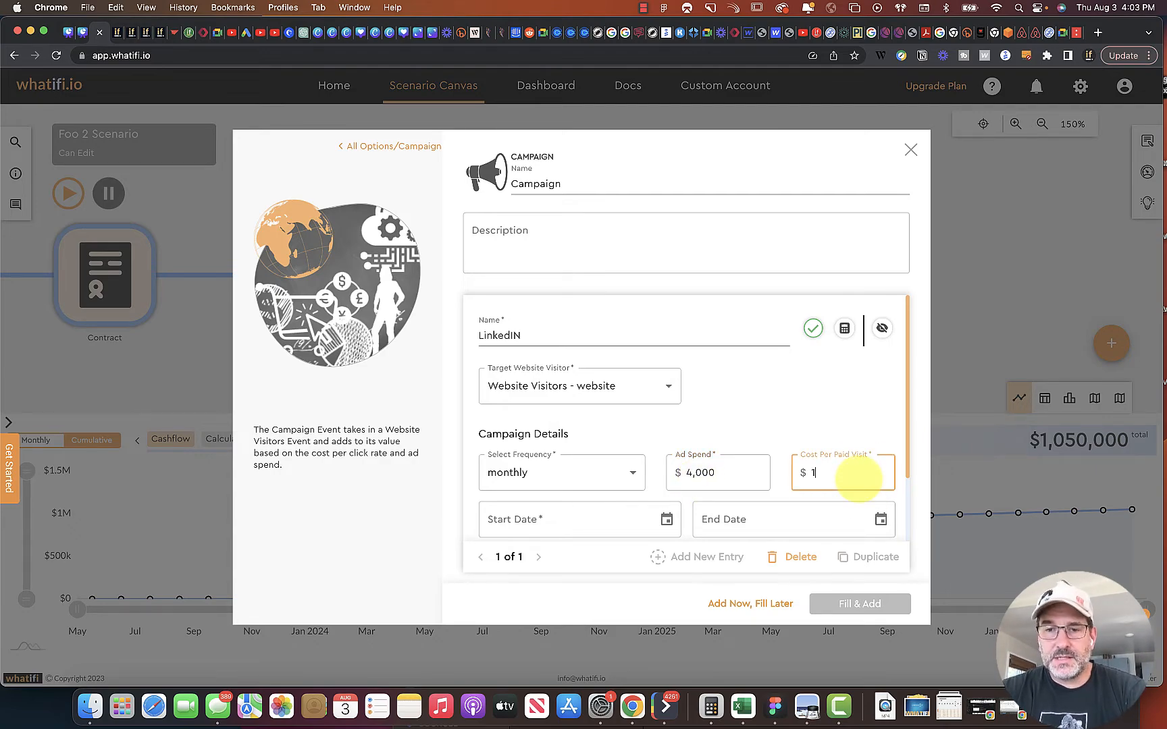
{"action": "left_click", "coordinate": [826, 414]}
- Set the LinkedIN campaign's start date to 12/01/2023
{"action": "scroll", "coordinate": [776, 426], "scroll_direction": "down", "scroll_amount": 3}
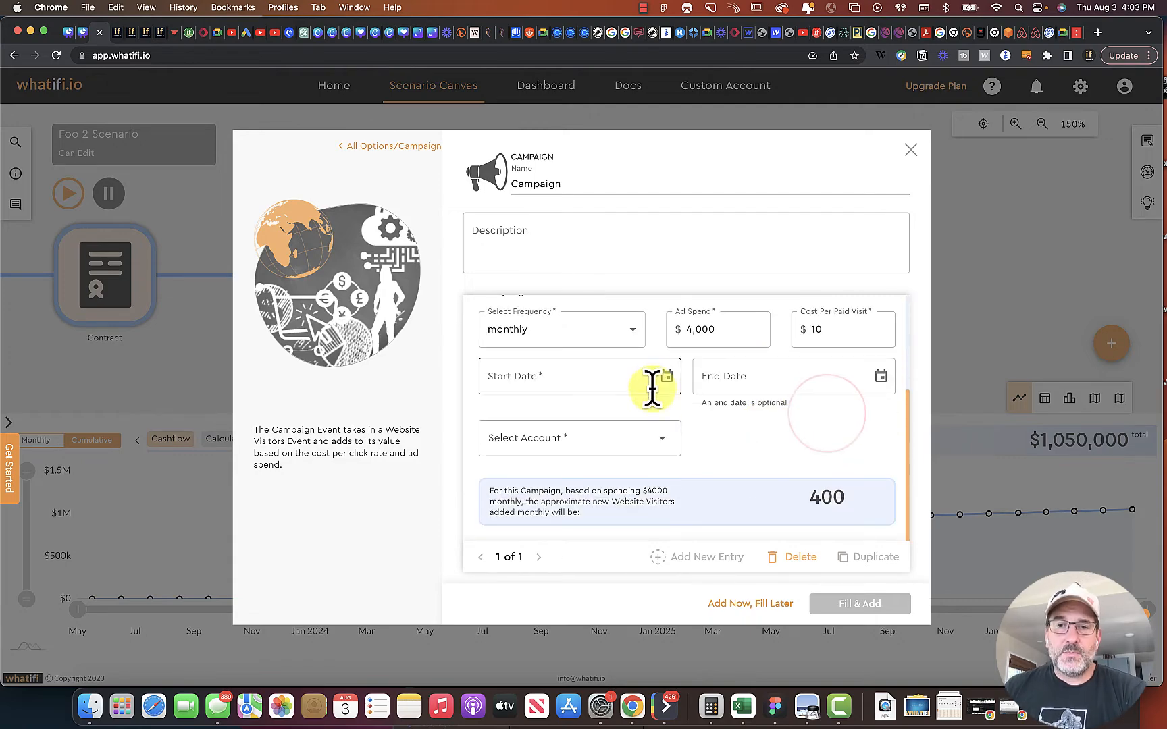
{"action": "left_click", "coordinate": [673, 376]}
{"action": "left_click", "coordinate": [648, 415]}
{"action": "left_click", "coordinate": [648, 414]}
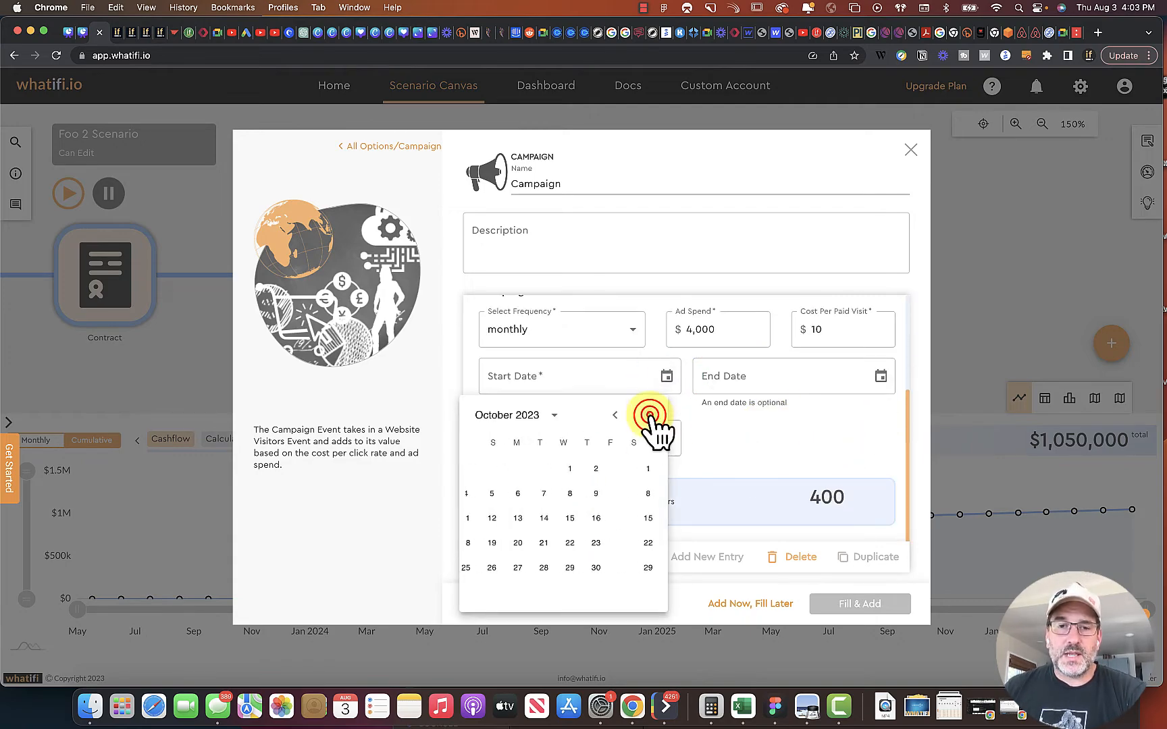
{"action": "left_click", "coordinate": [648, 415]}
{"action": "left_click", "coordinate": [649, 415]}
{"action": "left_click", "coordinate": [626, 468]}
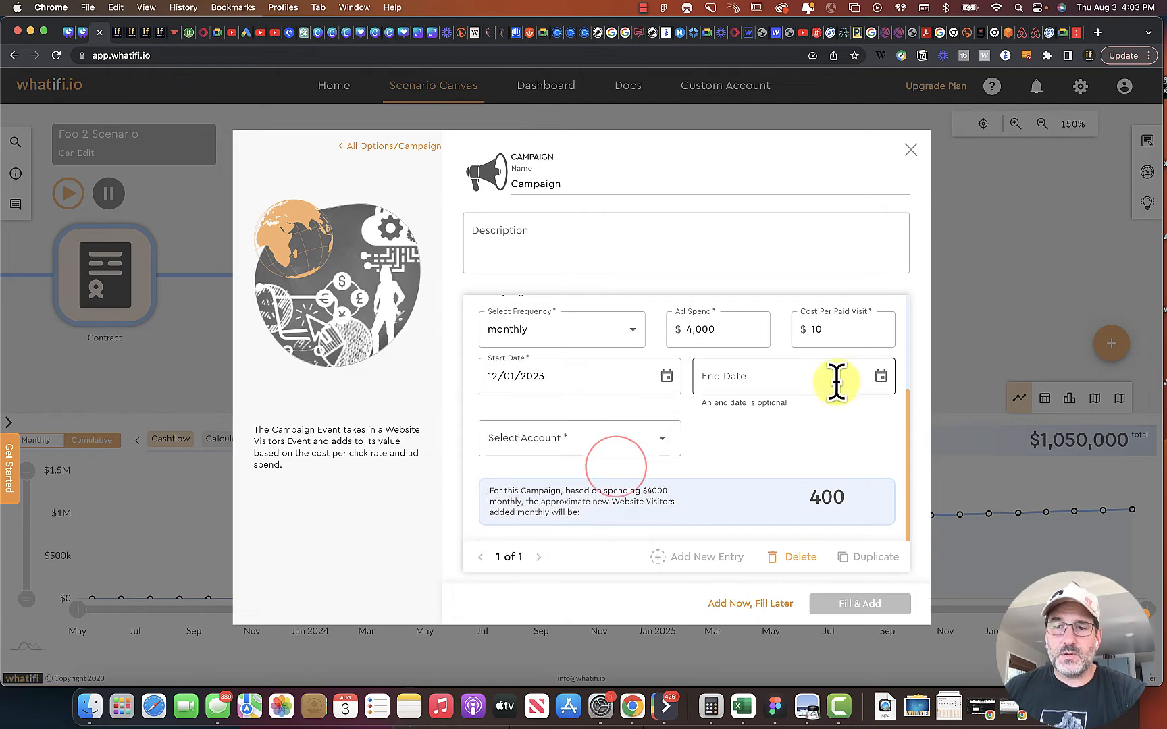
- Set the LinkedIN campaign's end date to 07/31/2024
{"action": "left_click", "coordinate": [880, 376]}
{"action": "left_click", "coordinate": [861, 416]}
{"action": "left_click", "coordinate": [862, 416]}
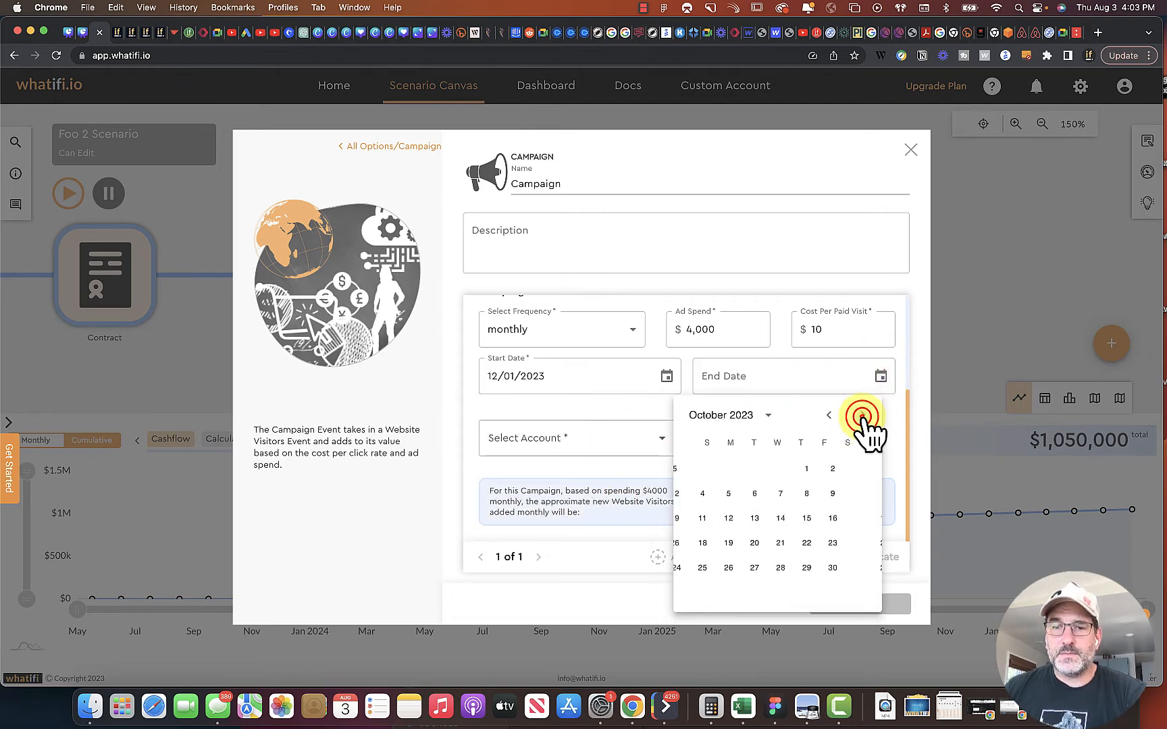
{"action": "left_click", "coordinate": [861, 416]}
{"action": "left_click", "coordinate": [861, 416]}
{"action": "left_click", "coordinate": [861, 416]}
{"action": "left_click", "coordinate": [862, 416]}
{"action": "left_click", "coordinate": [862, 416]}
{"action": "left_click", "coordinate": [861, 416]}
{"action": "left_click", "coordinate": [861, 416]}
{"action": "left_click", "coordinate": [862, 416]}
{"action": "left_click", "coordinate": [862, 416]}
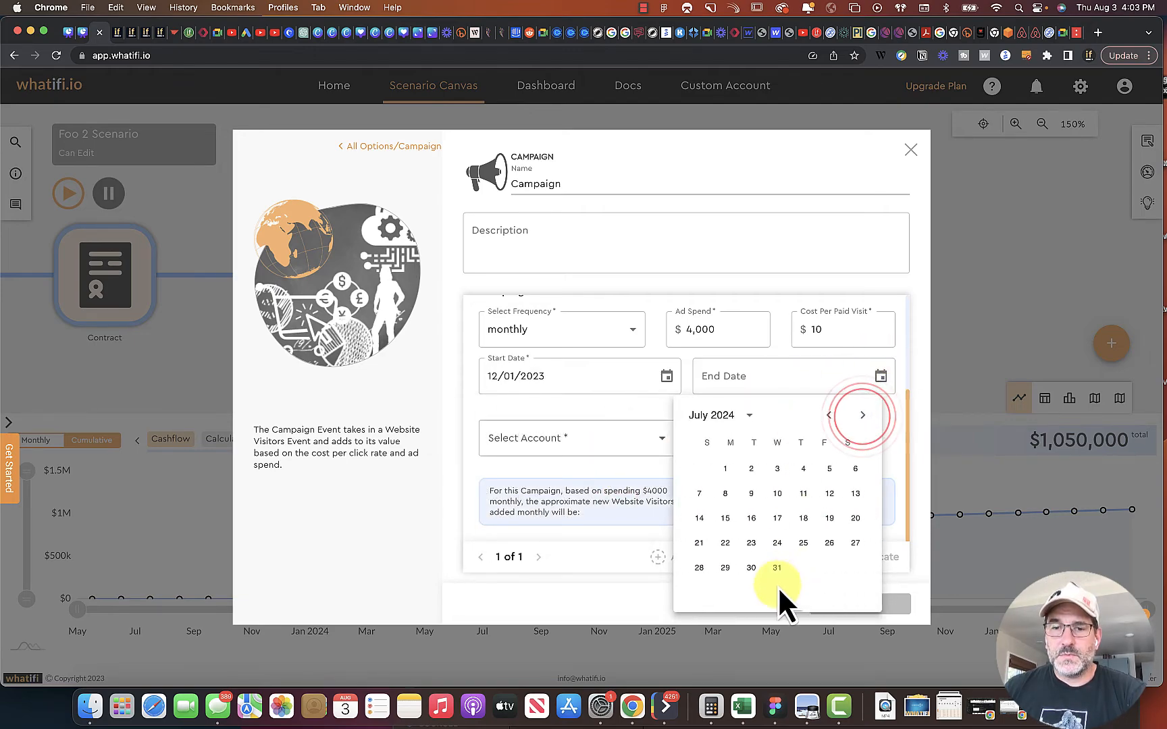
{"action": "left_click", "coordinate": [777, 568]}
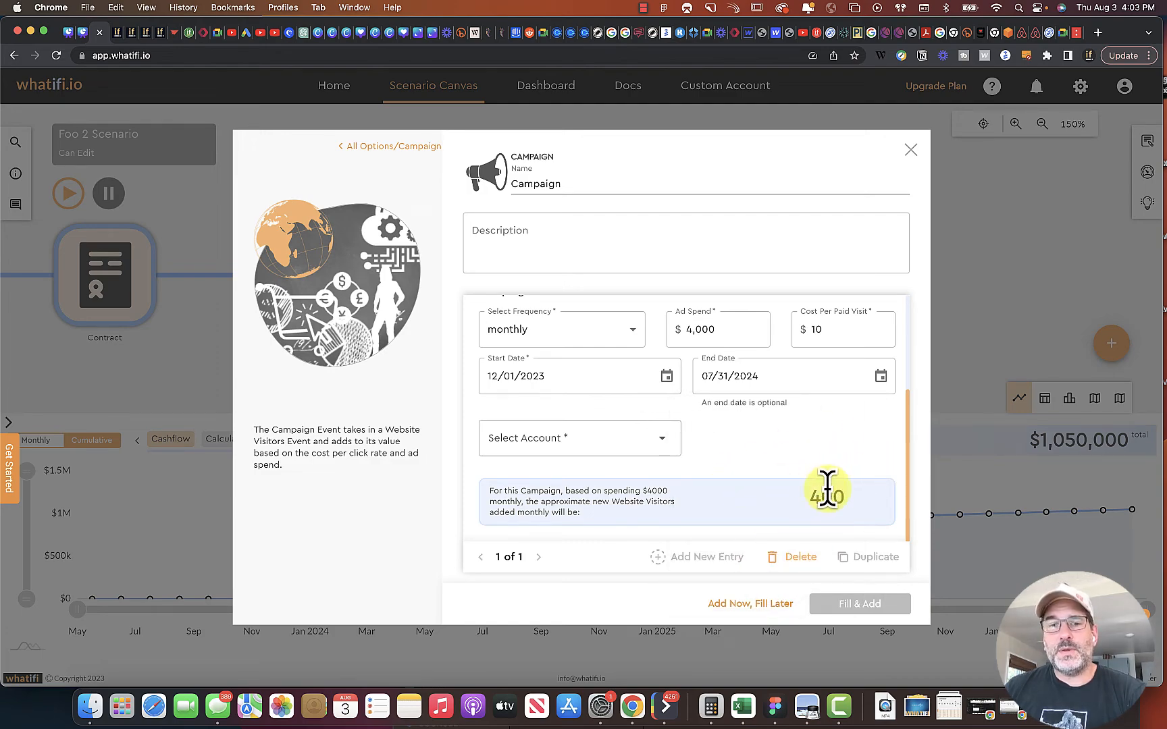
- Assign the LinkedIN campaign to the Expenses account and add the Campaign event to the canvas
{"action": "scroll", "coordinate": [764, 459], "scroll_direction": "up", "scroll_amount": 3}
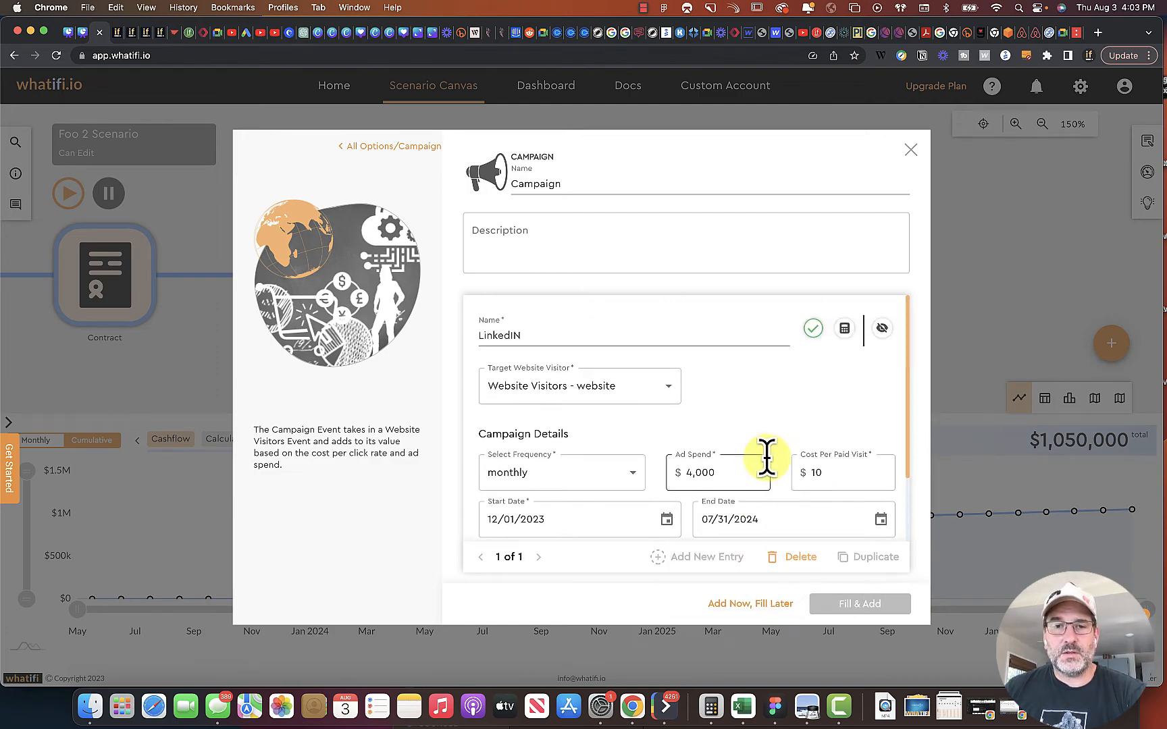
{"action": "scroll", "coordinate": [766, 452], "scroll_direction": "down", "scroll_amount": 3}
{"action": "left_click", "coordinate": [667, 440]}
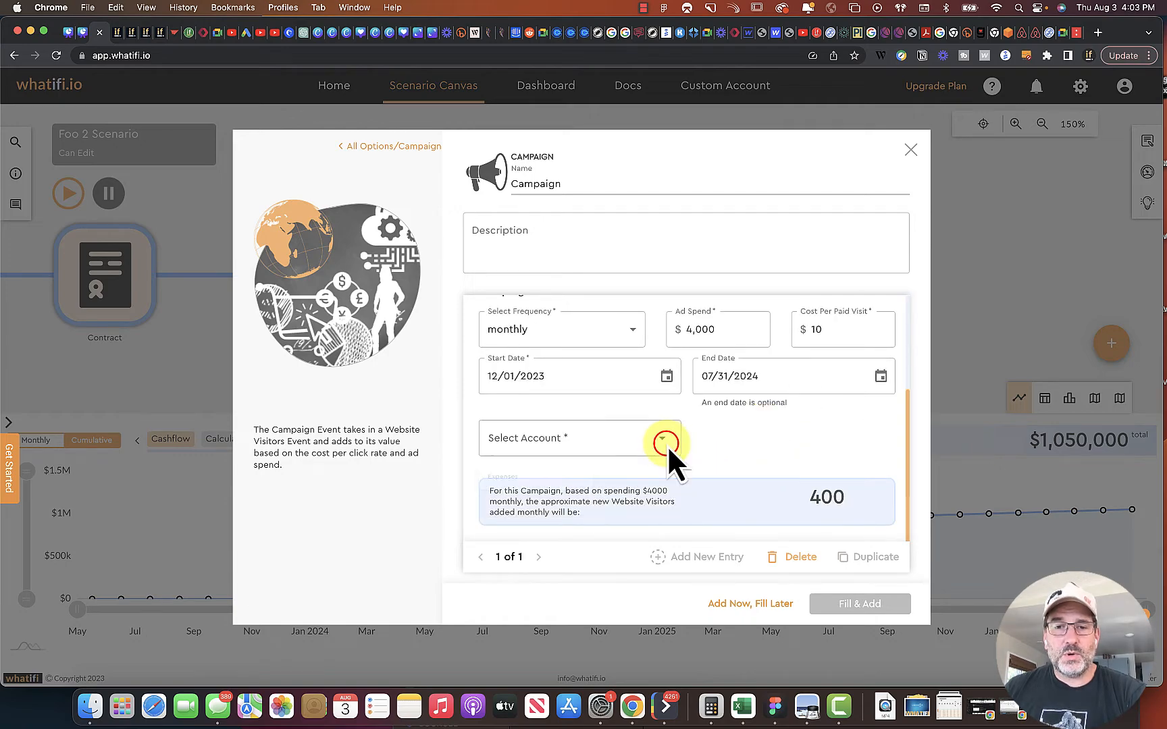
{"action": "left_click", "coordinate": [526, 482]}
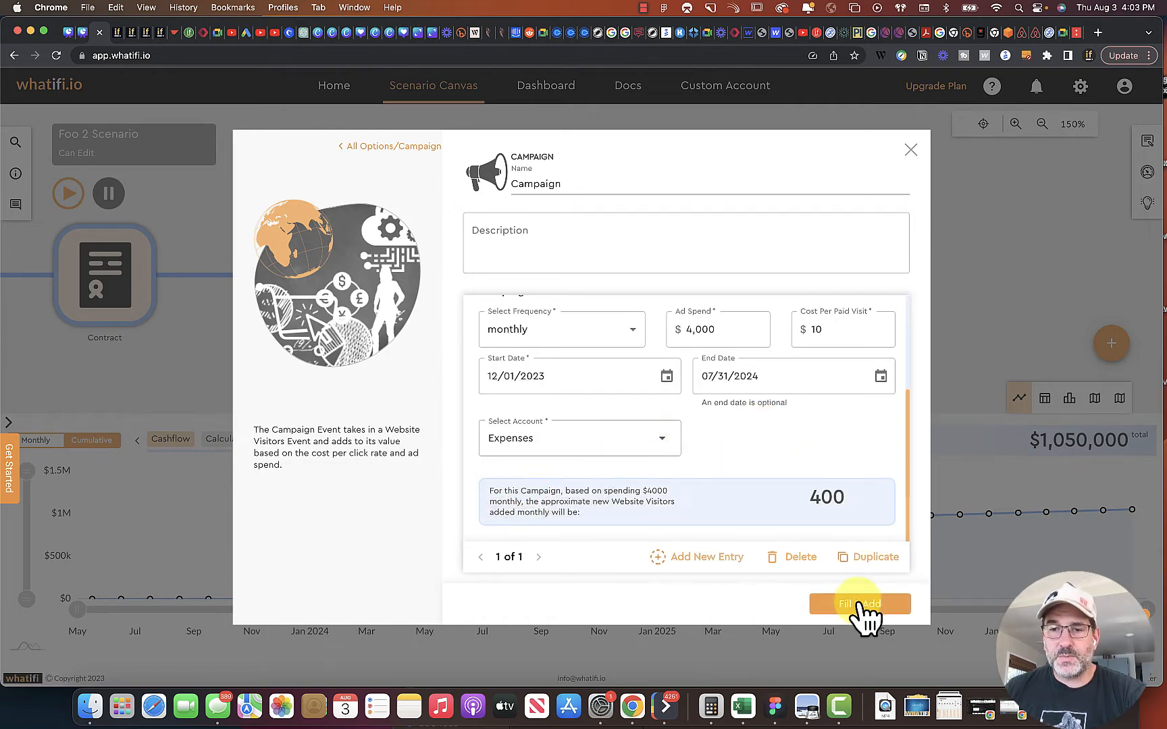
{"action": "left_click", "coordinate": [859, 604]}
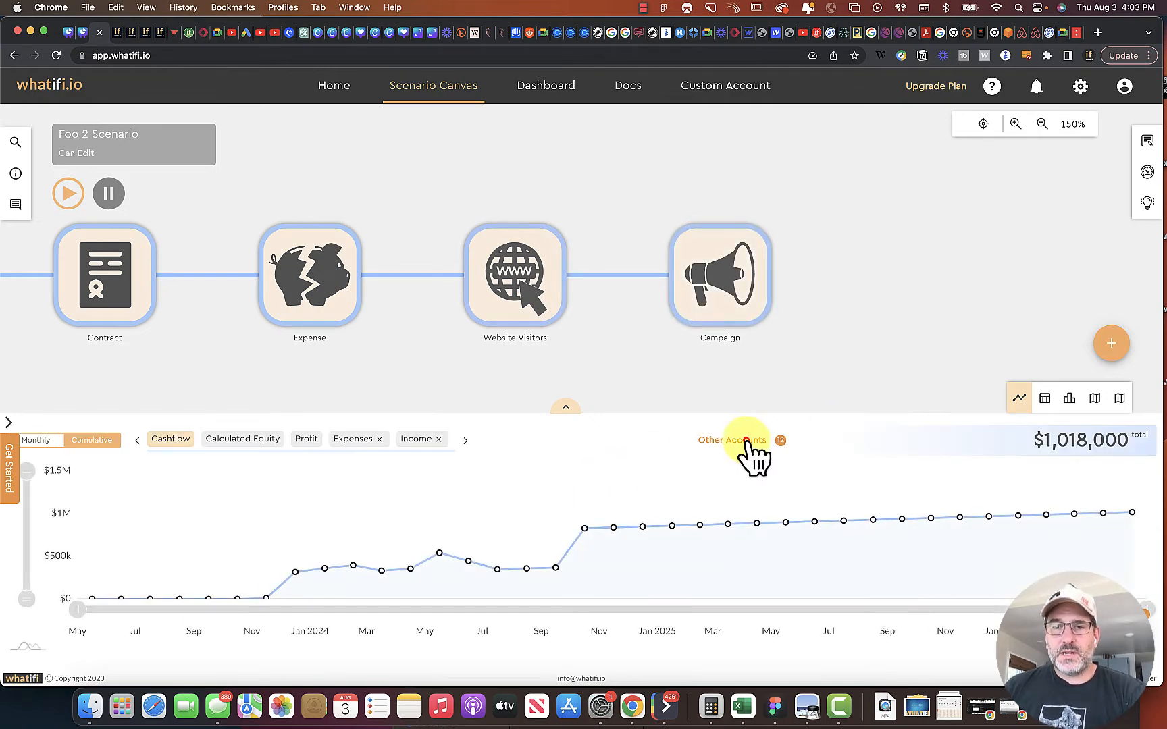
- Add the Website Visitor calculated account to the chartable accounts and chart it in the monthly view
{"action": "left_click", "coordinate": [747, 441]}
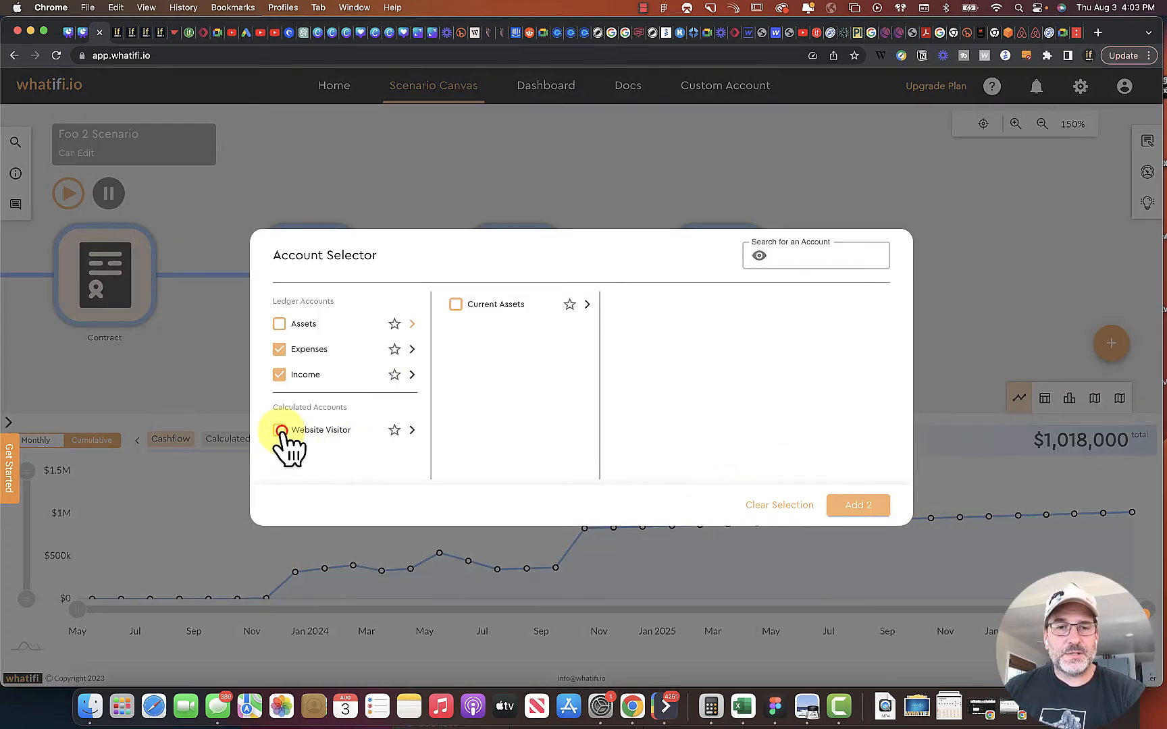
{"action": "left_click", "coordinate": [279, 430]}
{"action": "left_click", "coordinate": [868, 506]}
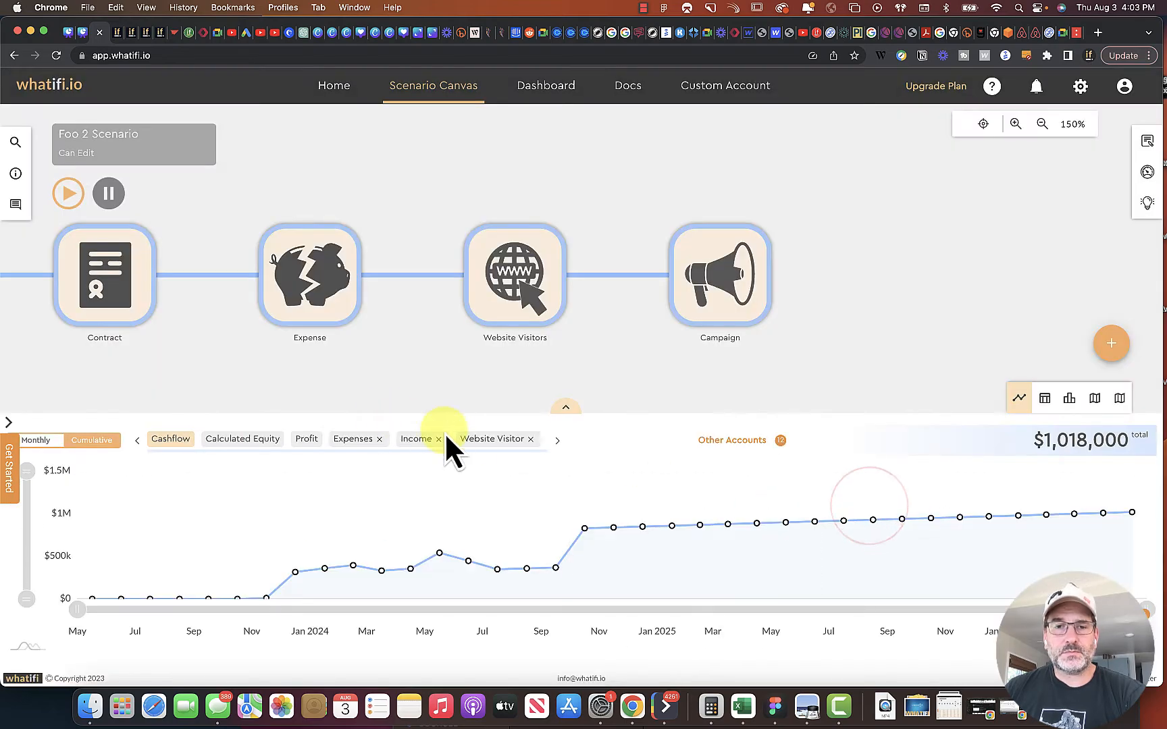
{"action": "left_click", "coordinate": [493, 440]}
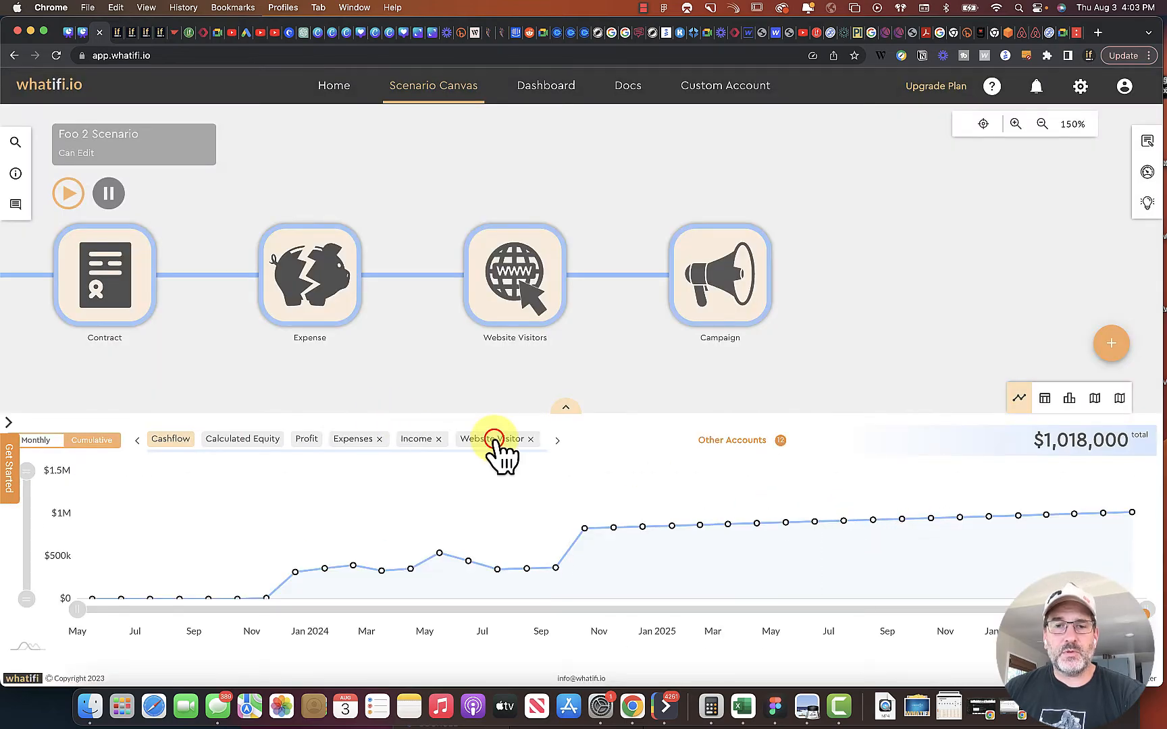
{"action": "left_click", "coordinate": [39, 441]}
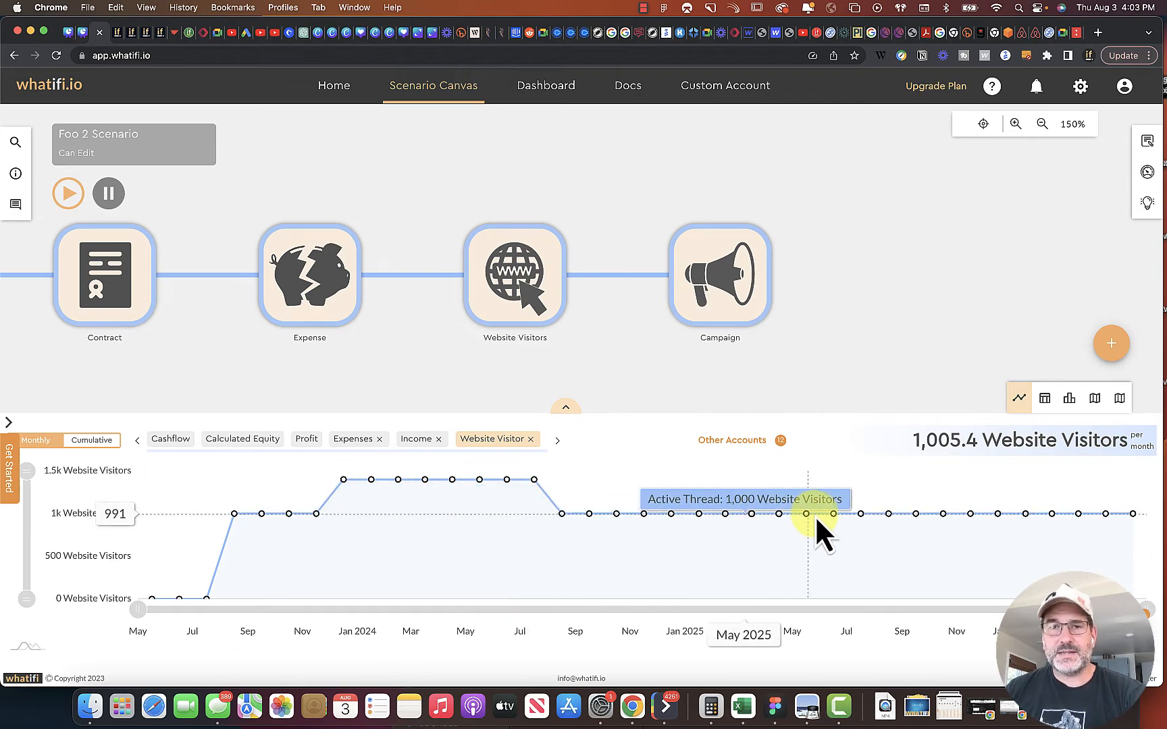
- Start adding a Customer event from the SMB Basic Module between the Expense and Website Visitors events
{"action": "left_click_drag", "start_coordinate": [945, 347], "coordinate": [887, 350]}
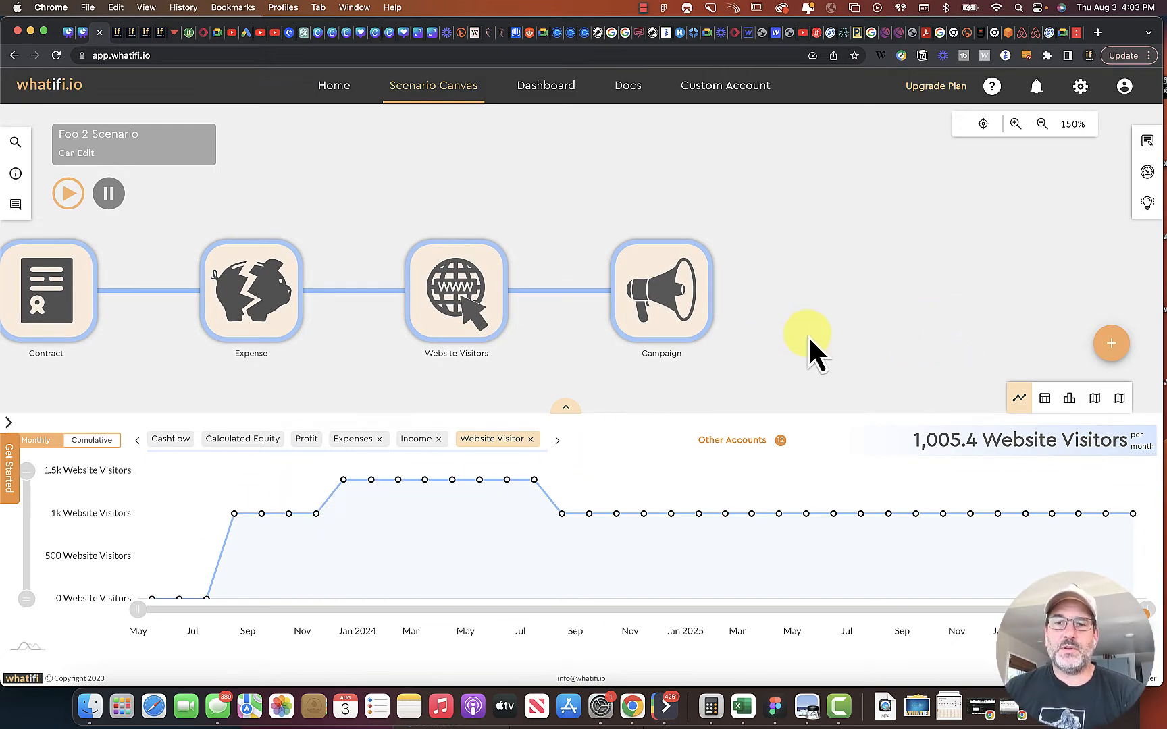
{"action": "left_click_drag", "start_coordinate": [811, 340], "coordinate": [670, 341]}
{"action": "left_click", "coordinate": [545, 304]}
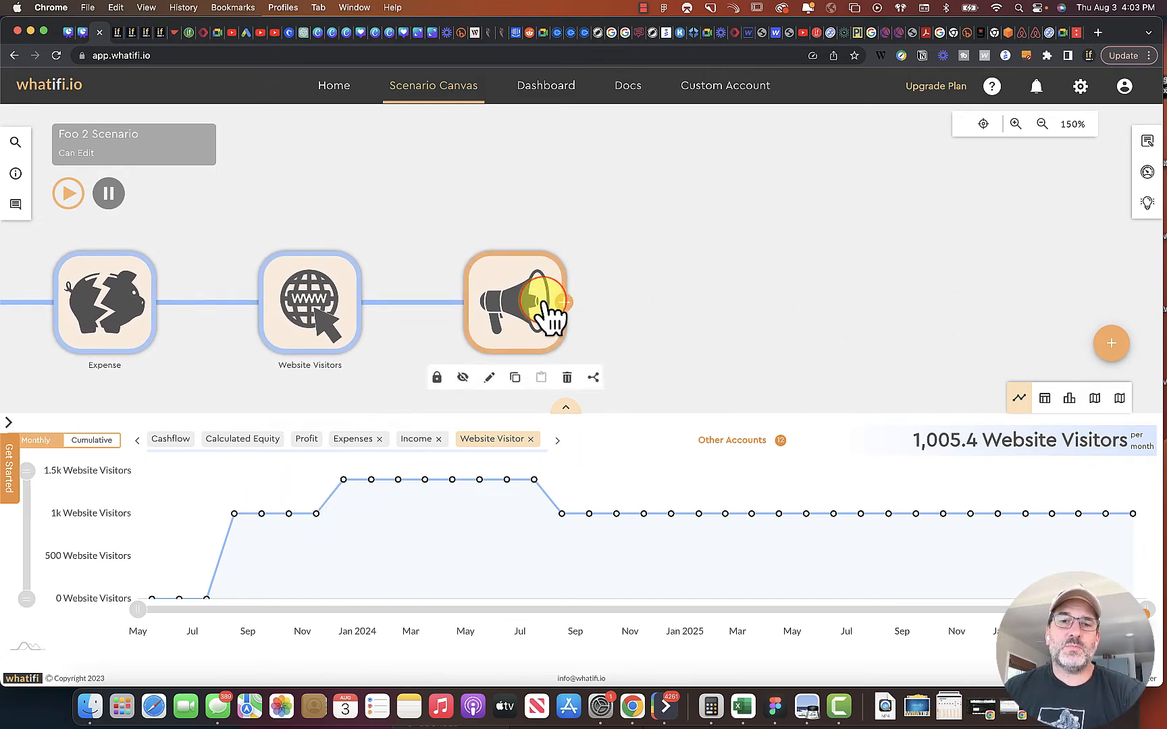
{"action": "left_click", "coordinate": [207, 301]}
{"action": "left_click", "coordinate": [207, 331]}
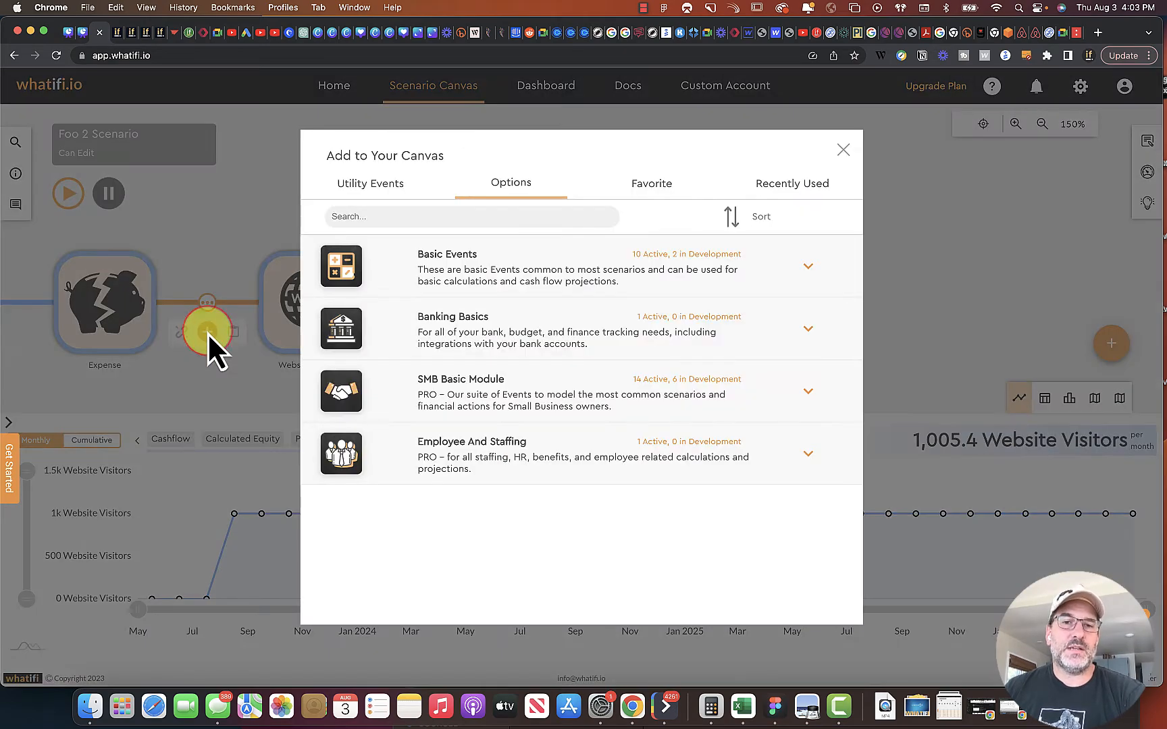
{"action": "left_click", "coordinate": [496, 398]}
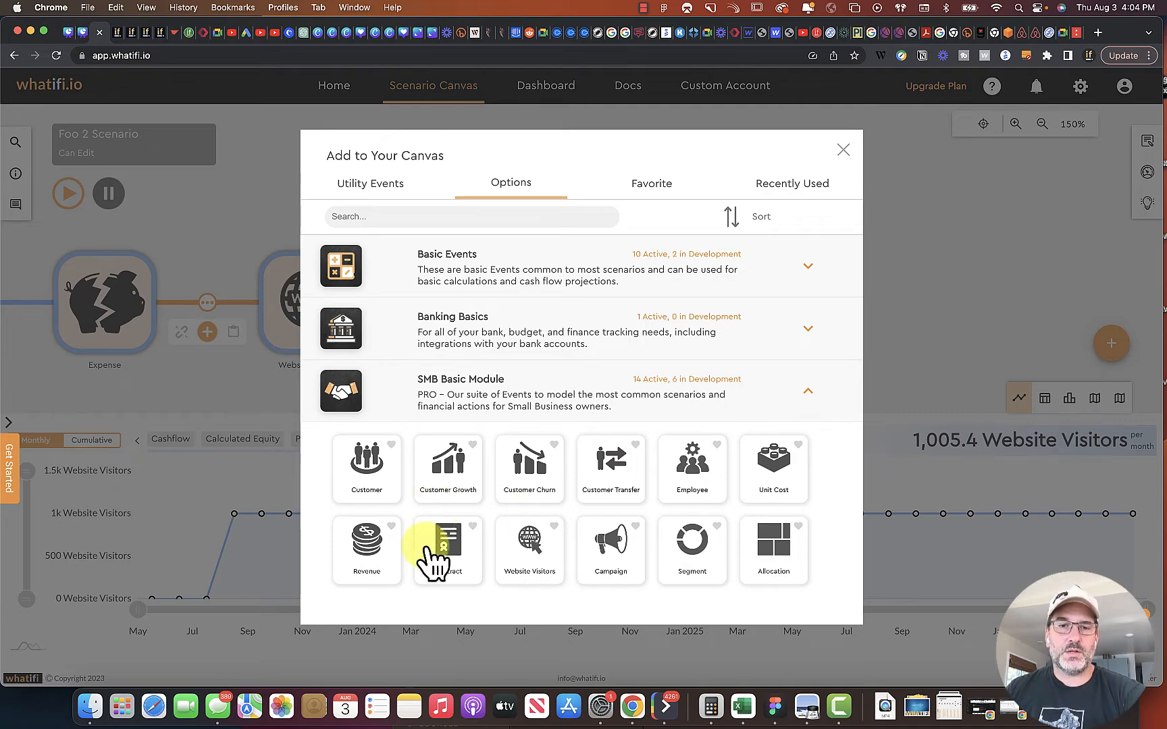
{"action": "left_click", "coordinate": [366, 469]}
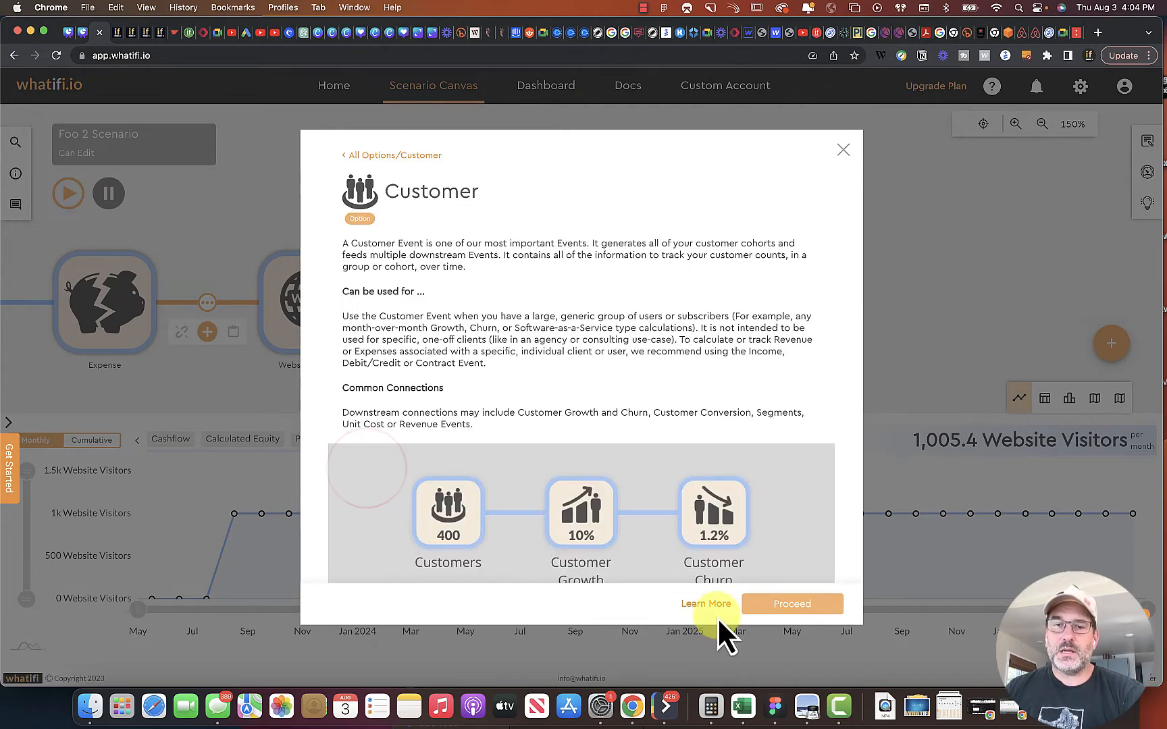
{"action": "left_click", "coordinate": [768, 603]}
- Name the customer entry Cohort A Customers, set its initial count to 0 and start date to 08/01/2023, and add the event
{"action": "left_click", "coordinate": [550, 336]}
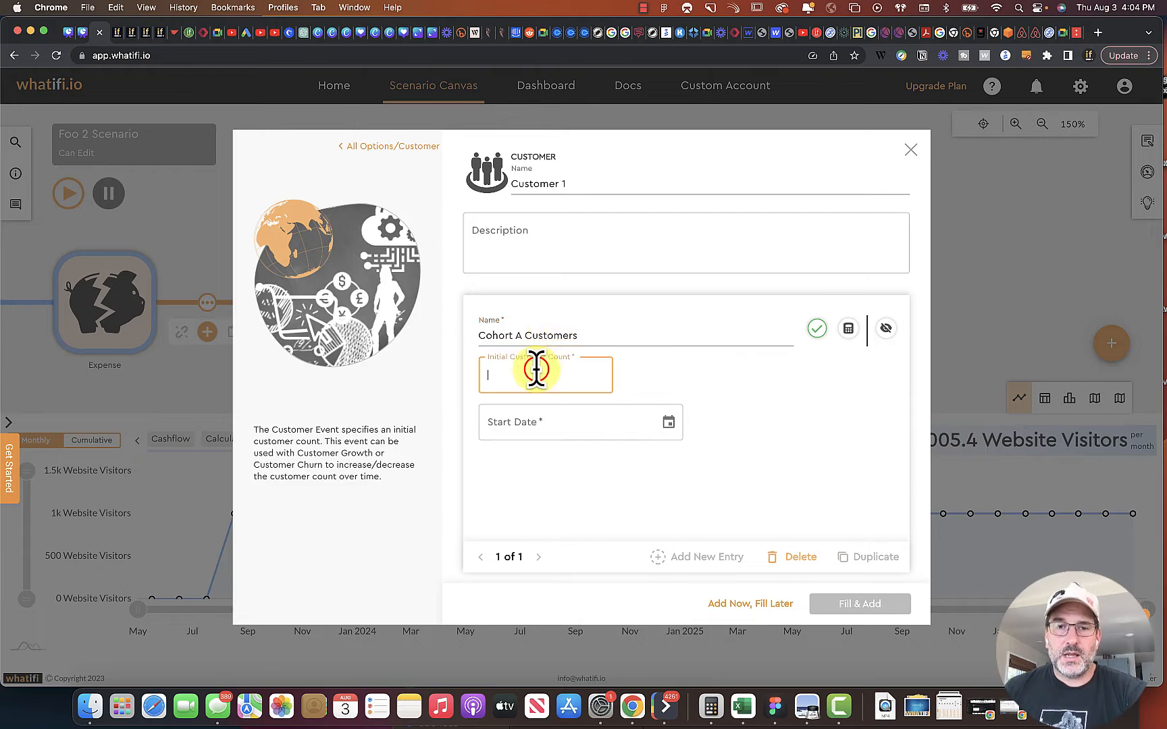
{"action": "left_click", "coordinate": [668, 423]}
{"action": "left_click", "coordinate": [541, 514]}
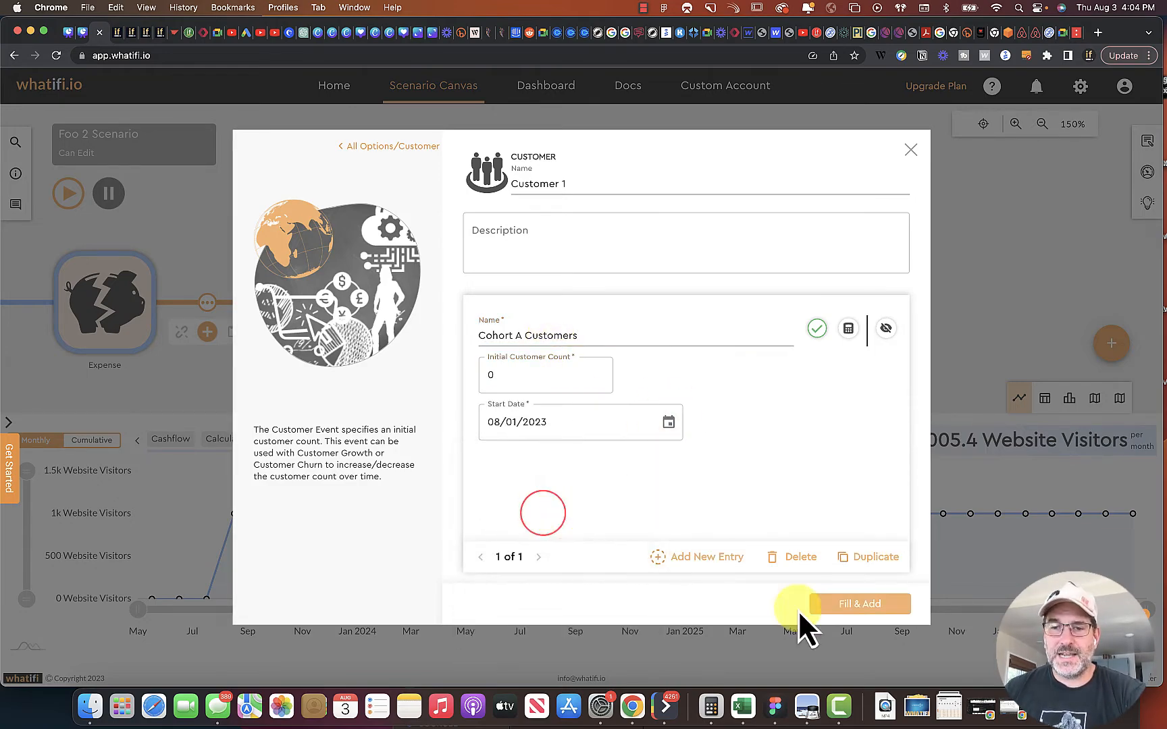
{"action": "left_click", "coordinate": [859, 603]}
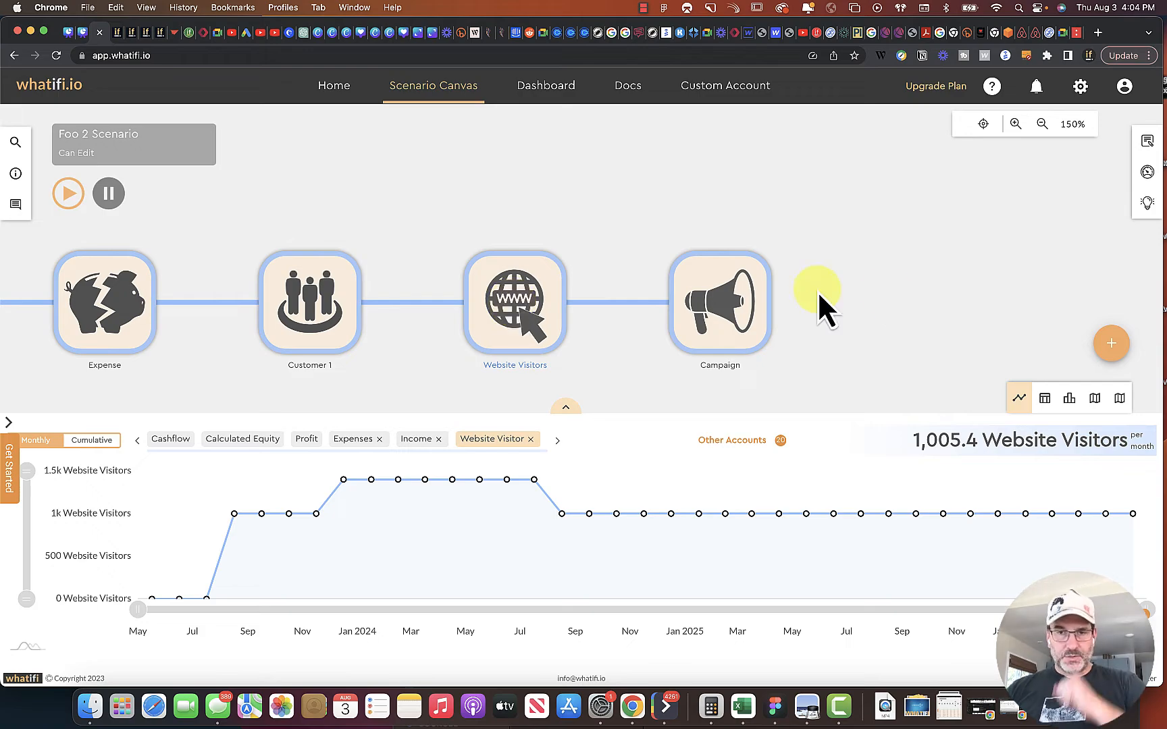
- Start a Customer Transfer event from the SMB Basic Module after the Campaign event, with start date 08/01/2023
{"action": "left_click", "coordinate": [749, 312]}
{"action": "left_click", "coordinate": [775, 301]}
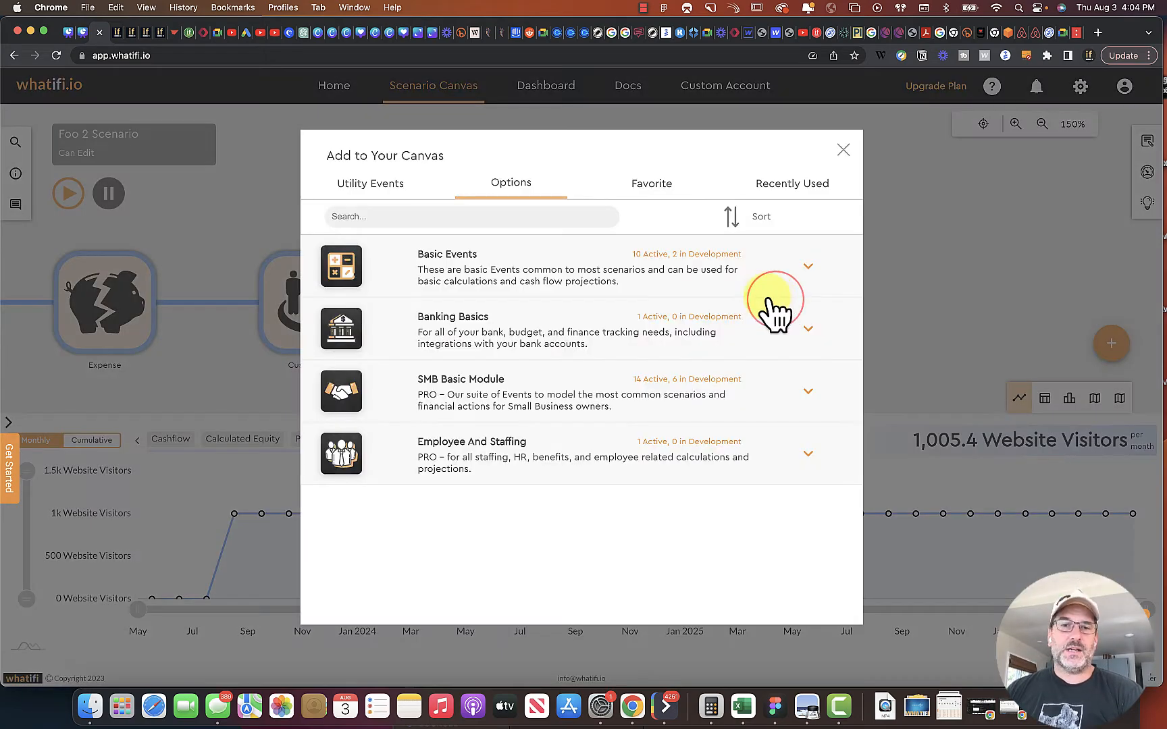
{"action": "left_click", "coordinate": [570, 390]}
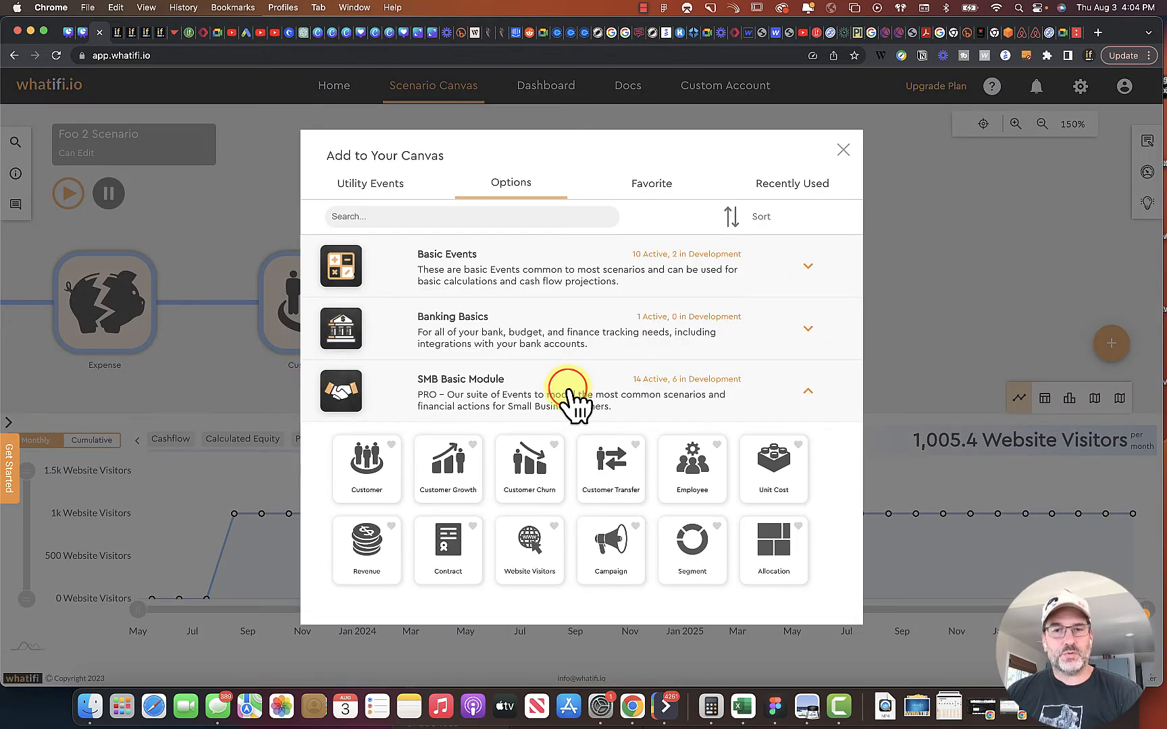
{"action": "left_click", "coordinate": [613, 473]}
{"action": "left_click", "coordinate": [815, 604]}
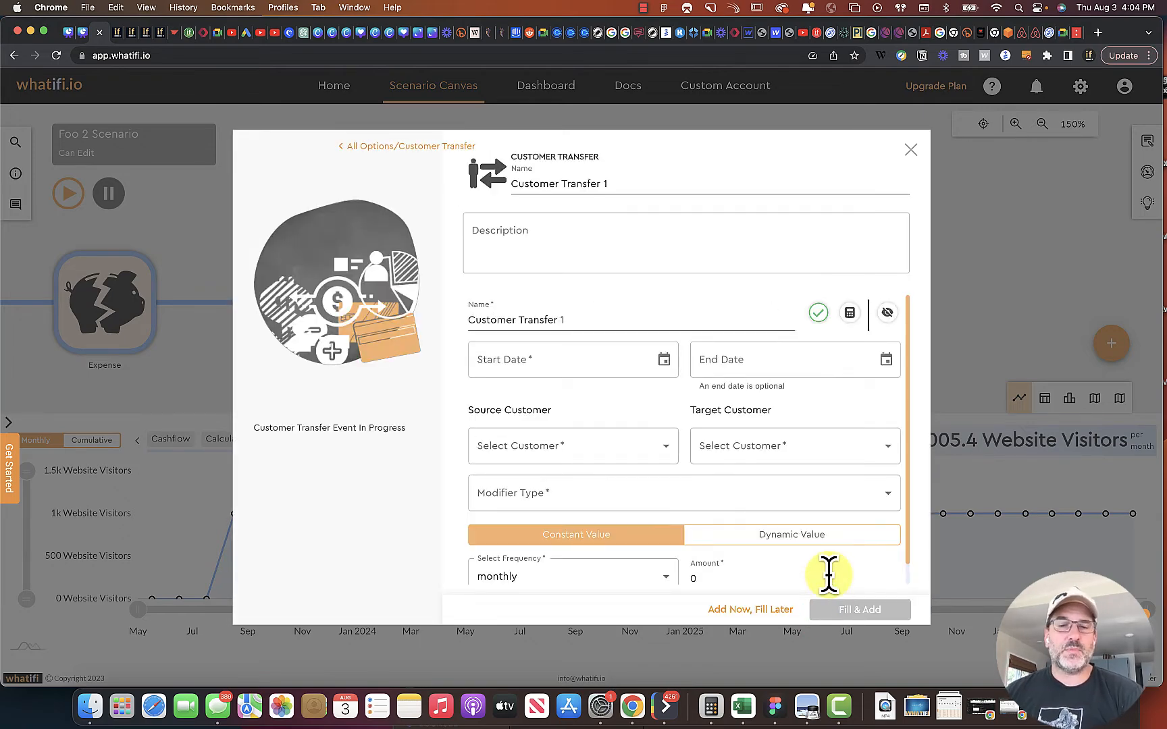
{"action": "left_click", "coordinate": [664, 361]}
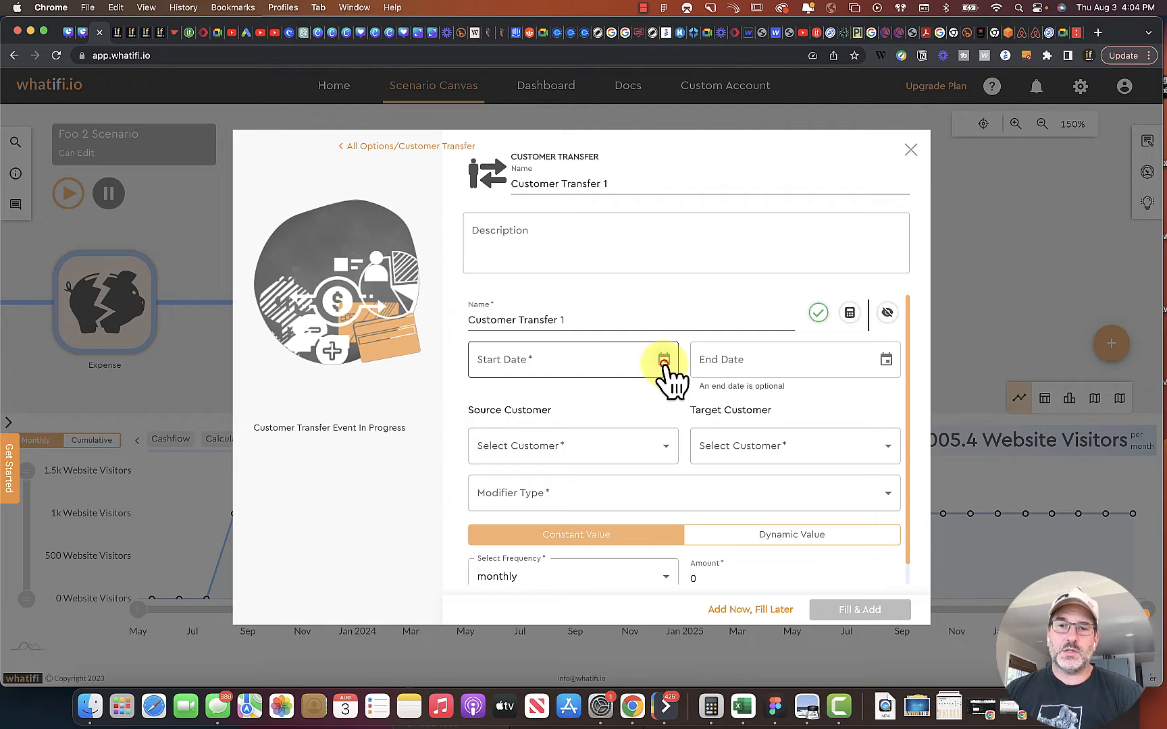
{"action": "left_click", "coordinate": [534, 447]}
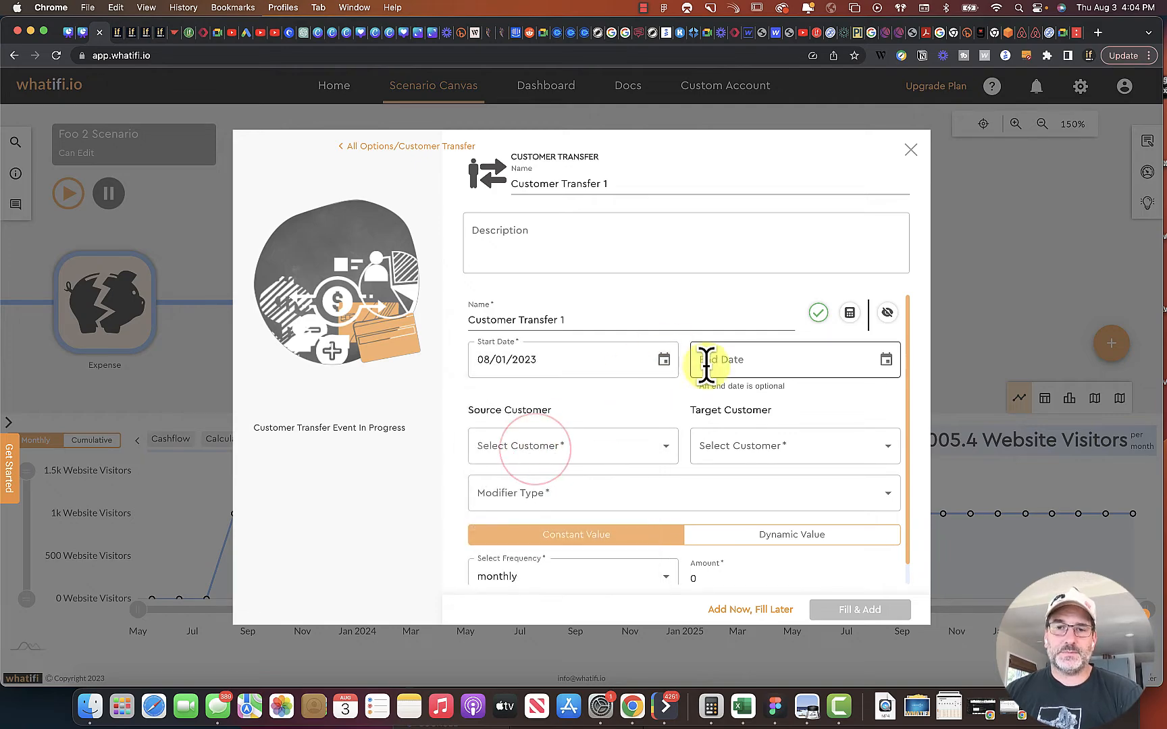
- Set the transfer's source customer to Website Visitors - website and its target customer to Customer 1 - Cohort A Customers
{"action": "left_click", "coordinate": [659, 445]}
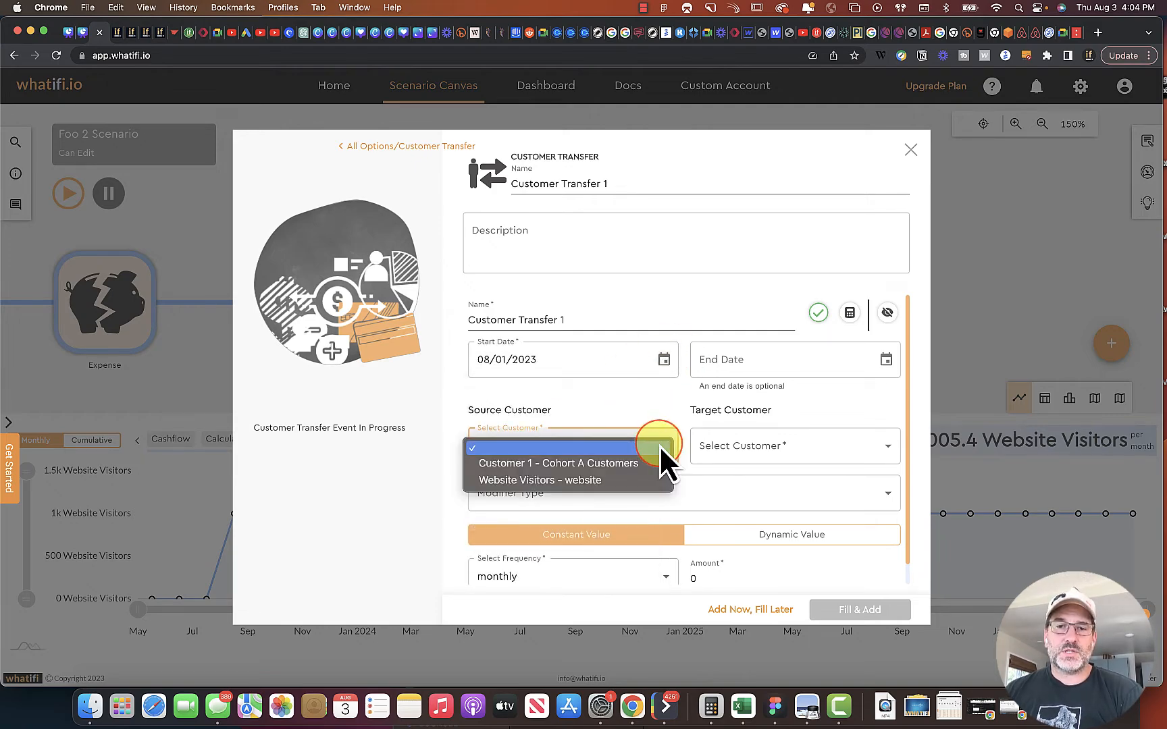
{"action": "left_click", "coordinate": [570, 481]}
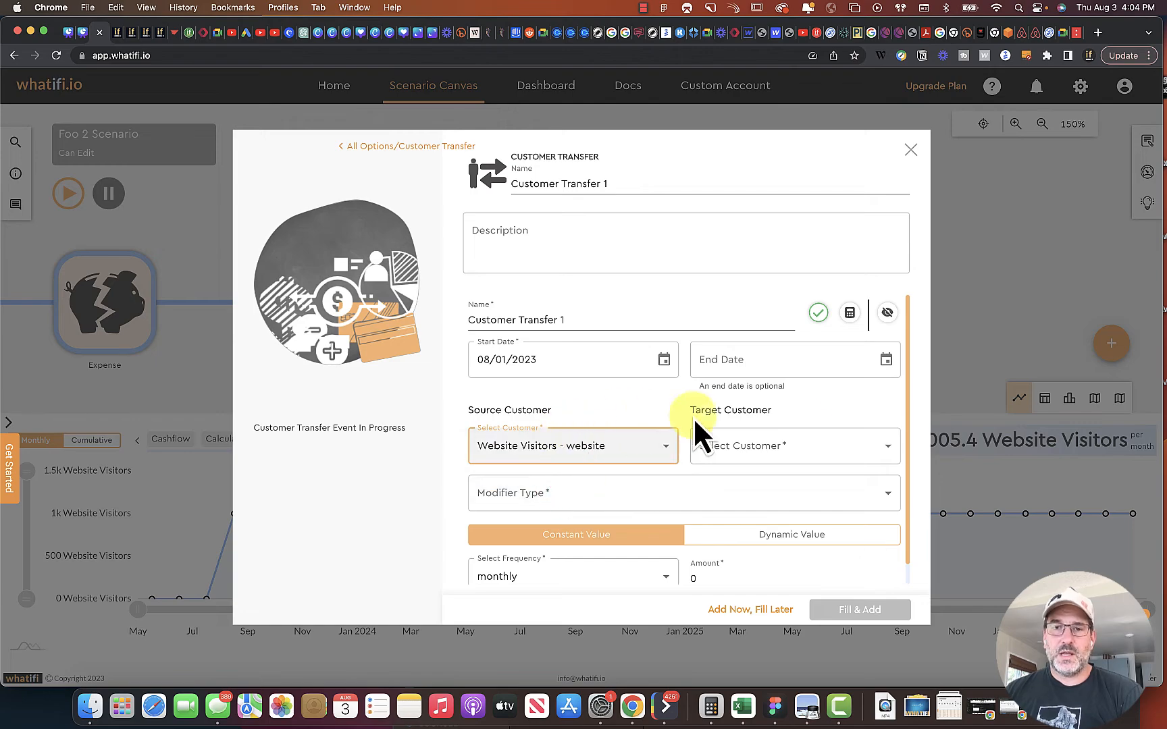
{"action": "left_click", "coordinate": [889, 447]}
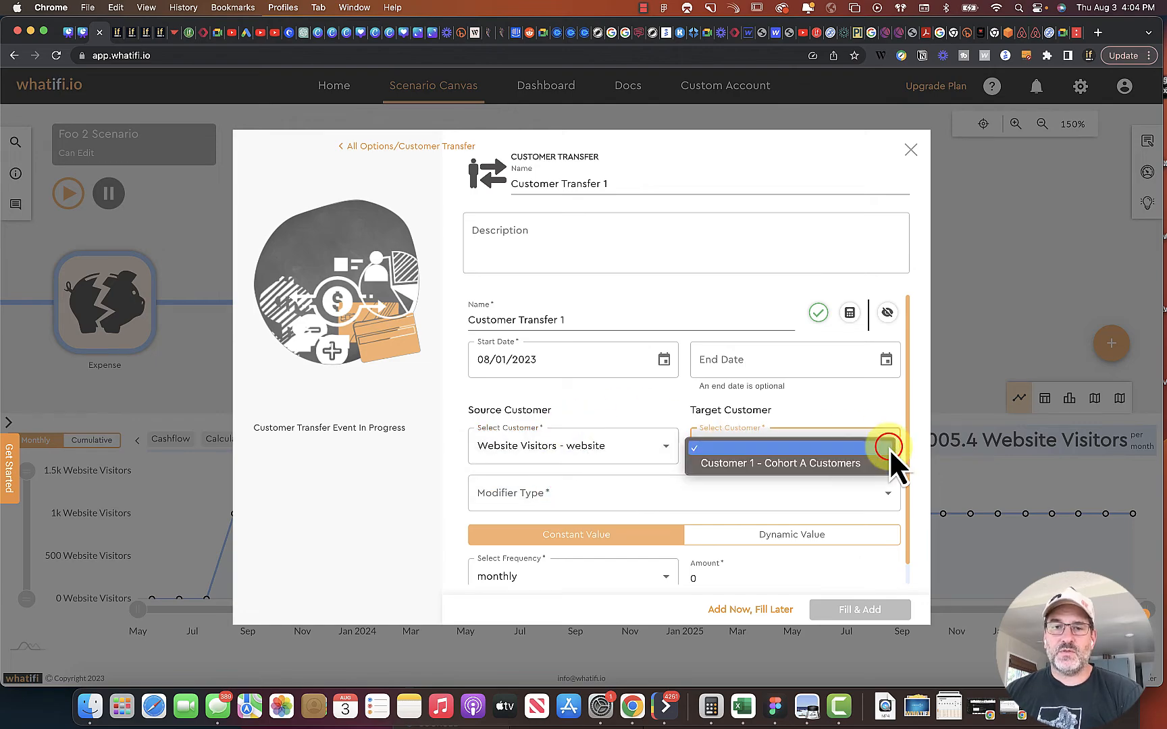
{"action": "left_click", "coordinate": [812, 465]}
- Give the transfer a Percent change modifier with an amount of 35% and add the event to the canvas
{"action": "scroll", "coordinate": [684, 447], "scroll_direction": "down", "scroll_amount": 1}
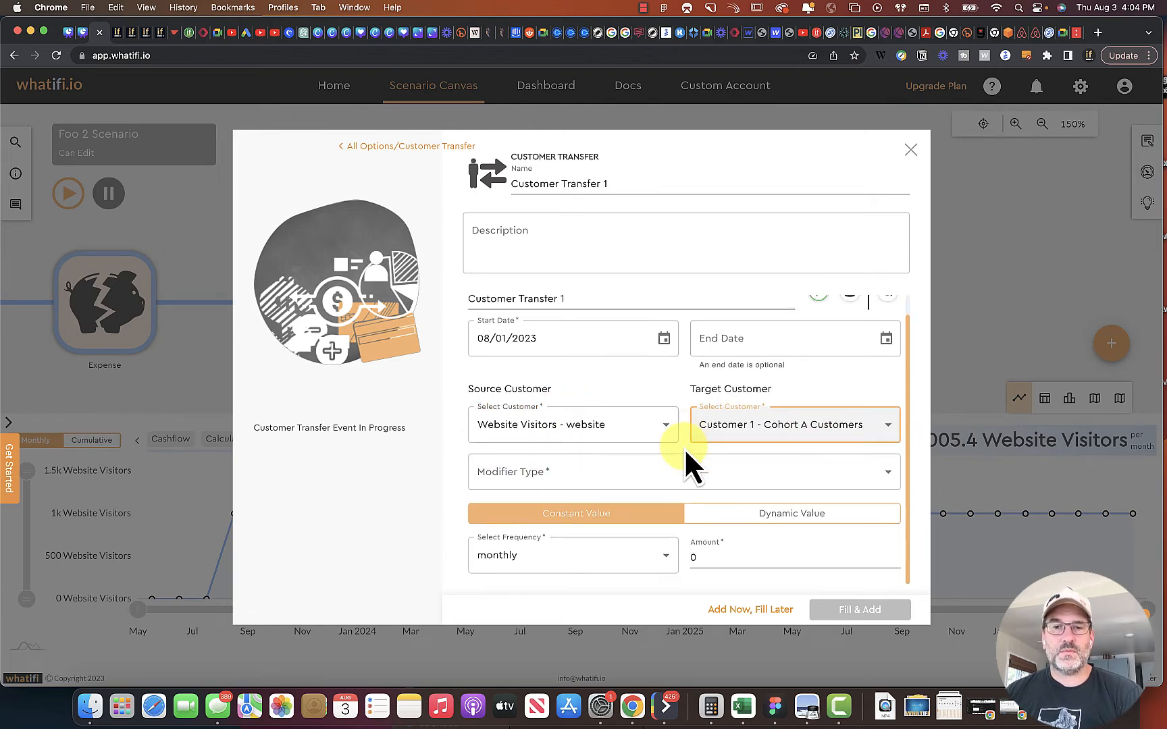
{"action": "left_click", "coordinate": [658, 480]}
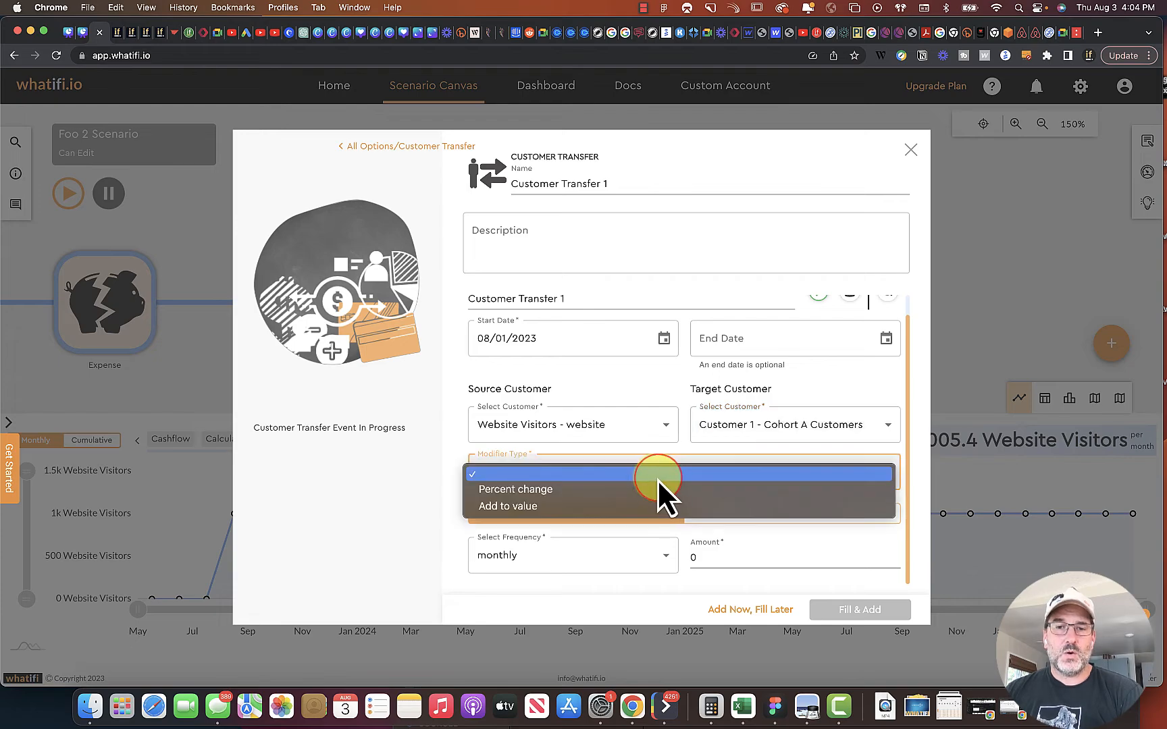
{"action": "left_click", "coordinate": [584, 491]}
{"action": "left_click", "coordinate": [750, 557]}
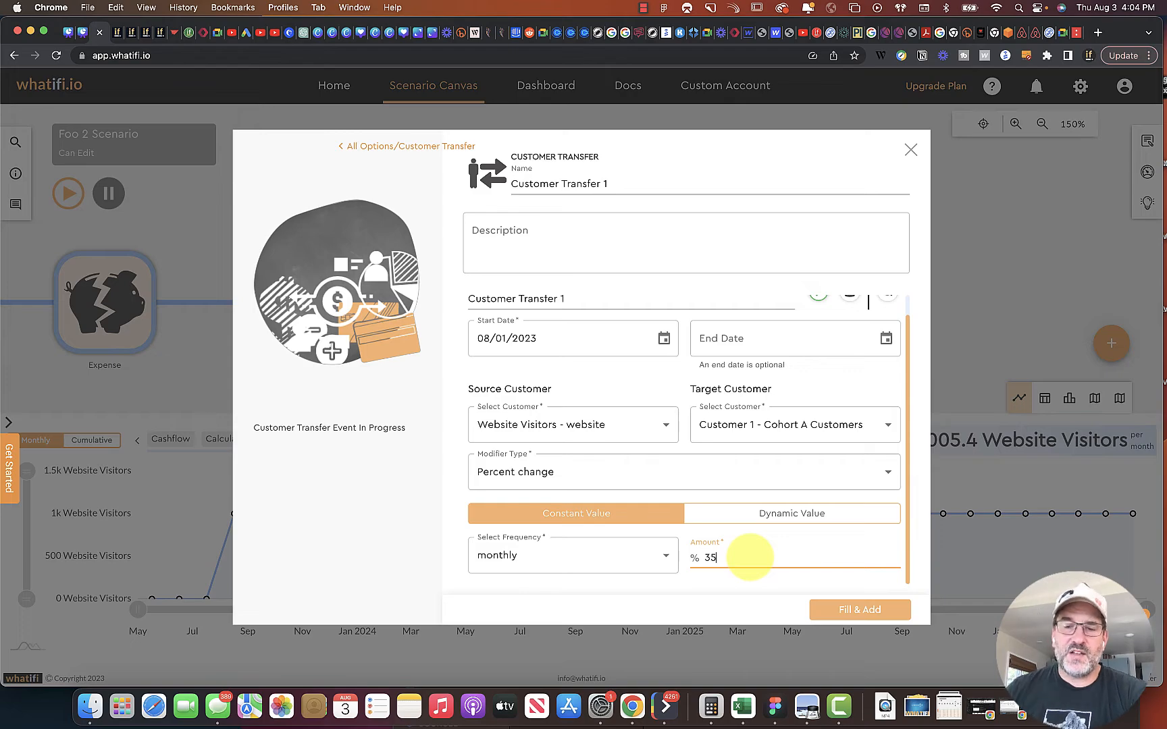
{"action": "left_click", "coordinate": [920, 279]}
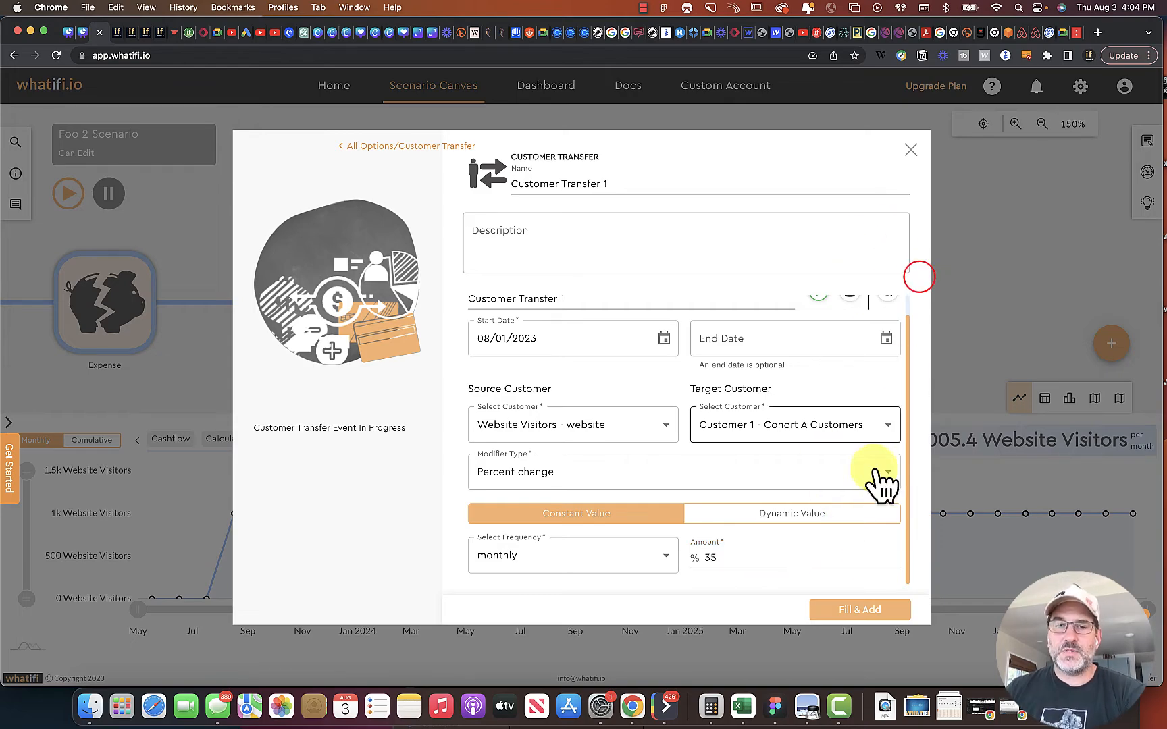
{"action": "left_click", "coordinate": [856, 613]}
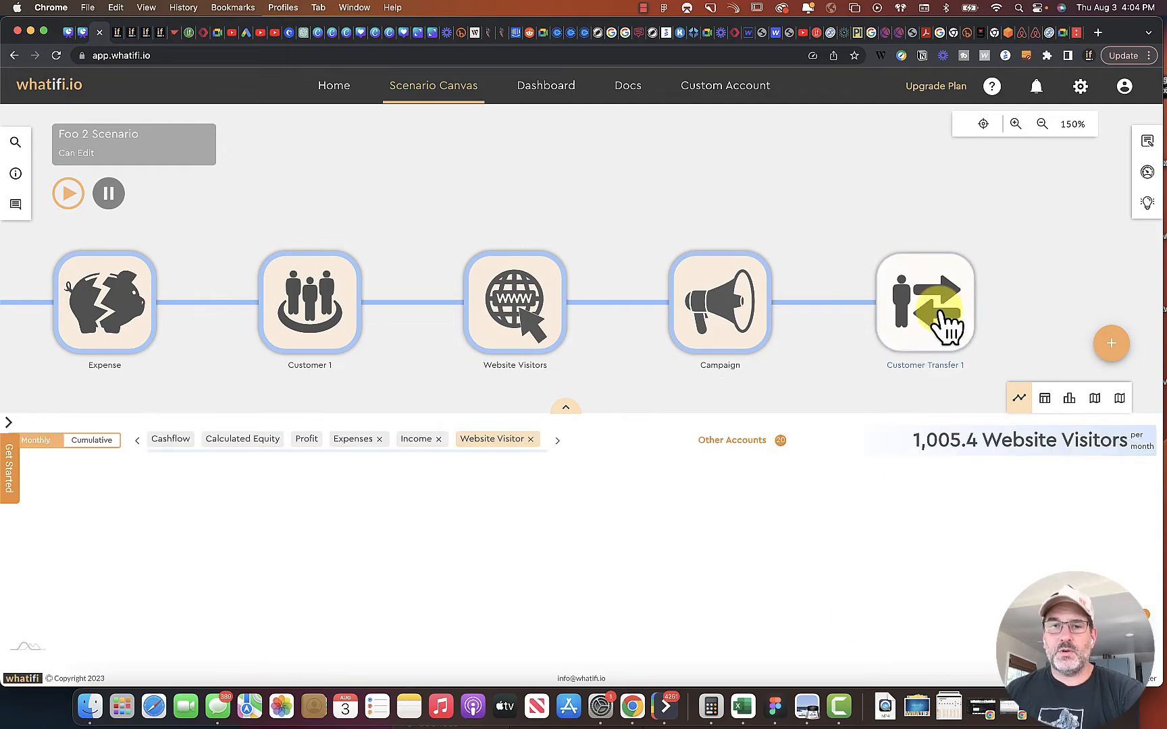
- Add the Customer calculated account to the chartable accounts and chart it
{"action": "left_click", "coordinate": [751, 439]}
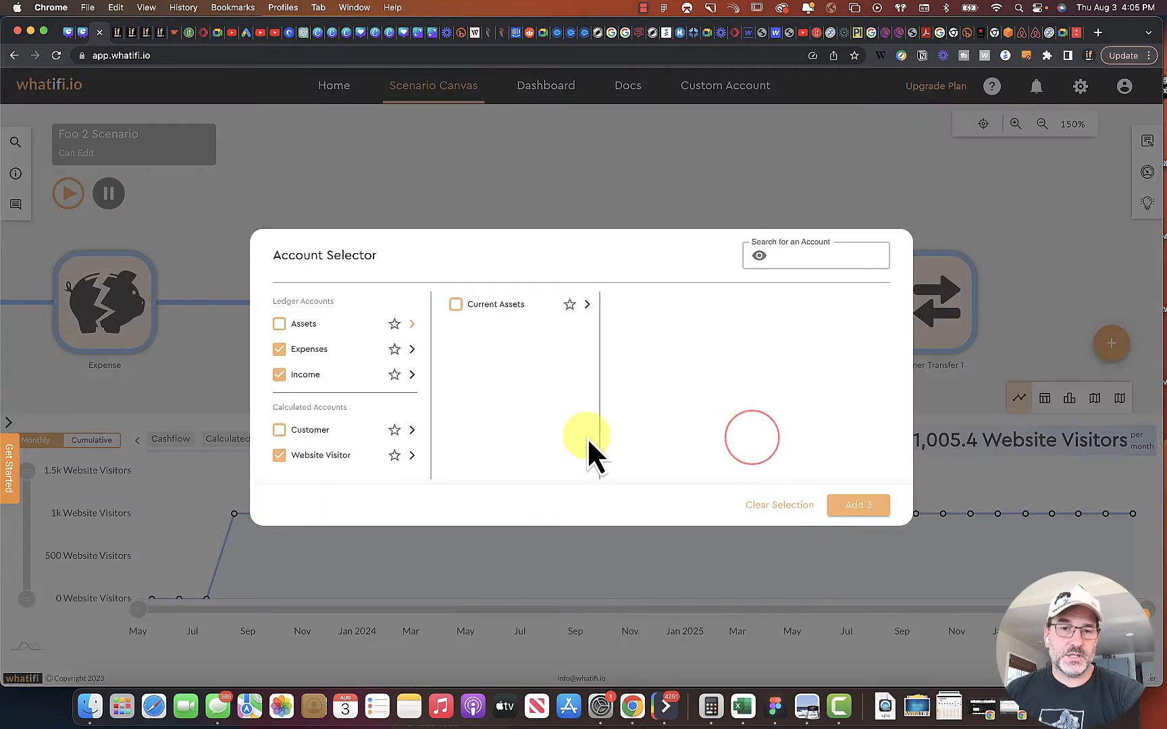
{"action": "left_click", "coordinate": [278, 429]}
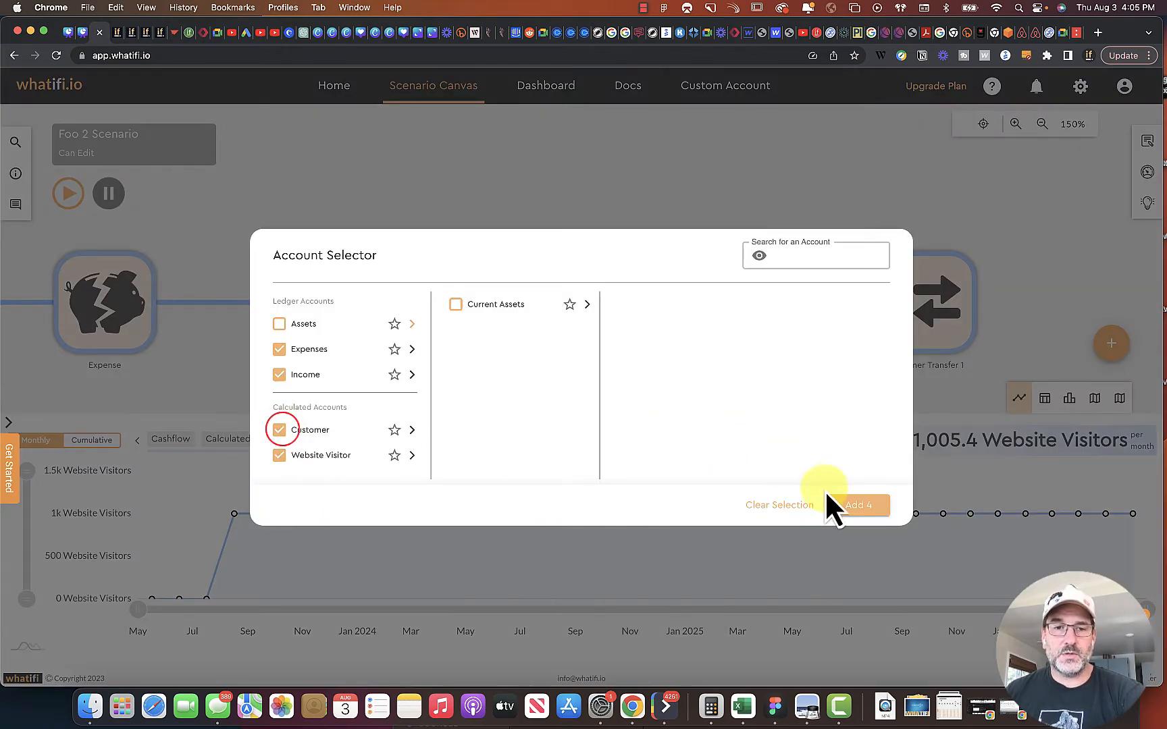
{"action": "left_click", "coordinate": [867, 506]}
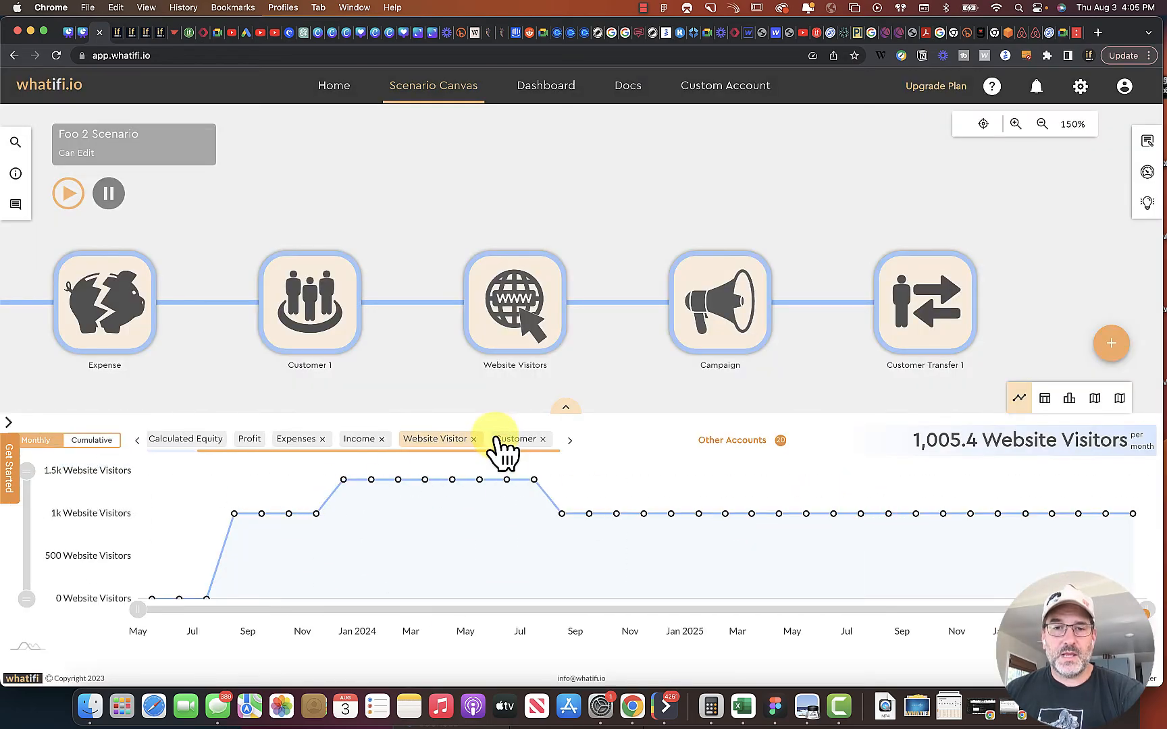
{"action": "left_click", "coordinate": [519, 442]}
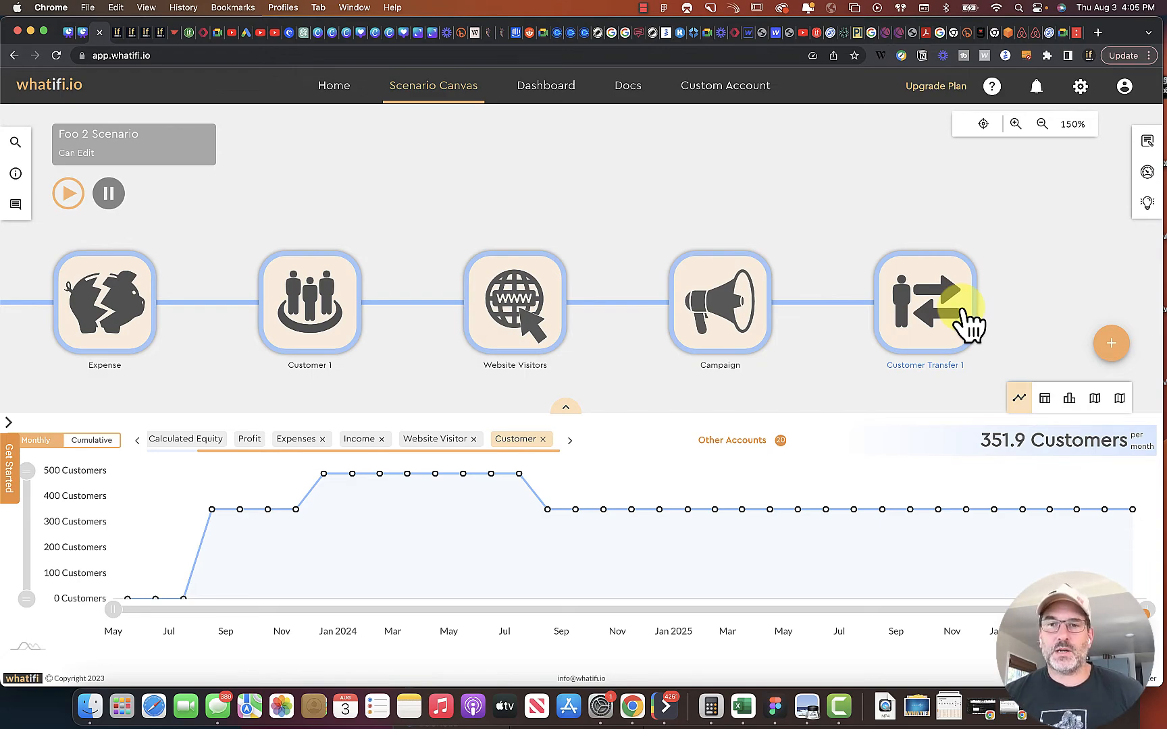
- Fit the whole scenario on the canvas and check its threads in the Decision Engine
{"action": "left_click_drag", "start_coordinate": [337, 218], "coordinate": [499, 230]}
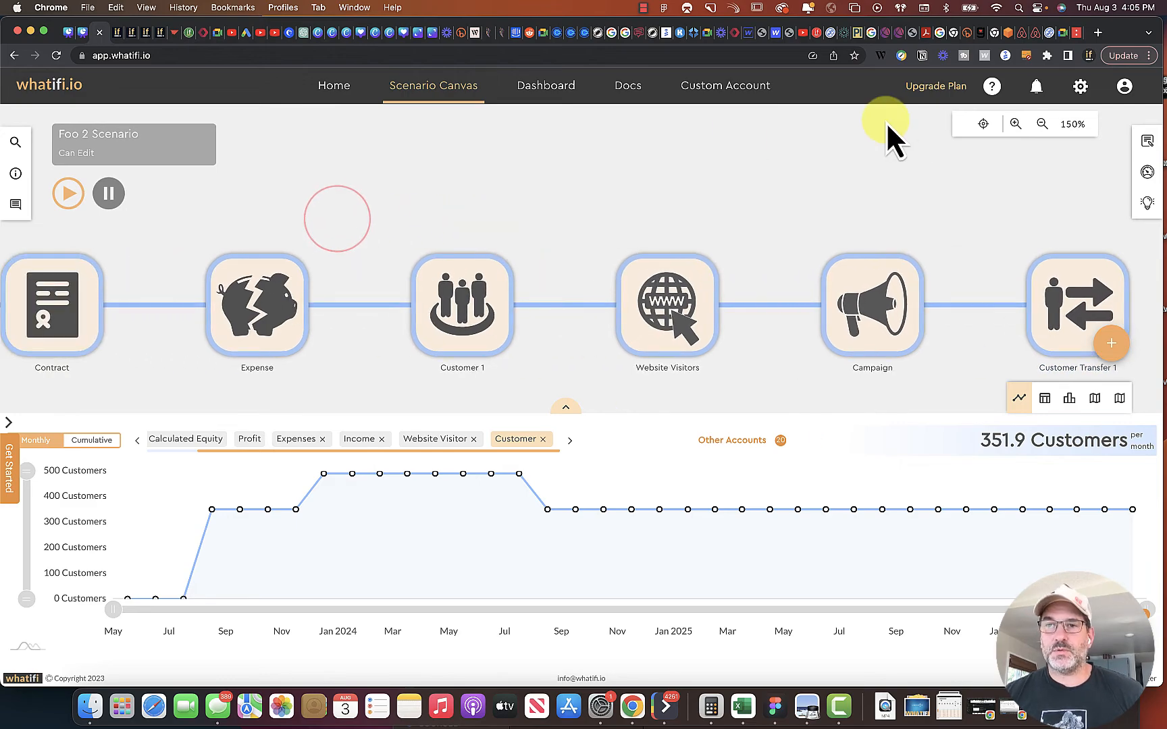
{"action": "left_click", "coordinate": [979, 124]}
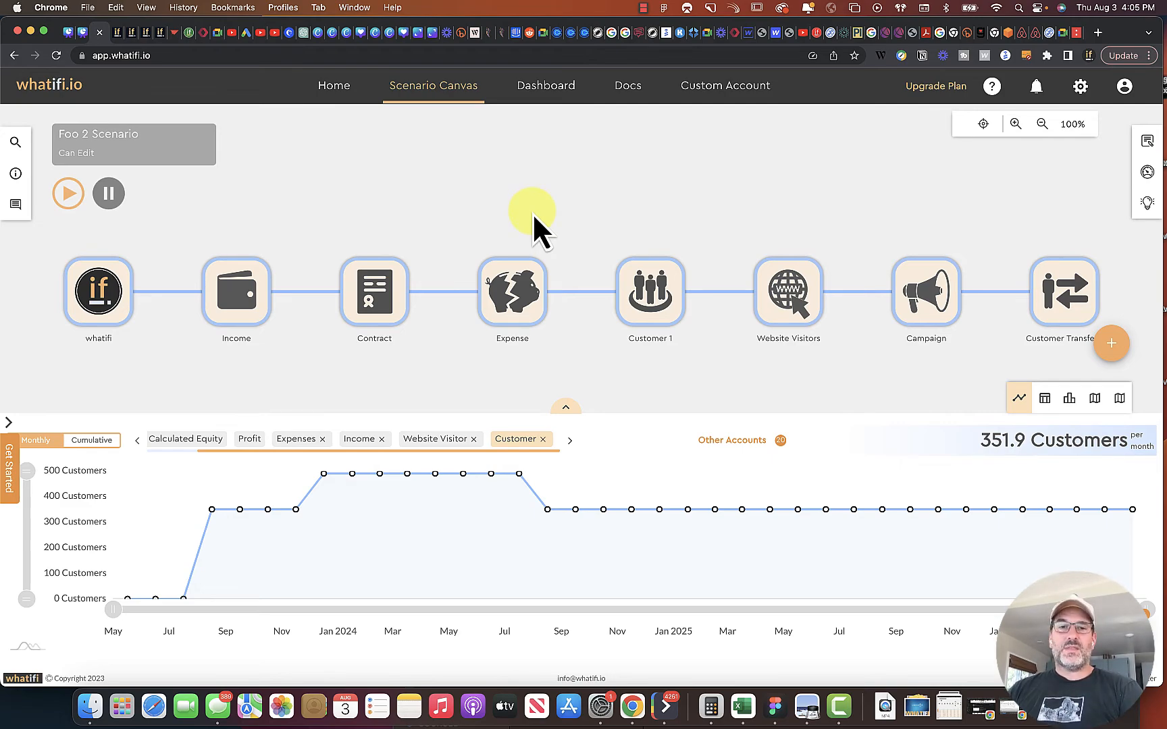
{"action": "left_click", "coordinate": [1146, 171]}
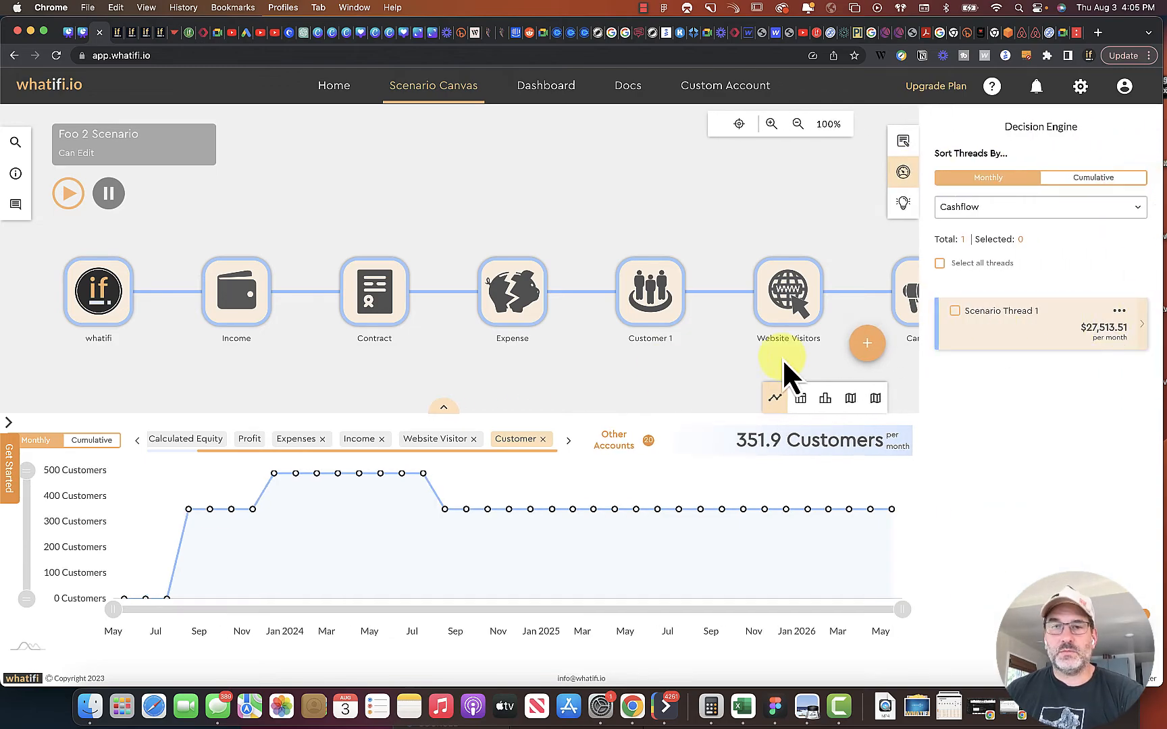
{"action": "left_click_drag", "start_coordinate": [625, 215], "coordinate": [607, 215]}
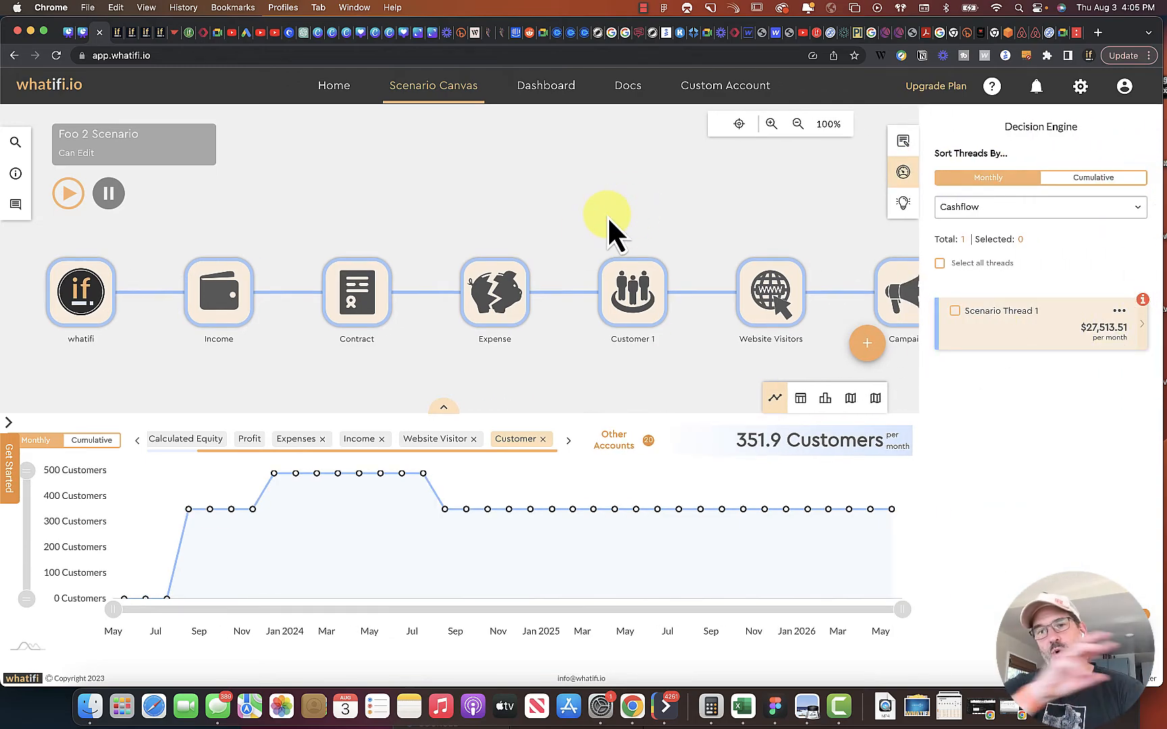
{"action": "left_click", "coordinate": [903, 173]}
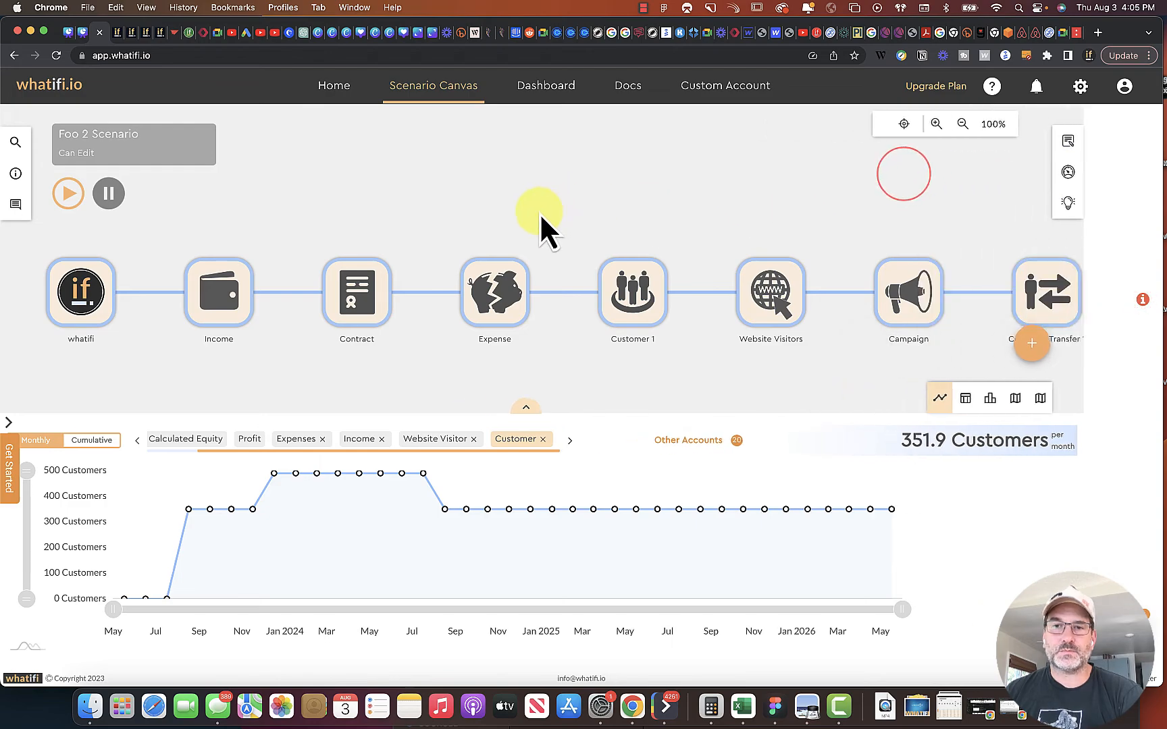
{"action": "left_click_drag", "start_coordinate": [542, 210], "coordinate": [567, 181]}
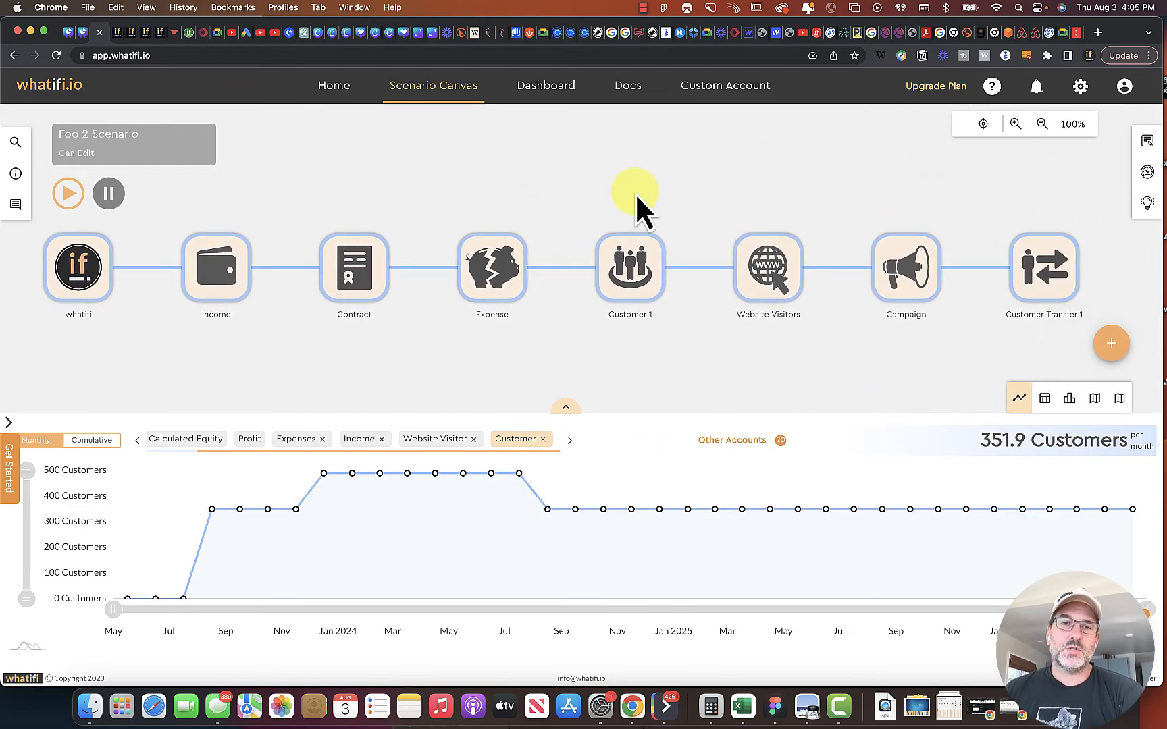
- Insert a Decision utility event between the Contract and Expense events
{"action": "left_click", "coordinate": [467, 245]}
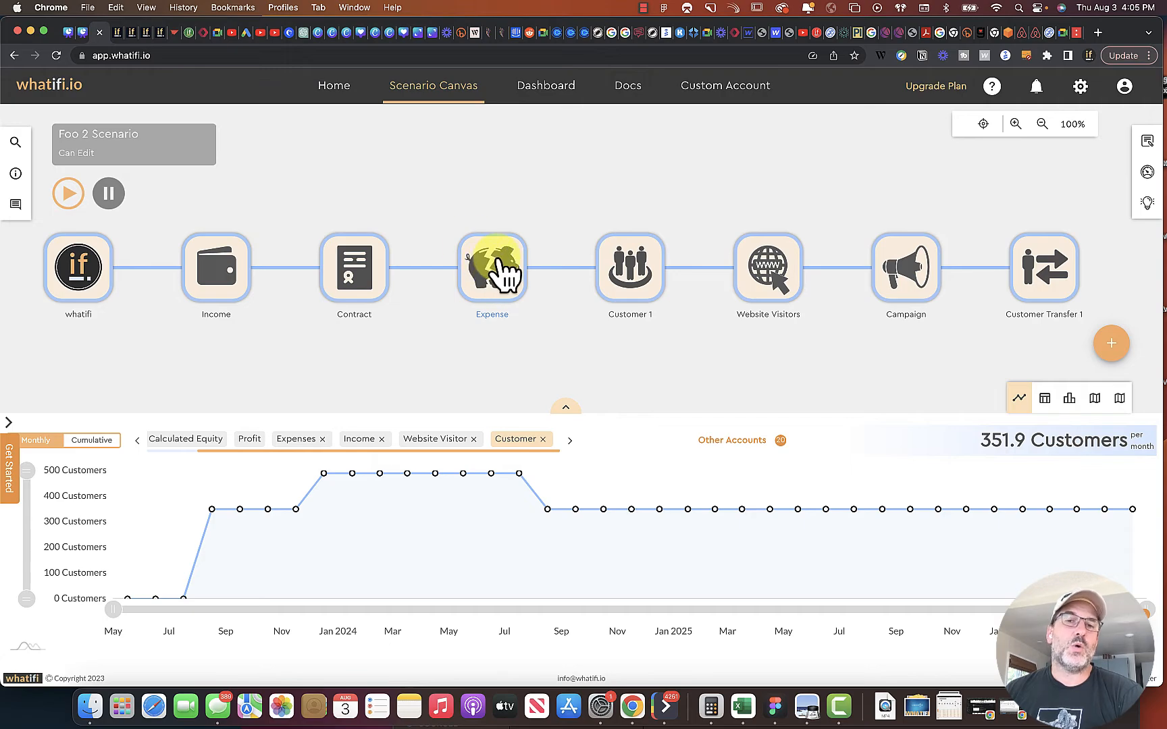
{"action": "left_click", "coordinate": [424, 269]}
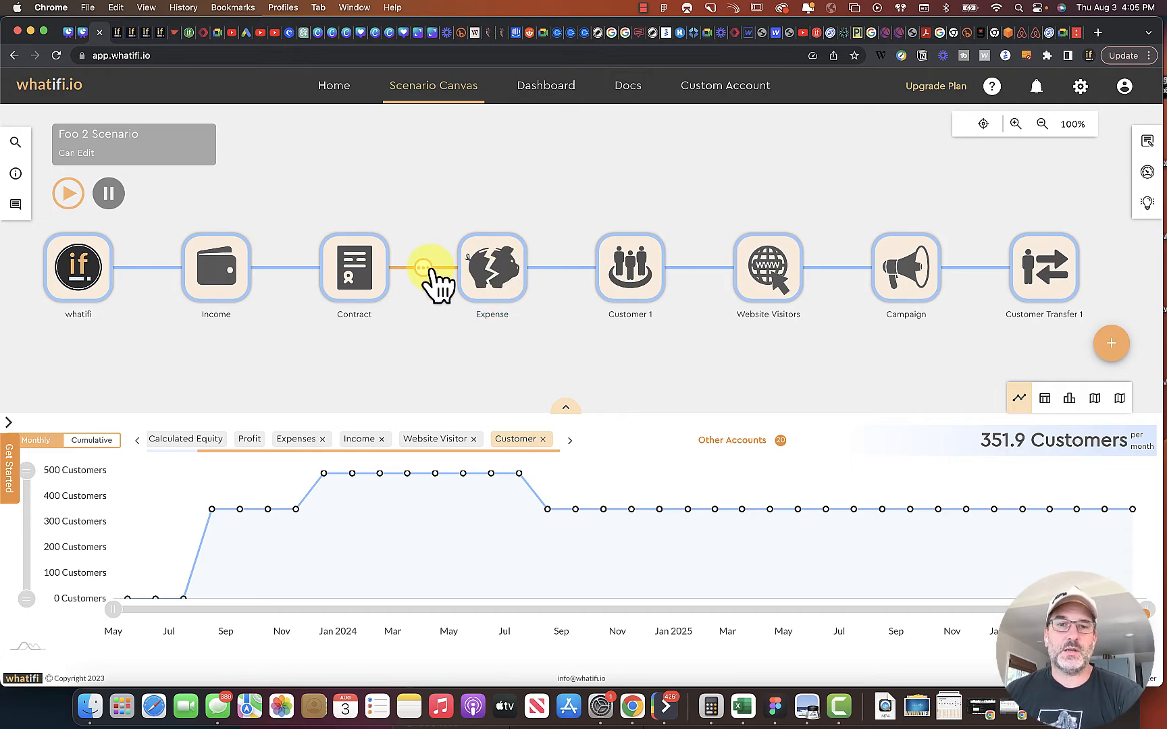
{"action": "left_click", "coordinate": [428, 308]}
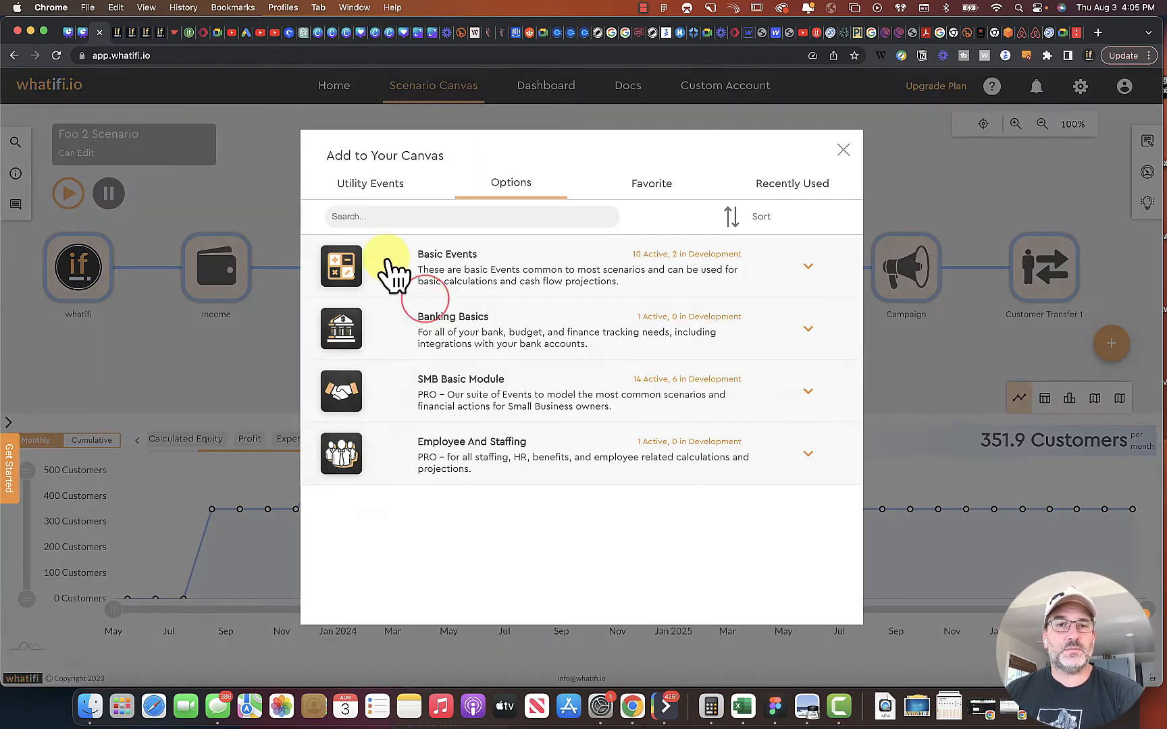
{"action": "left_click", "coordinate": [381, 193]}
{"action": "left_click", "coordinate": [447, 254]}
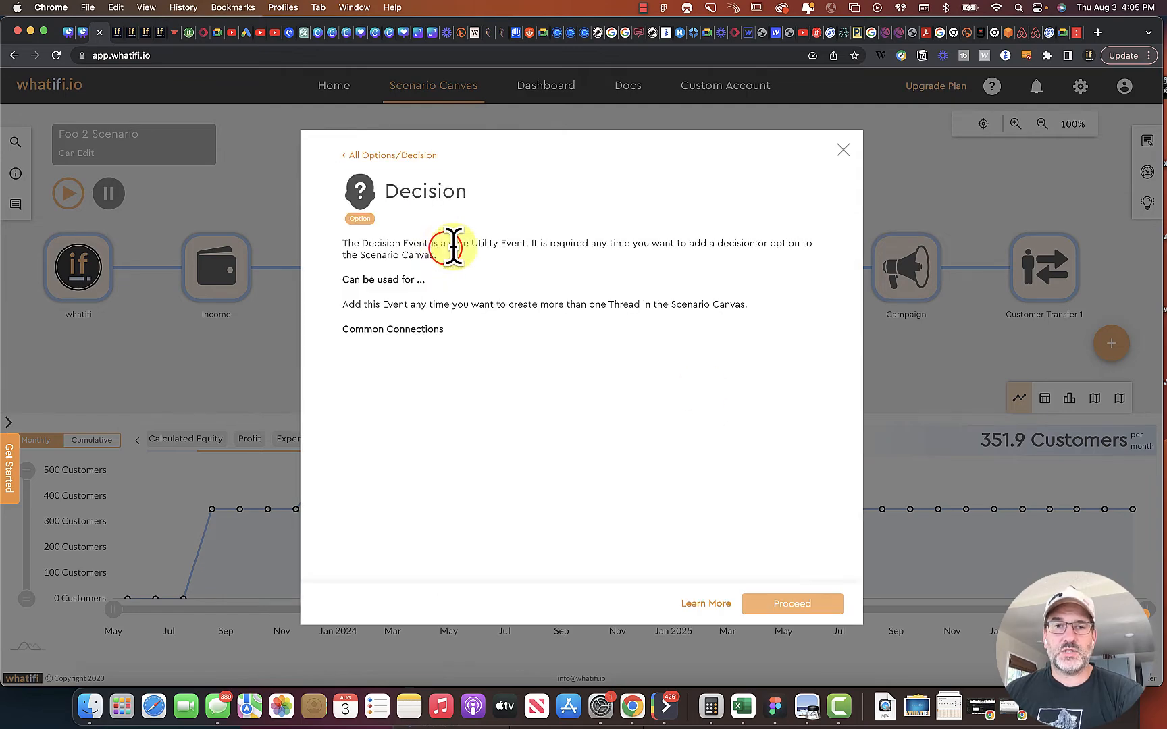
{"action": "left_click", "coordinate": [816, 607]}
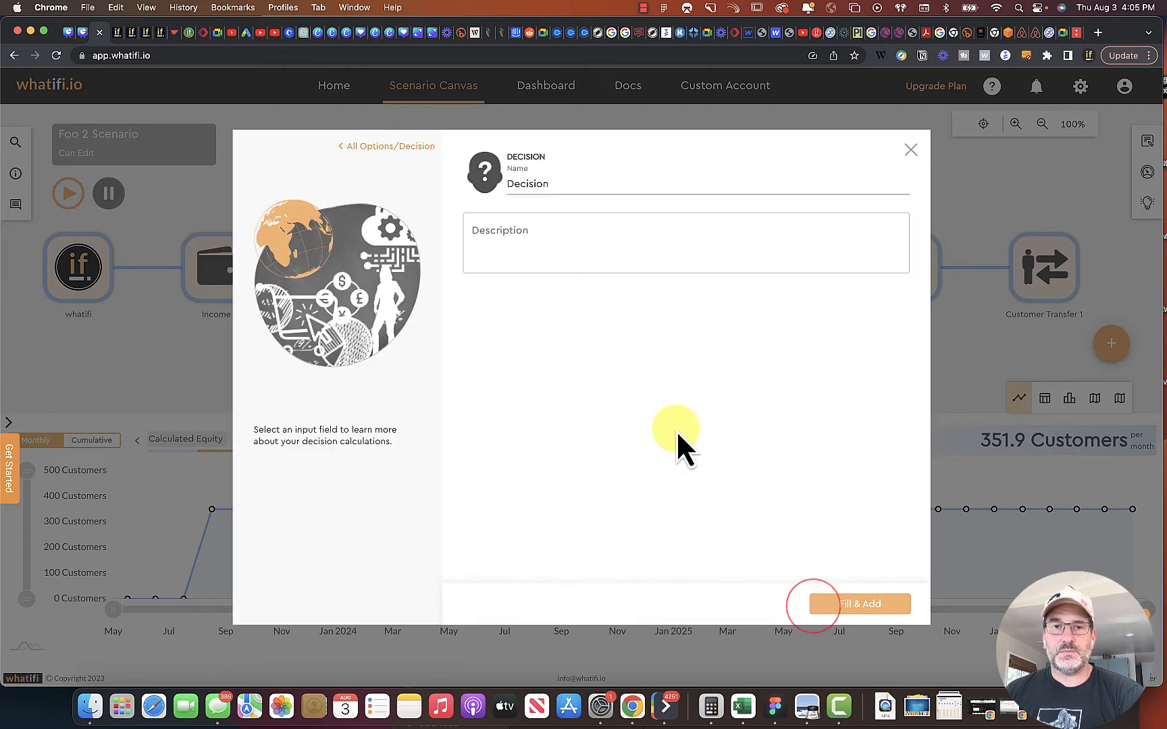
{"action": "left_click", "coordinate": [841, 600]}
- Branch a Null utility event off the Decision event that follows Contract and add it to the canvas
{"action": "left_click_drag", "start_coordinate": [573, 324], "coordinate": [519, 297]}
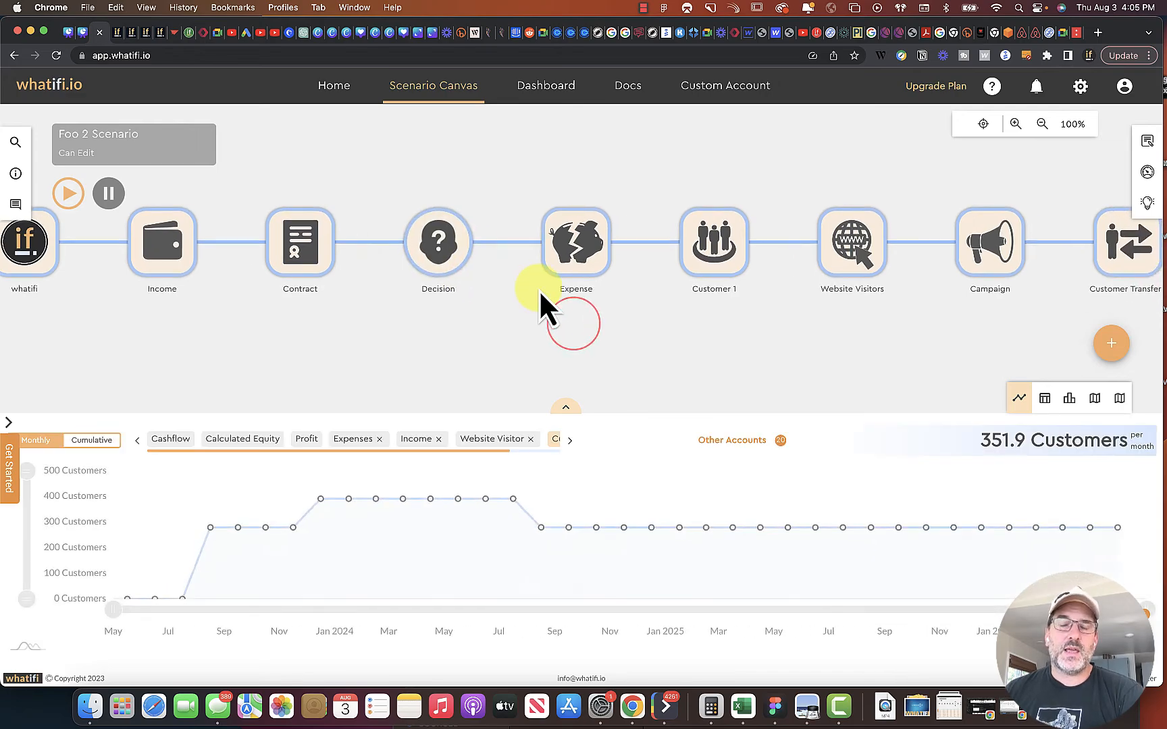
{"action": "left_click", "coordinate": [451, 241]}
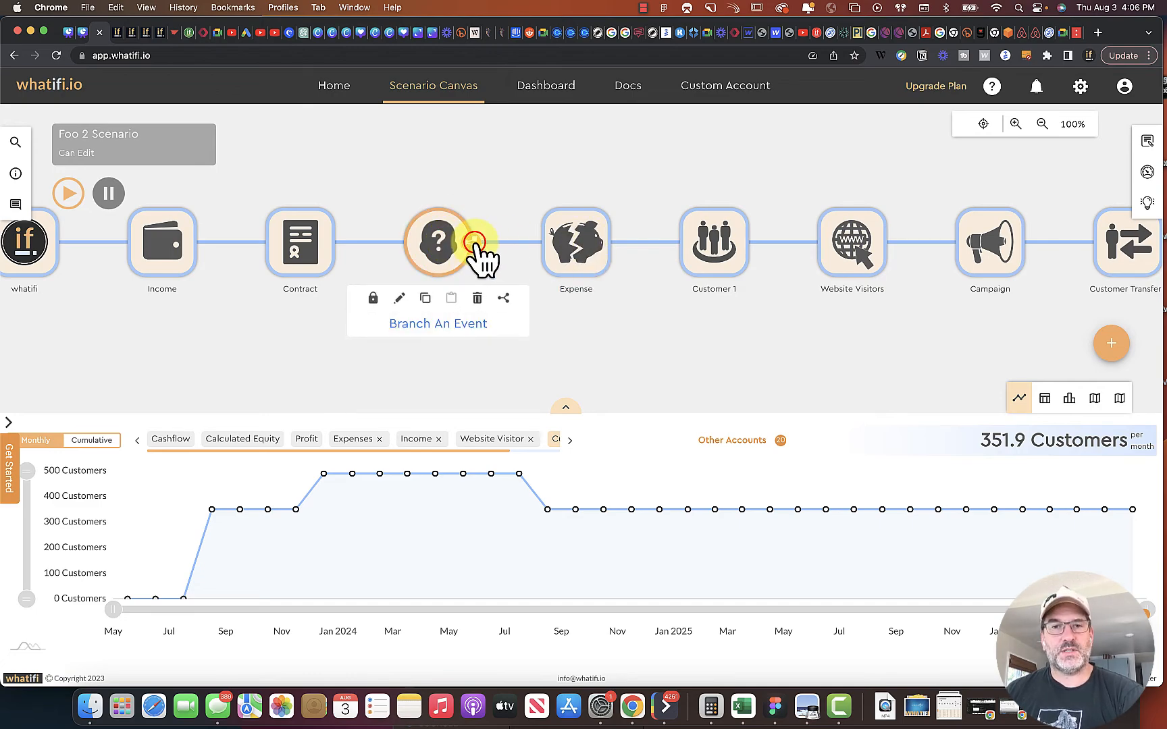
{"action": "left_click", "coordinate": [475, 242]}
{"action": "left_click", "coordinate": [391, 185]}
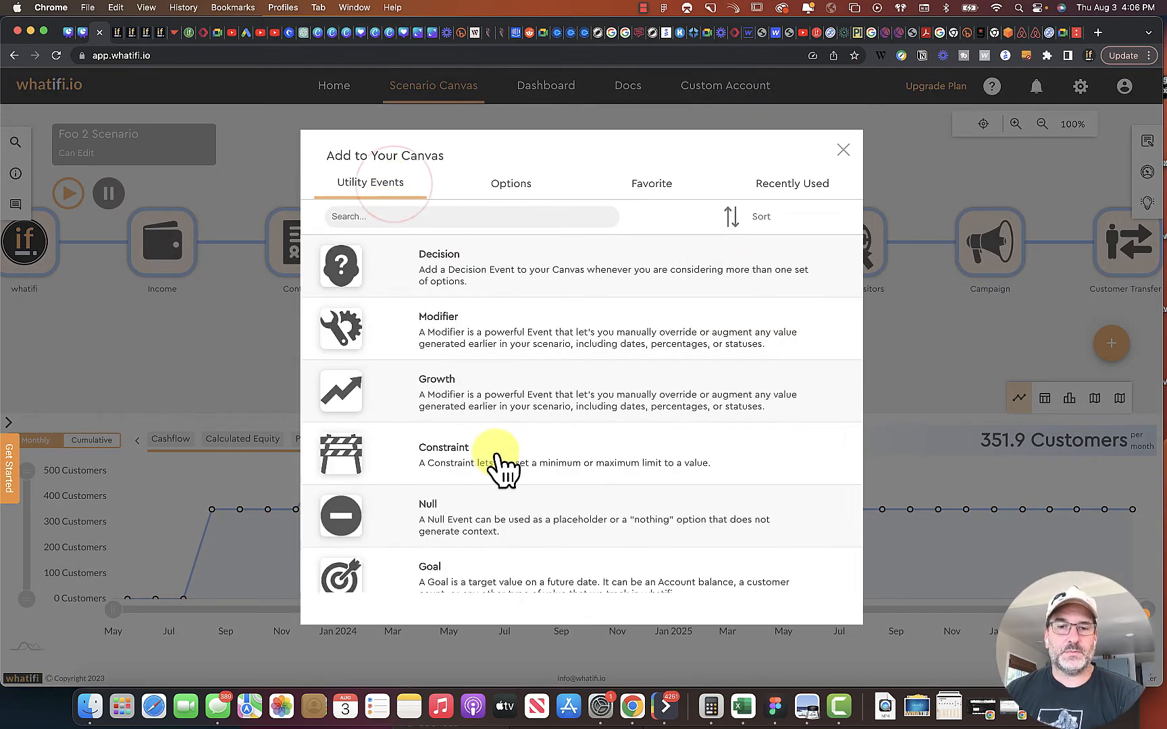
{"action": "left_click", "coordinate": [465, 508]}
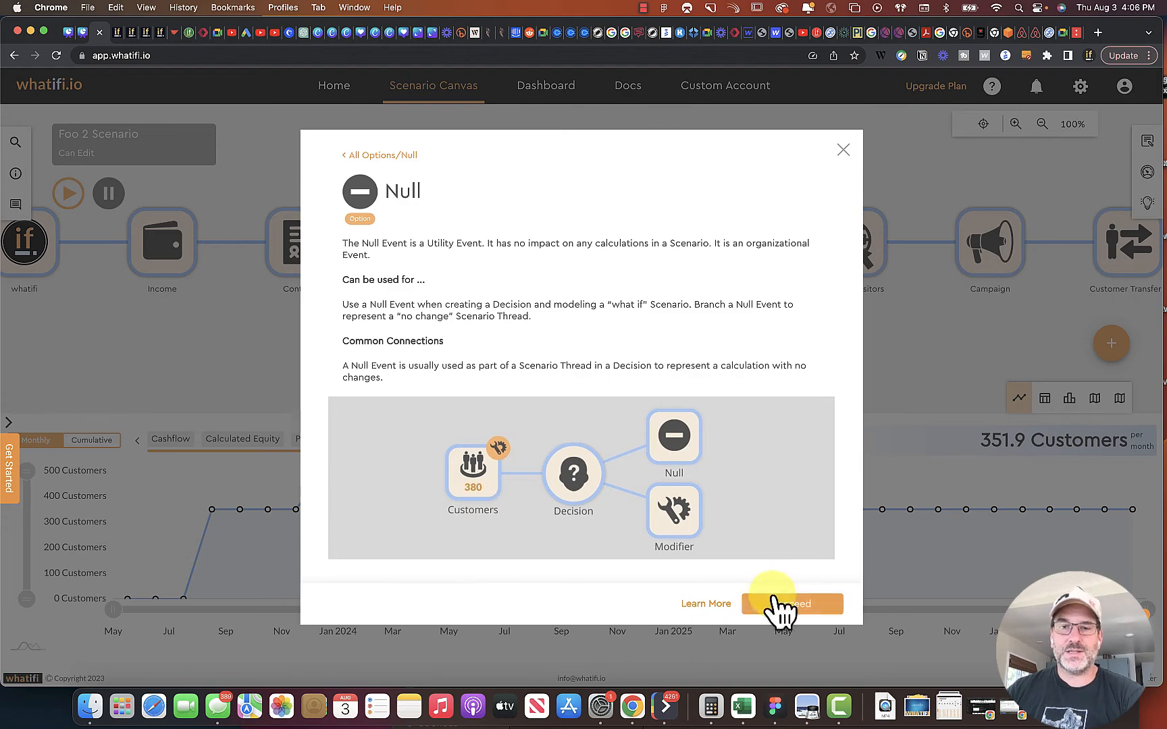
{"action": "left_click", "coordinate": [807, 604]}
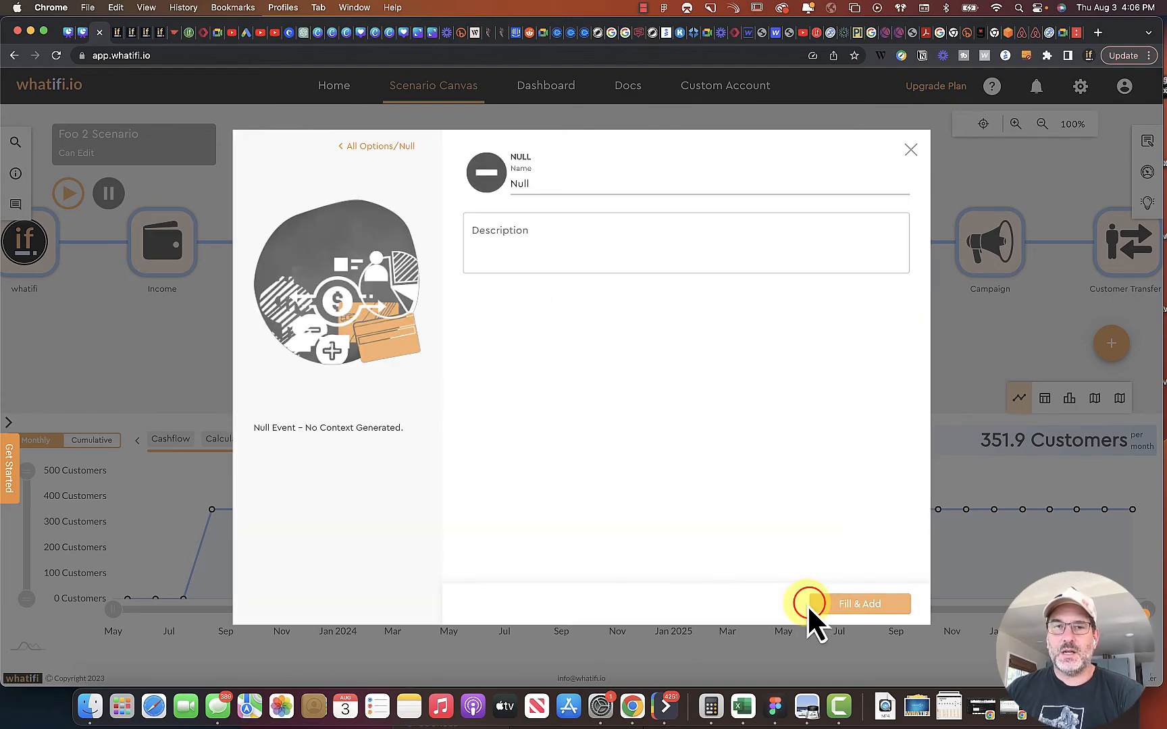
{"action": "left_click", "coordinate": [859, 604]}
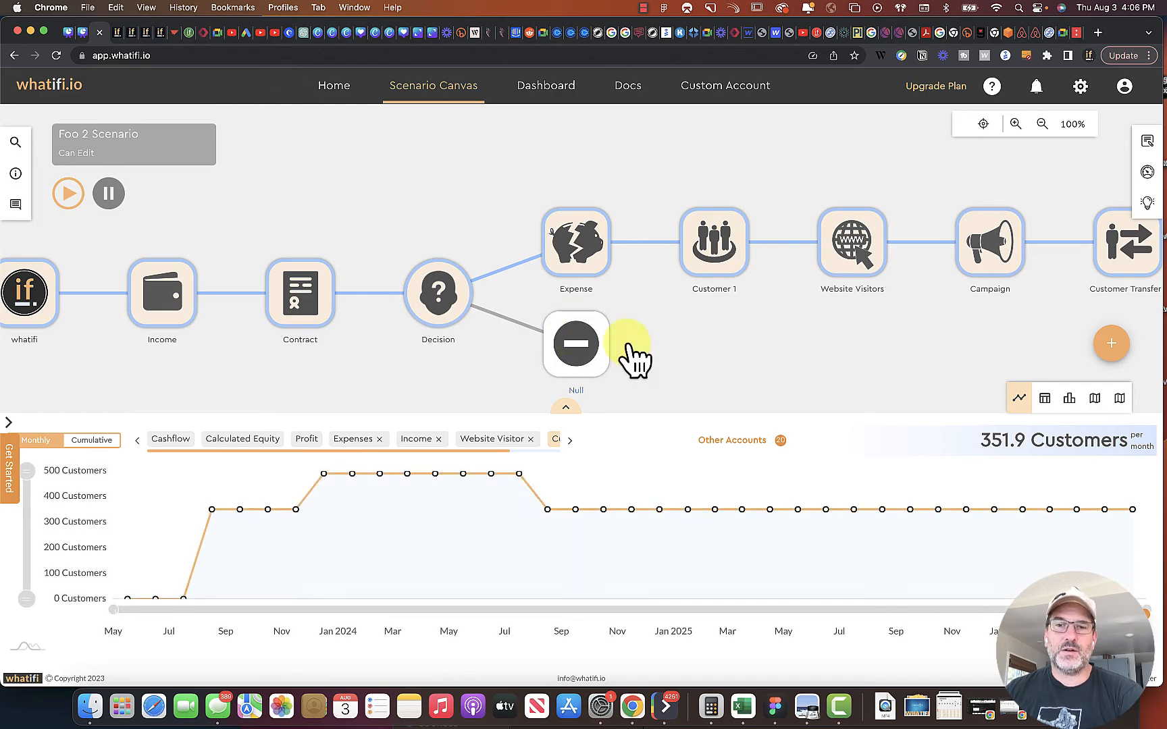
- Connect the Null event to the Customer 1 event so its branch rejoins the main thread
{"action": "left_click_drag", "start_coordinate": [721, 342], "coordinate": [540, 365]}
{"action": "left_click", "coordinate": [519, 350]}
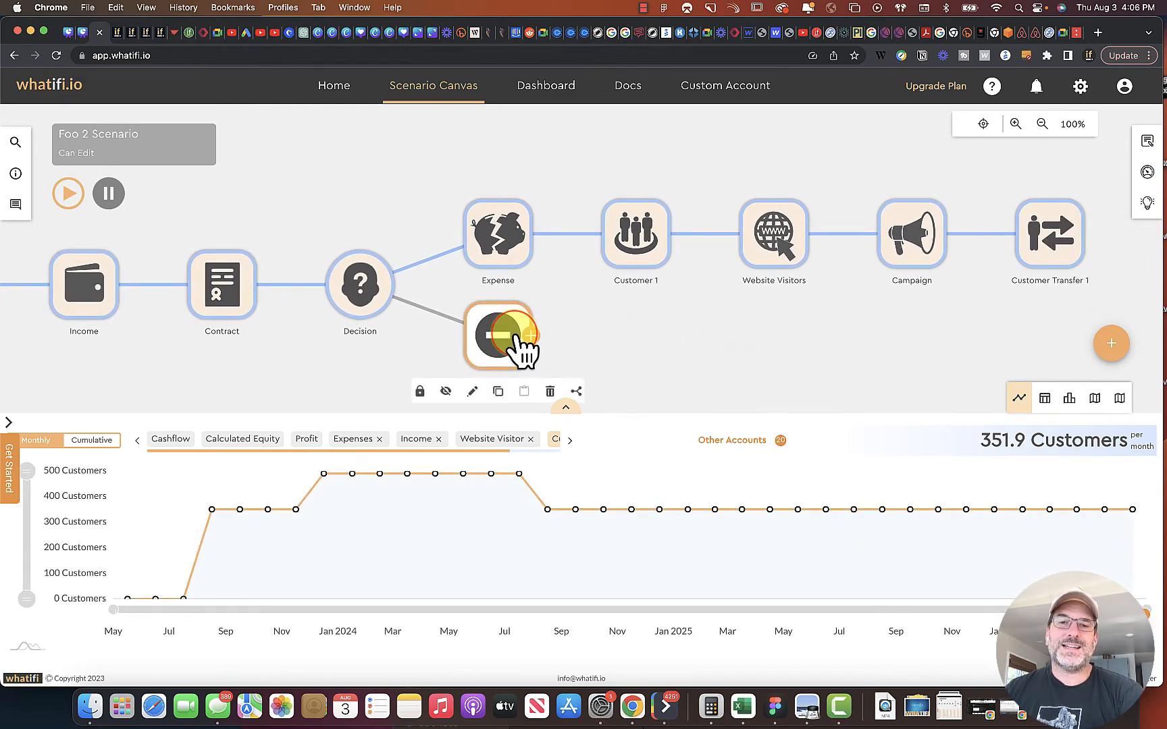
{"action": "left_click", "coordinate": [578, 390]}
{"action": "left_click", "coordinate": [636, 247]}
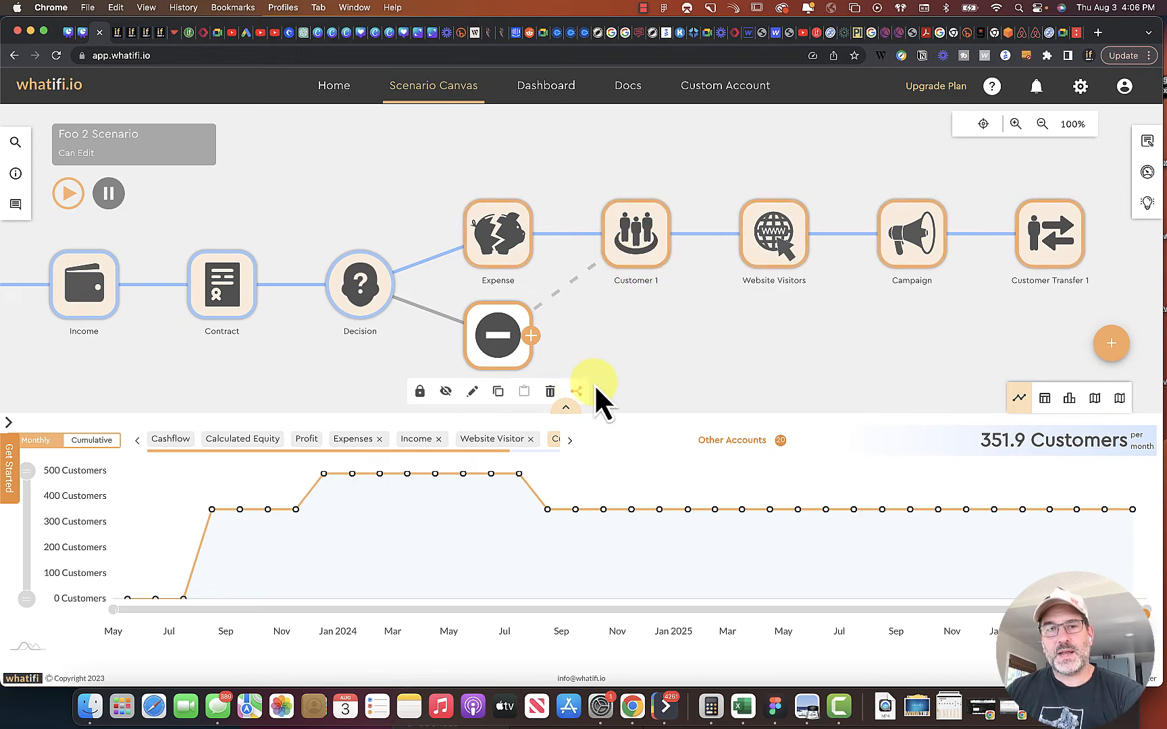
{"action": "left_click", "coordinate": [578, 391]}
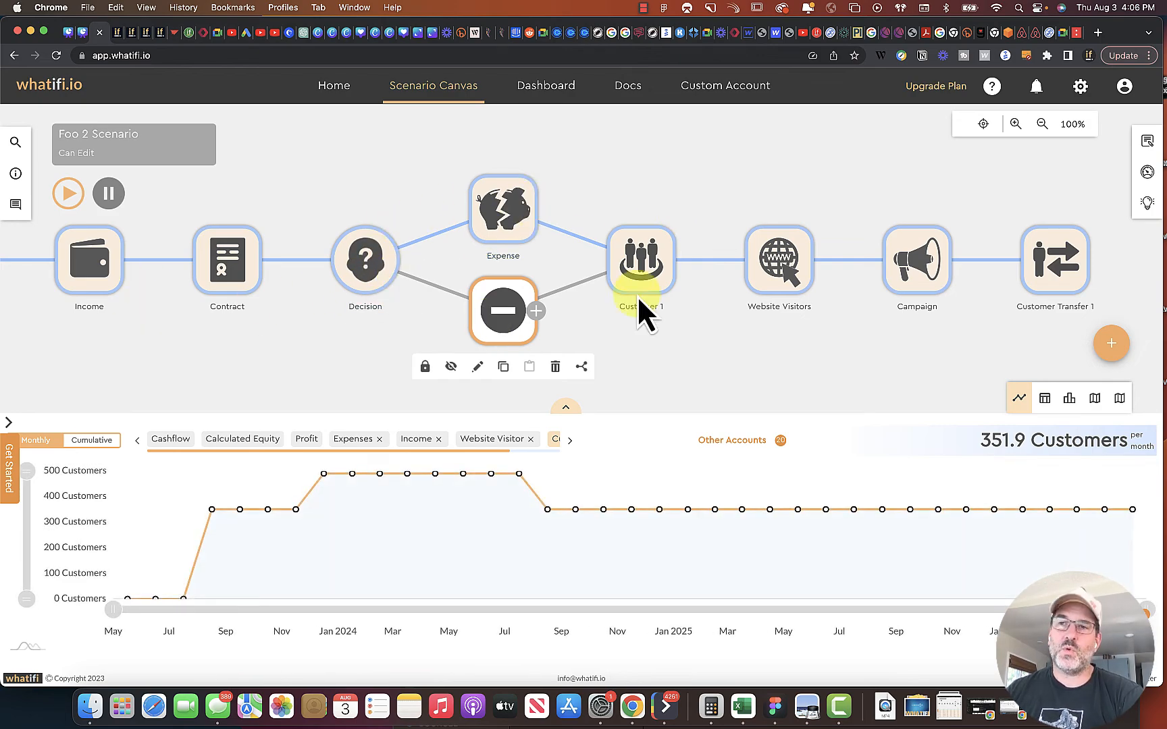
- Select all scenario threads in the Decision Engine and chart their Cashflow as cumulative values
{"action": "left_click", "coordinate": [1148, 173]}
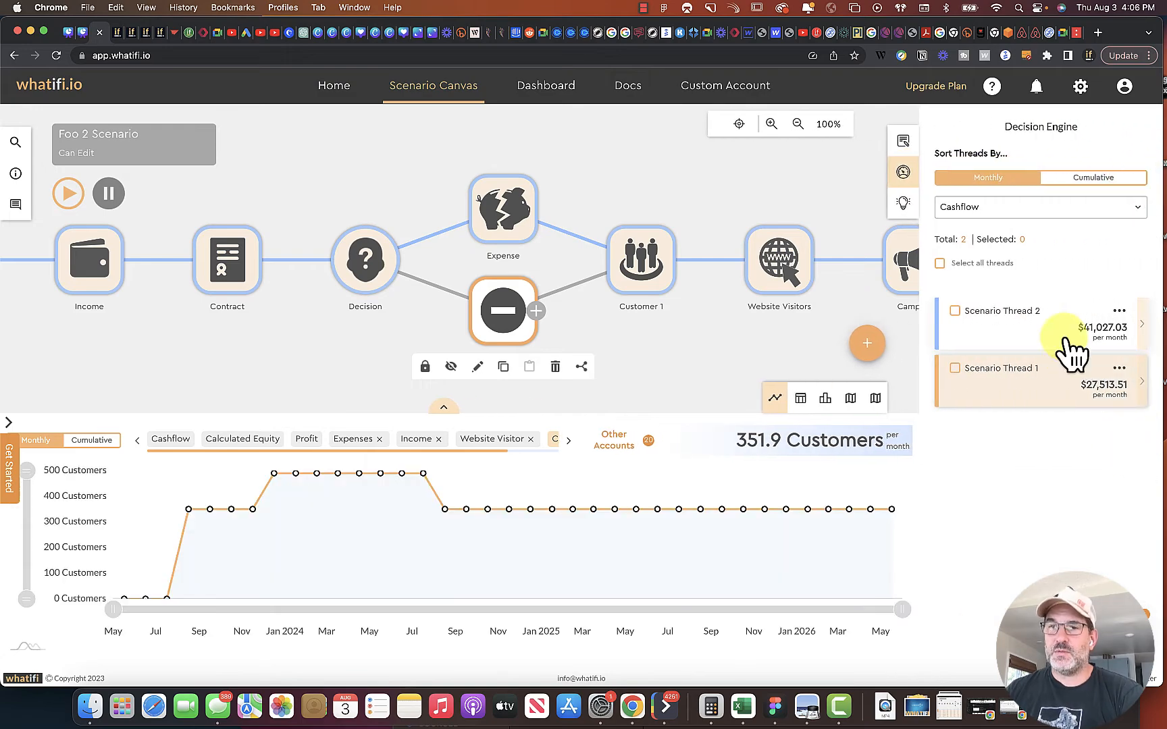
{"action": "left_click", "coordinate": [939, 264]}
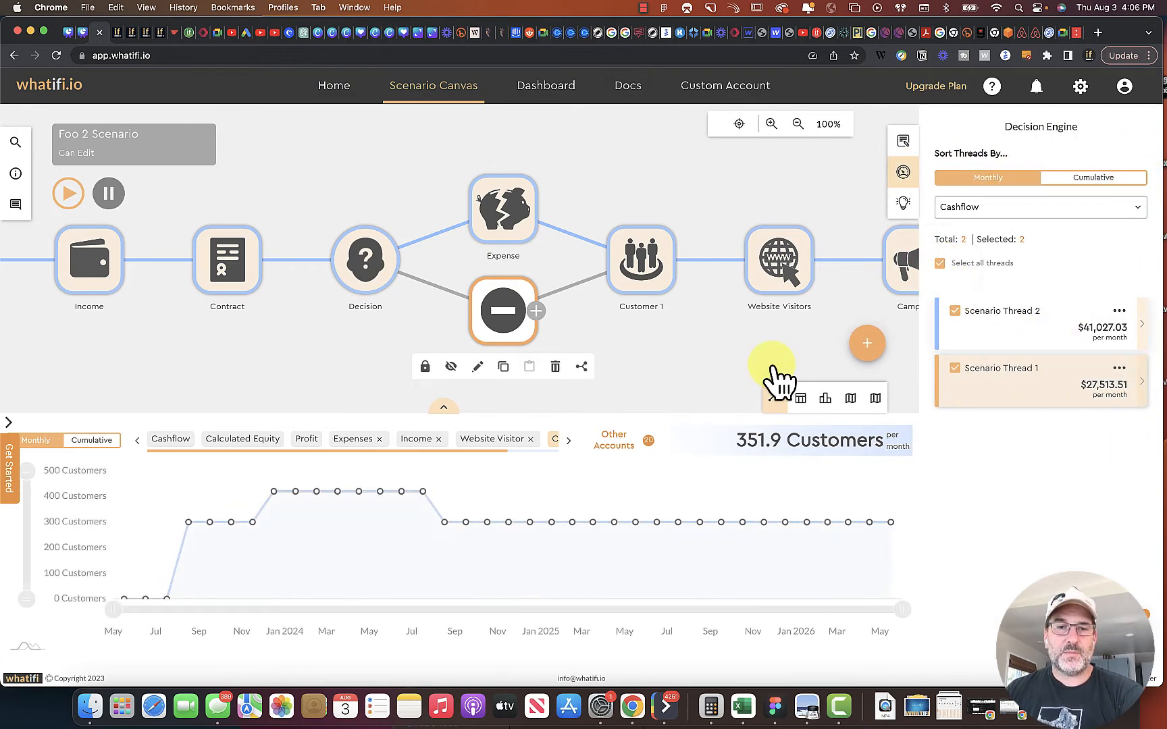
{"action": "left_click", "coordinate": [171, 440]}
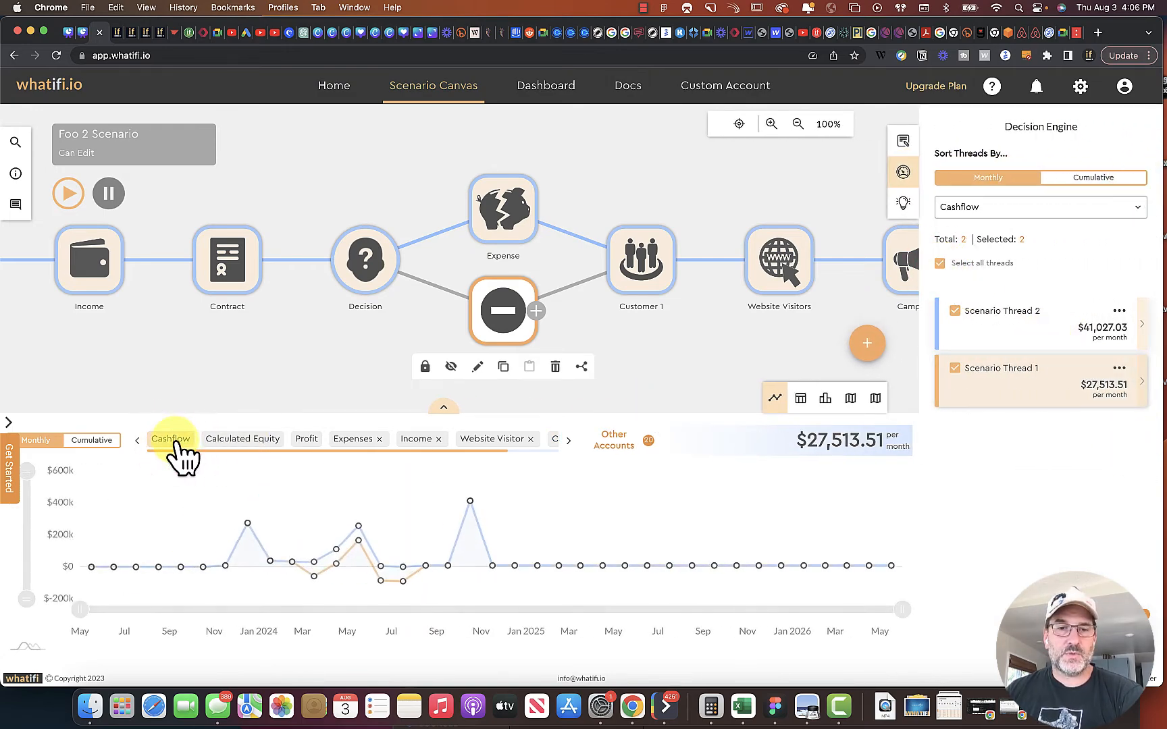
{"action": "left_click", "coordinate": [98, 440]}
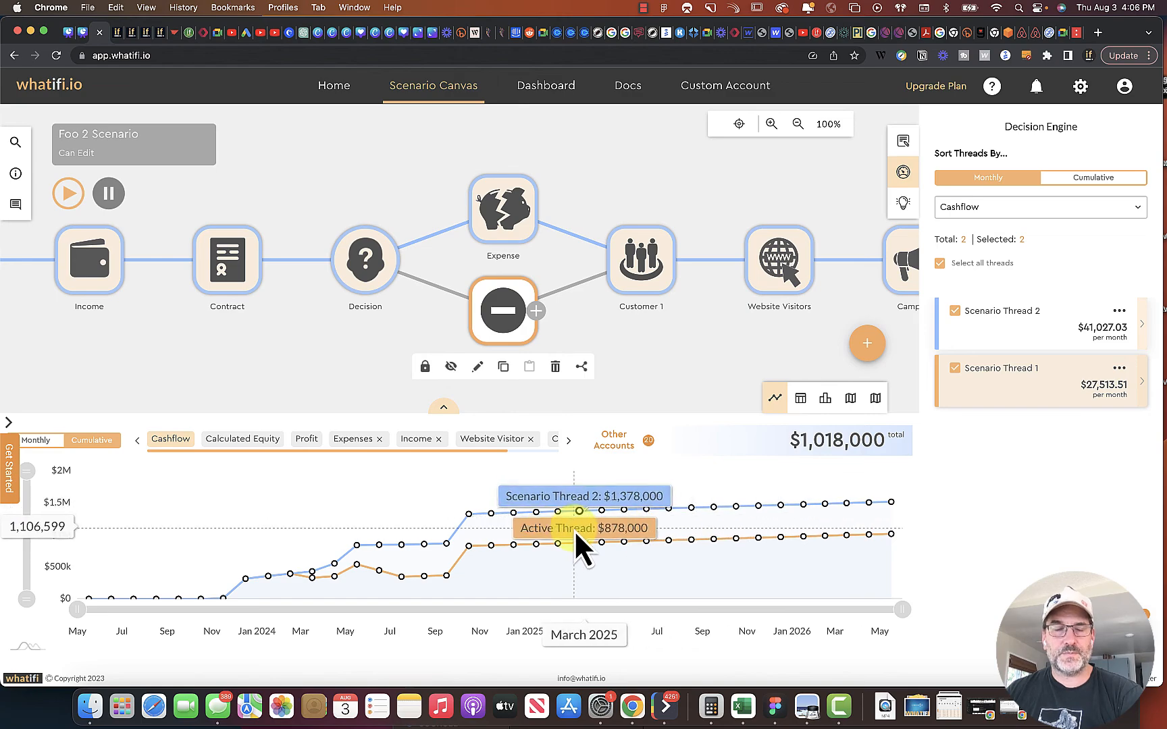
- Review the settings of the Customer Transfer 1 event and close them without making changes
{"action": "left_click_drag", "start_coordinate": [743, 343], "coordinate": [487, 345]}
{"action": "left_click_drag", "start_coordinate": [653, 329], "coordinate": [623, 334]}
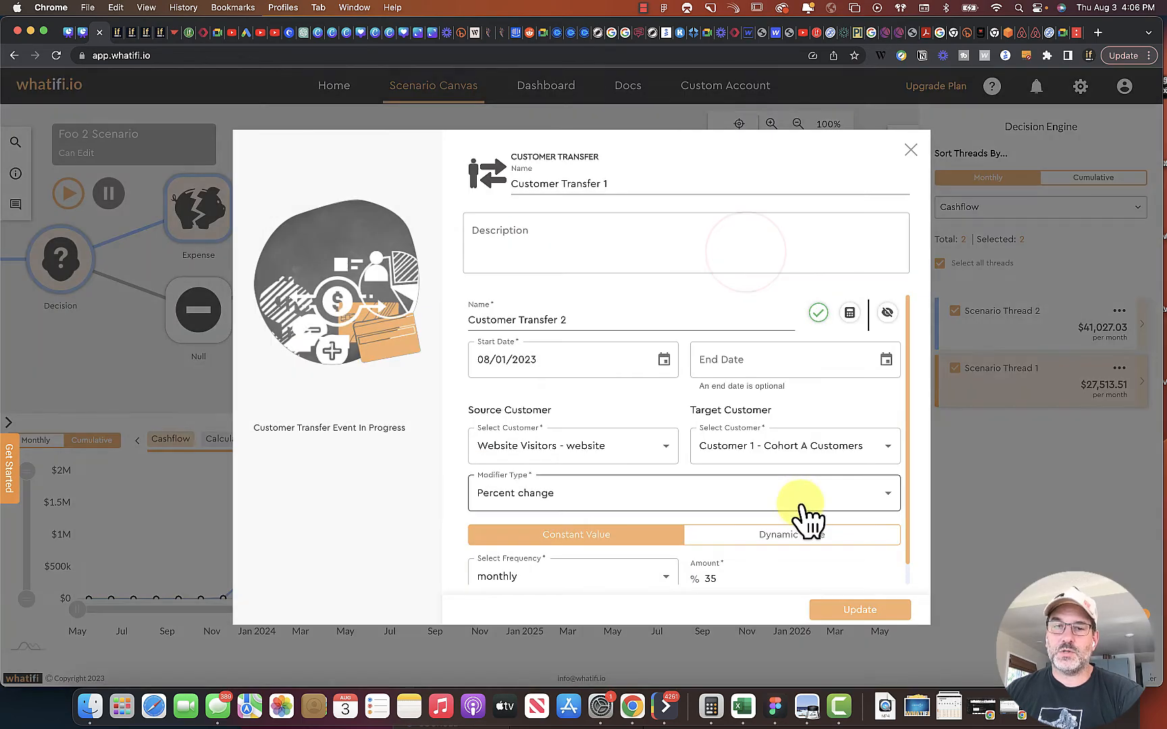
{"action": "left_click", "coordinate": [911, 146]}
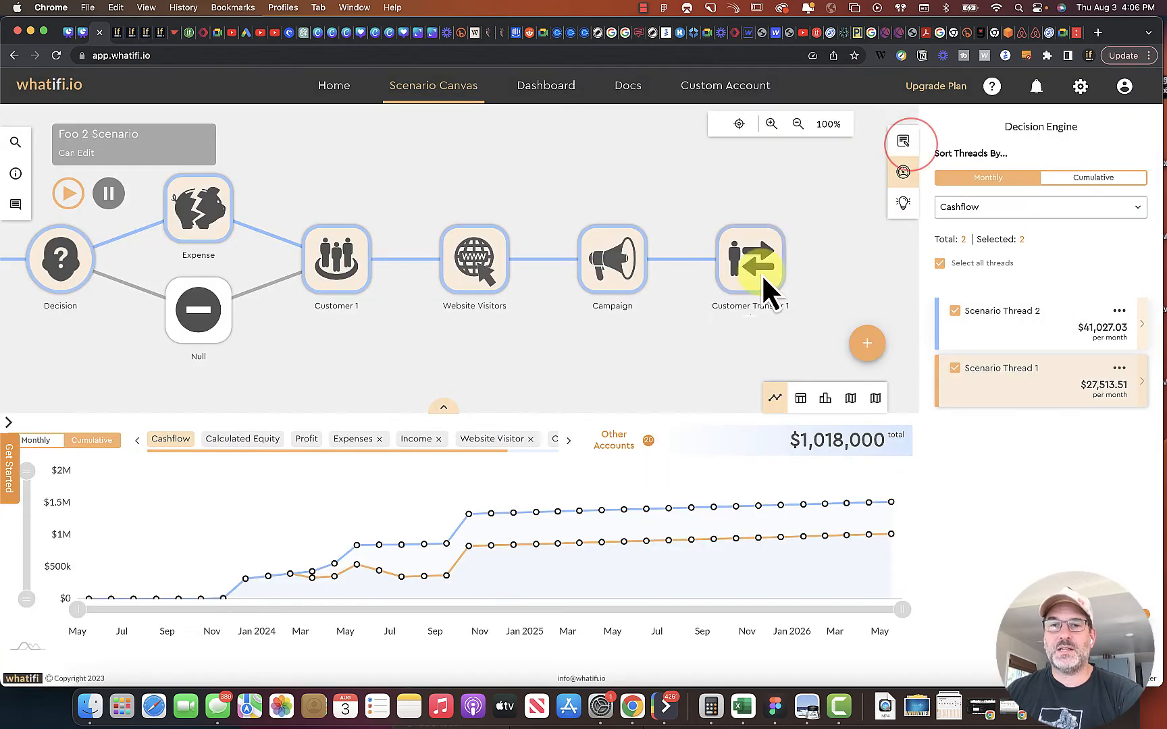
- Insert a Decision utility event between the Campaign and Customer Transfer 1 events
{"action": "left_click", "coordinate": [681, 288]}
{"action": "left_click", "coordinate": [383, 193]}
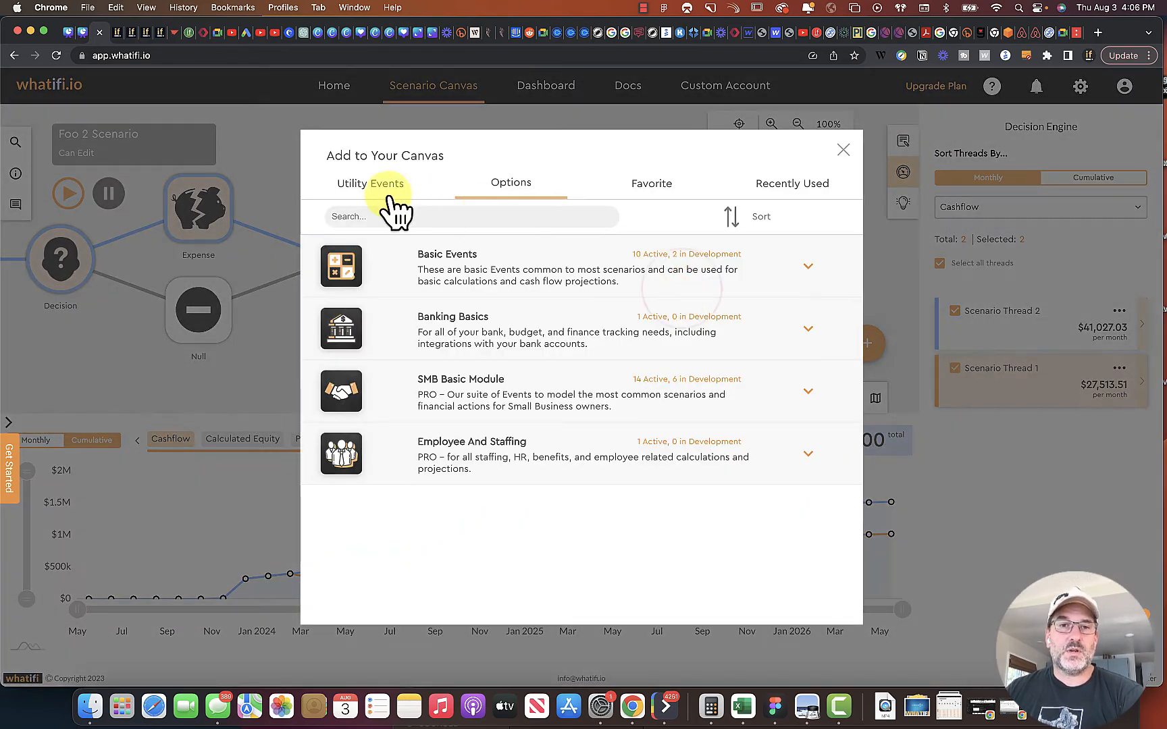
{"action": "left_click", "coordinate": [441, 268]}
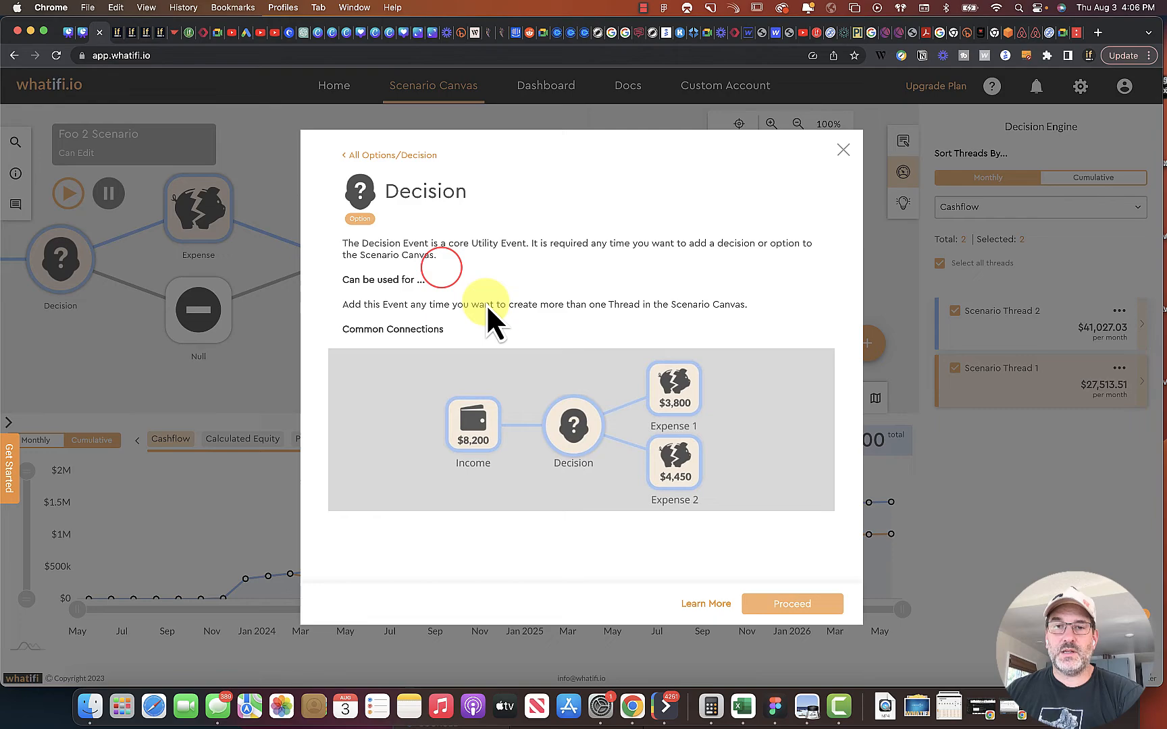
{"action": "left_click", "coordinate": [787, 605]}
{"action": "left_click", "coordinate": [890, 605]}
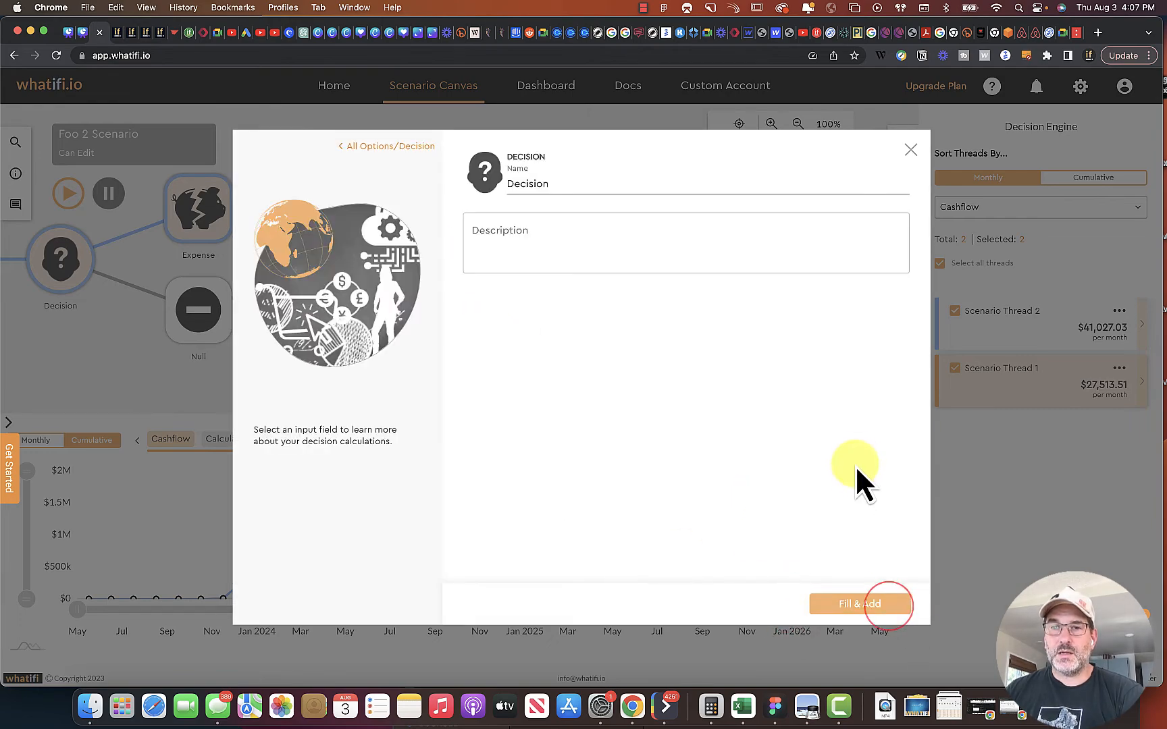
- Copy the Customer Transfer 1 event and paste it as a duplicate event on the Decision that precedes it
{"action": "left_click_drag", "start_coordinate": [808, 331], "coordinate": [652, 318]}
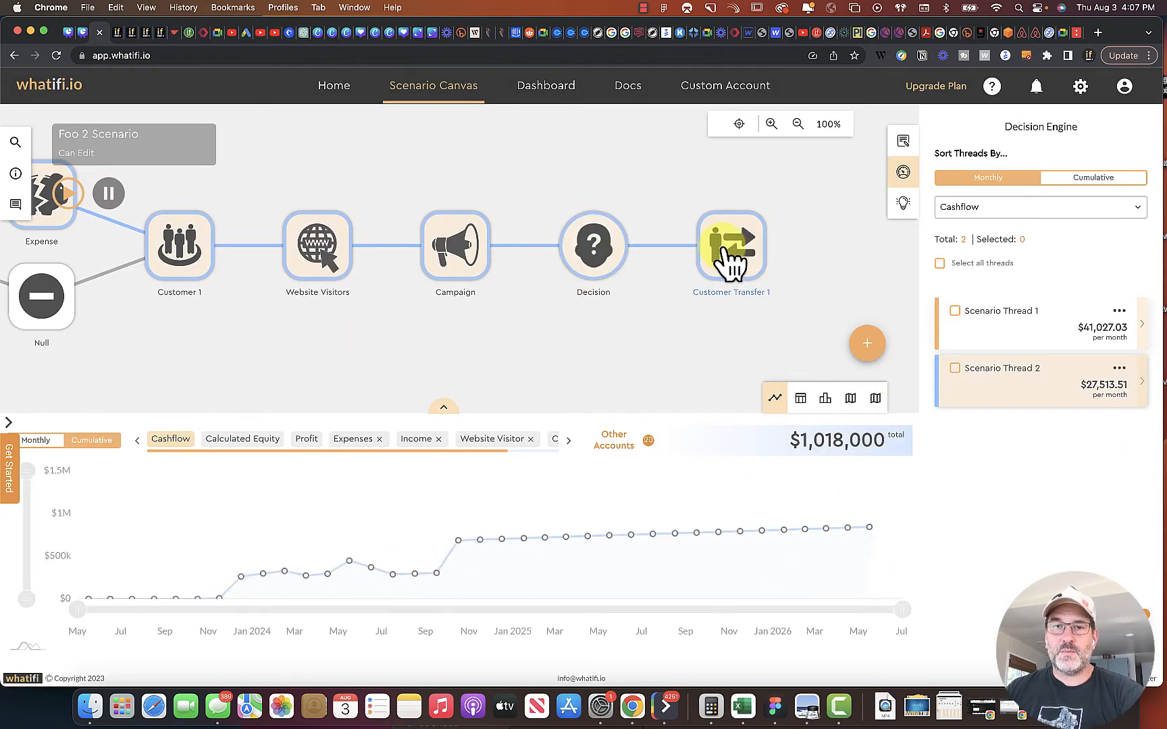
{"action": "left_click", "coordinate": [729, 243]}
{"action": "left_click", "coordinate": [733, 301]}
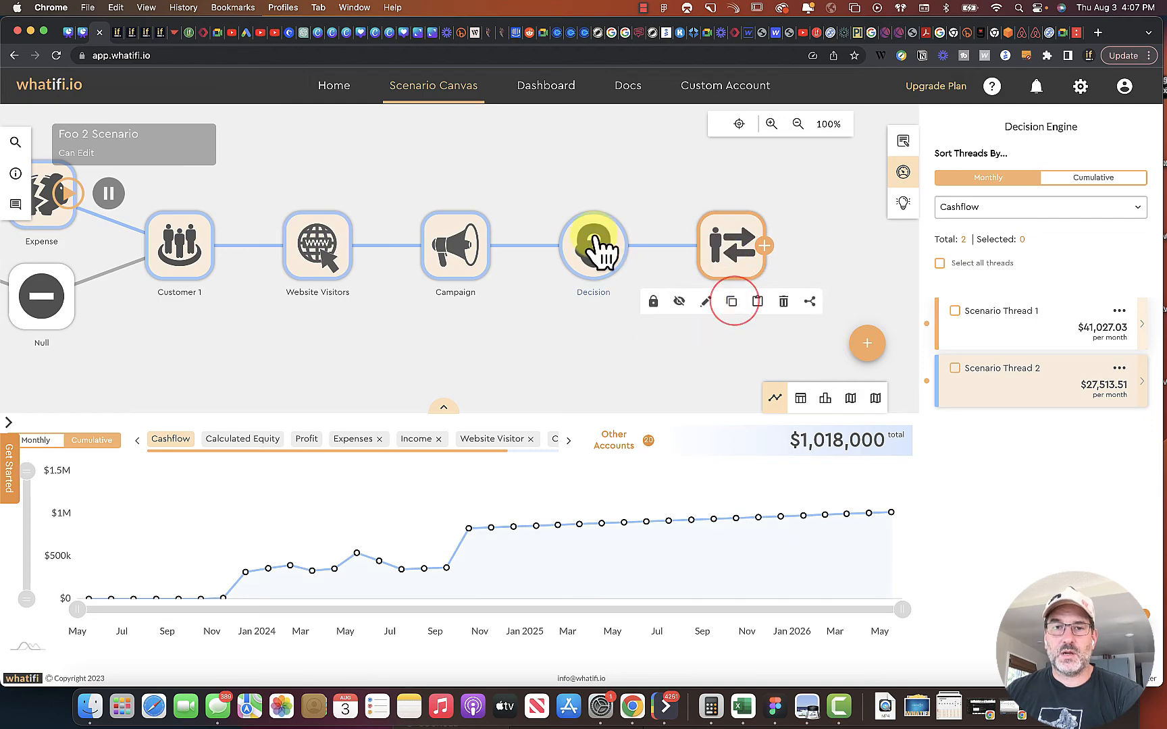
{"action": "left_click", "coordinate": [594, 247]}
{"action": "left_click", "coordinate": [607, 302]}
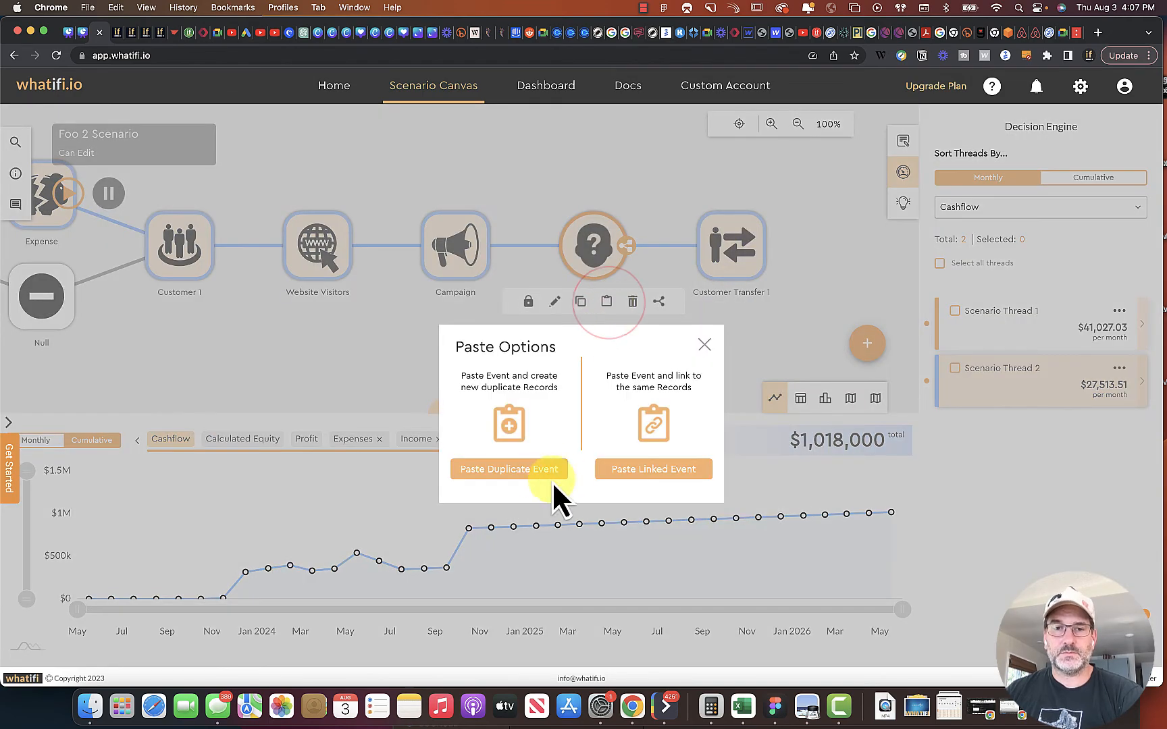
{"action": "left_click", "coordinate": [551, 473]}
- Set the amount of the duplicated customer transfer to 20% and update the event
{"action": "left_click", "coordinate": [726, 315]}
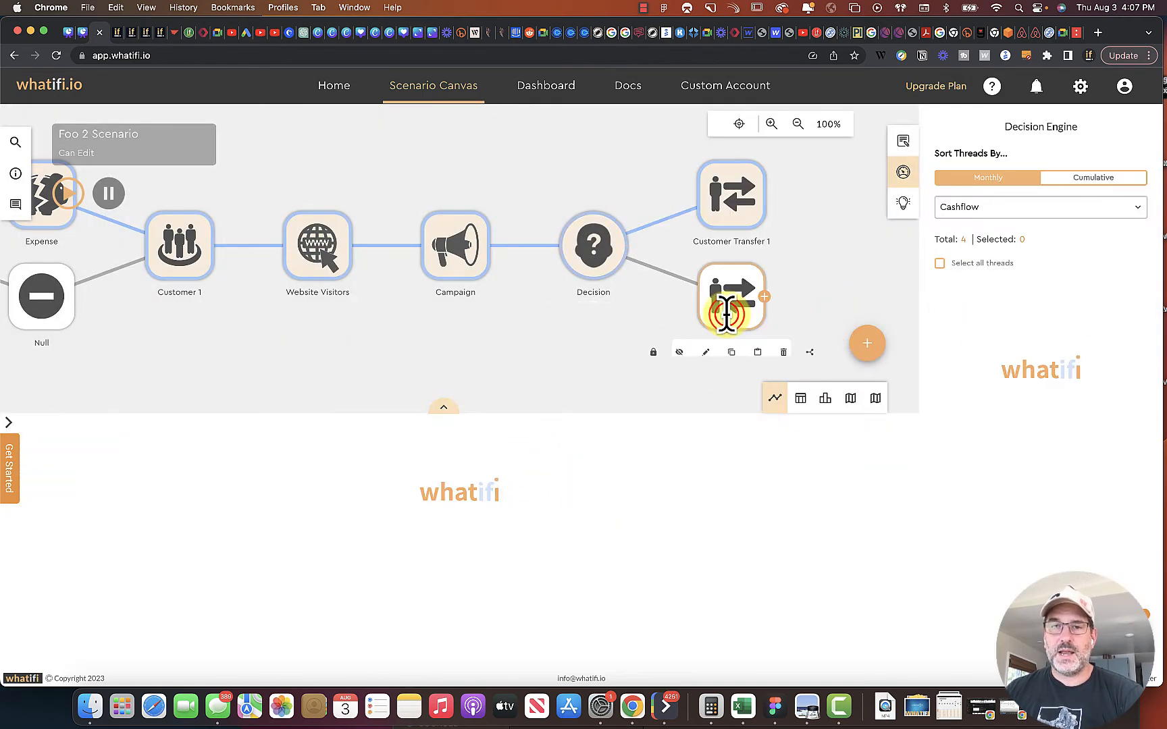
{"action": "left_click", "coordinate": [727, 315]}
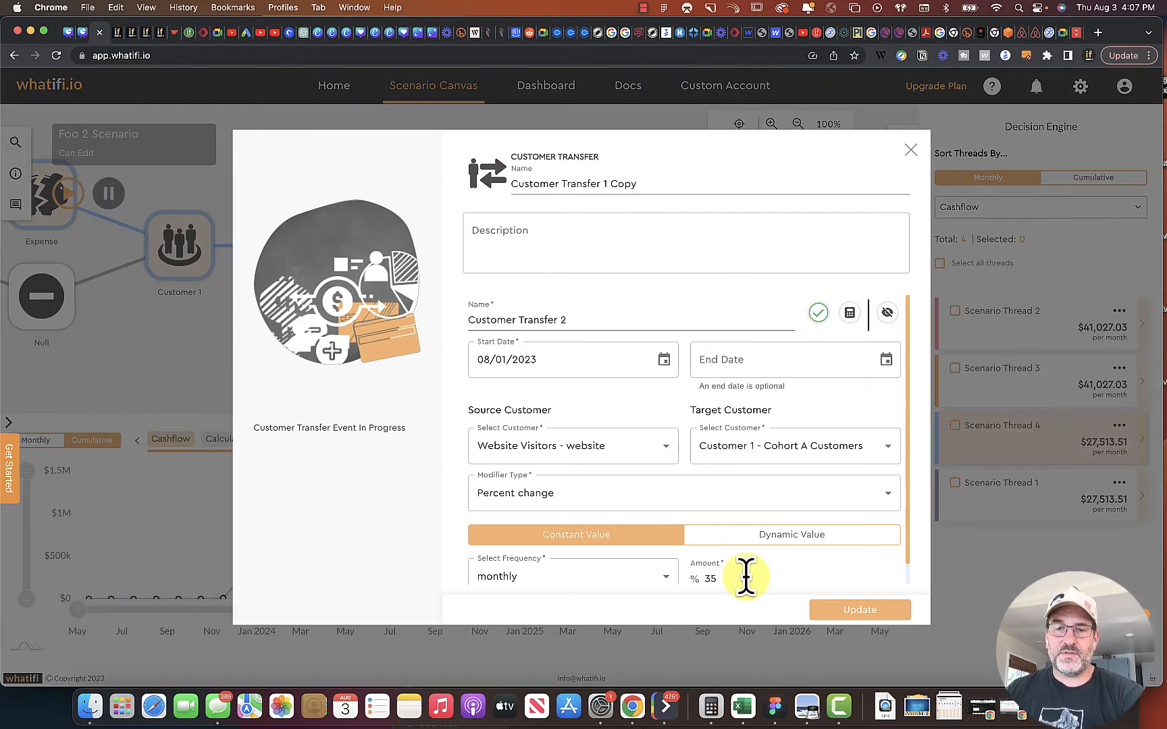
{"action": "left_click", "coordinate": [717, 579]}
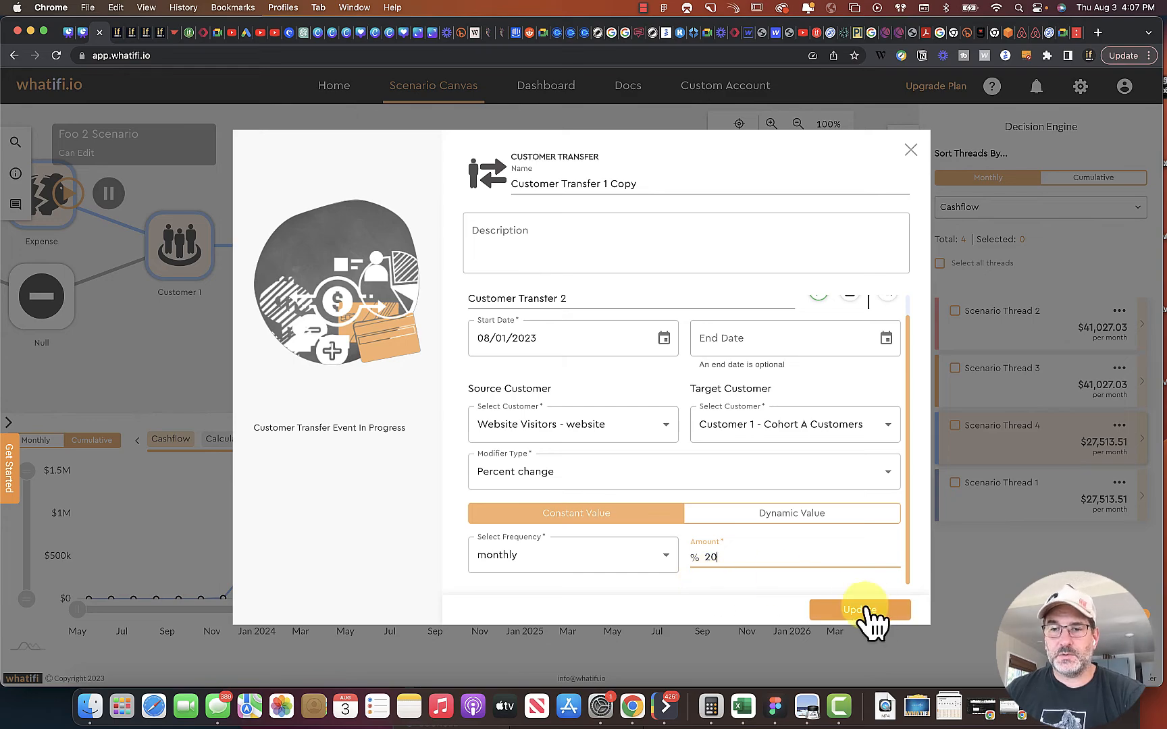
{"action": "left_click", "coordinate": [859, 609]}
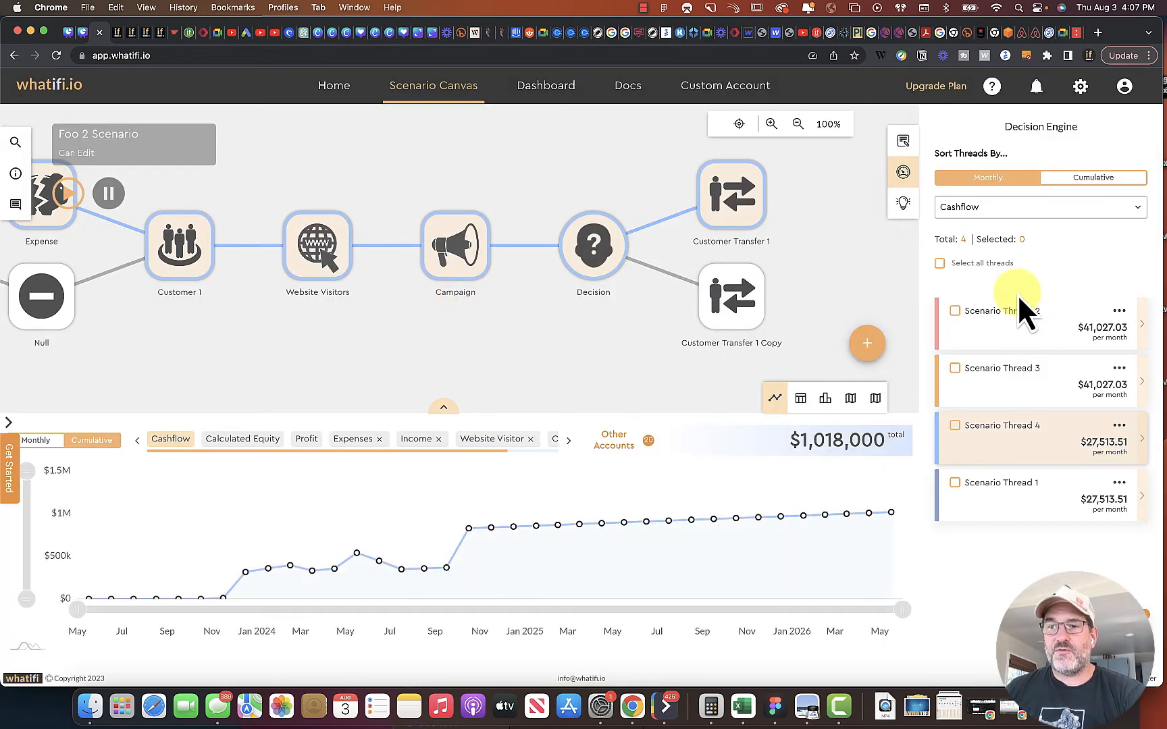
- Select all scenario threads for comparison and chart the Customer account as monthly values
{"action": "left_click", "coordinate": [938, 263]}
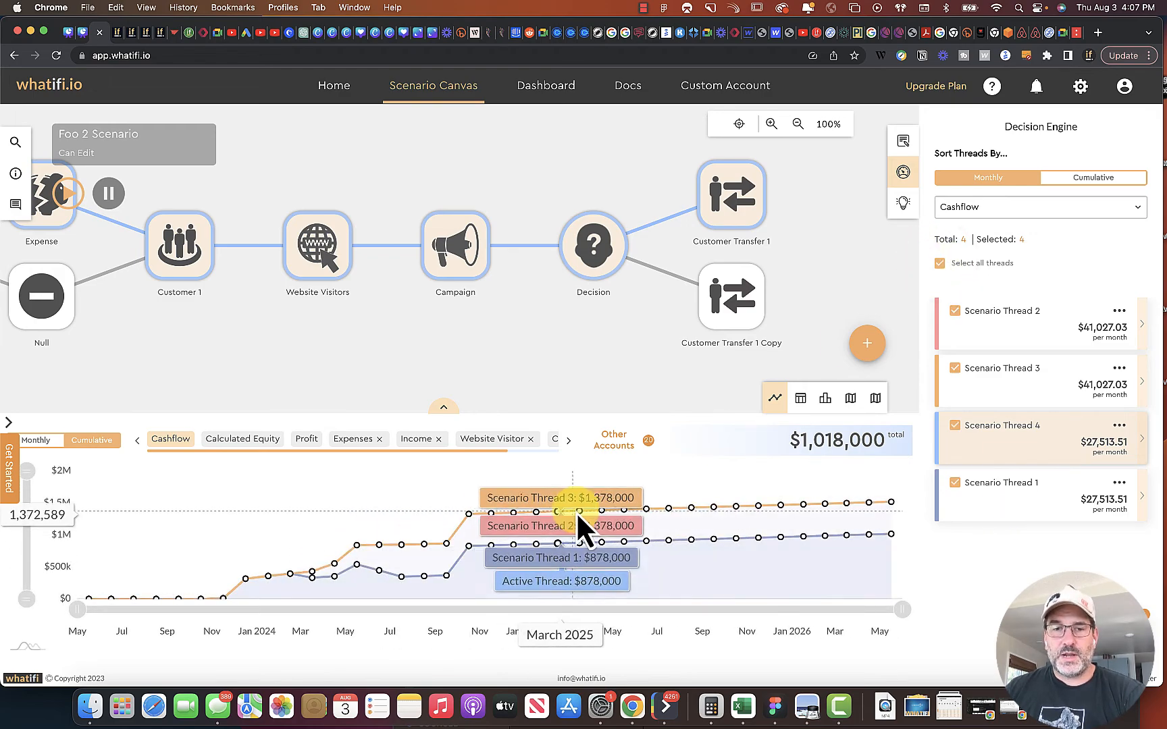
{"action": "scroll", "coordinate": [507, 449], "scroll_direction": "right", "scroll_amount": 2}
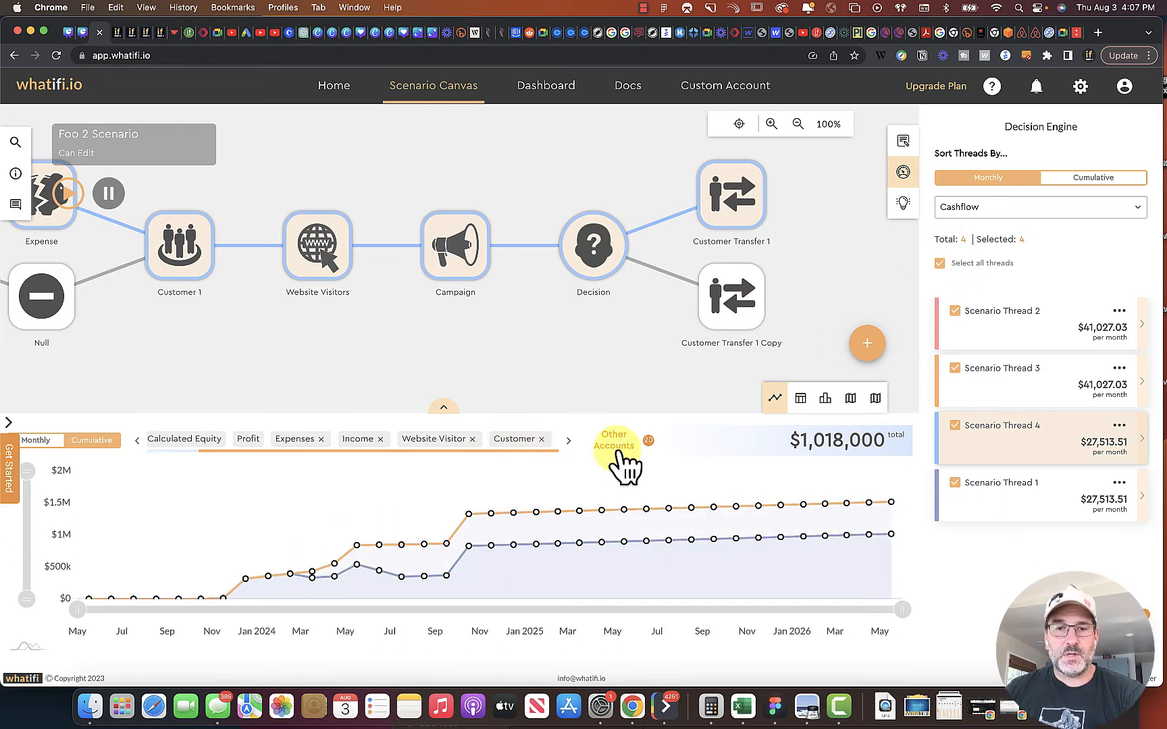
{"action": "left_click", "coordinate": [508, 443]}
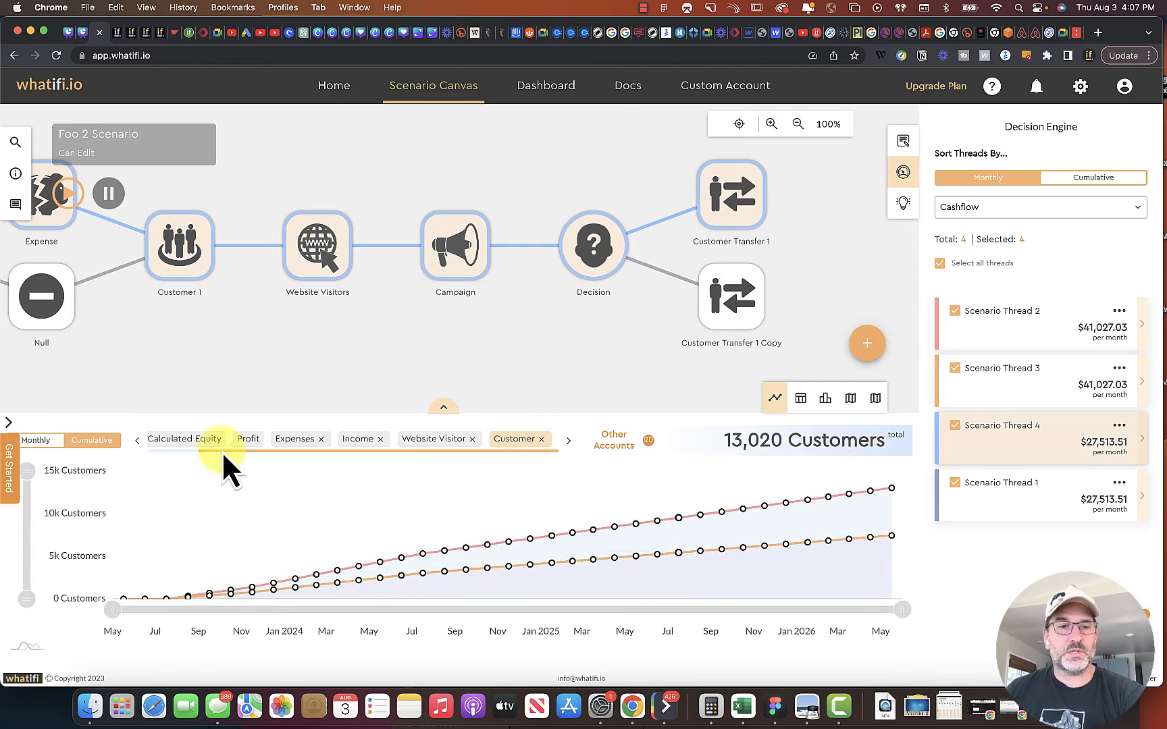
{"action": "left_click", "coordinate": [44, 440]}
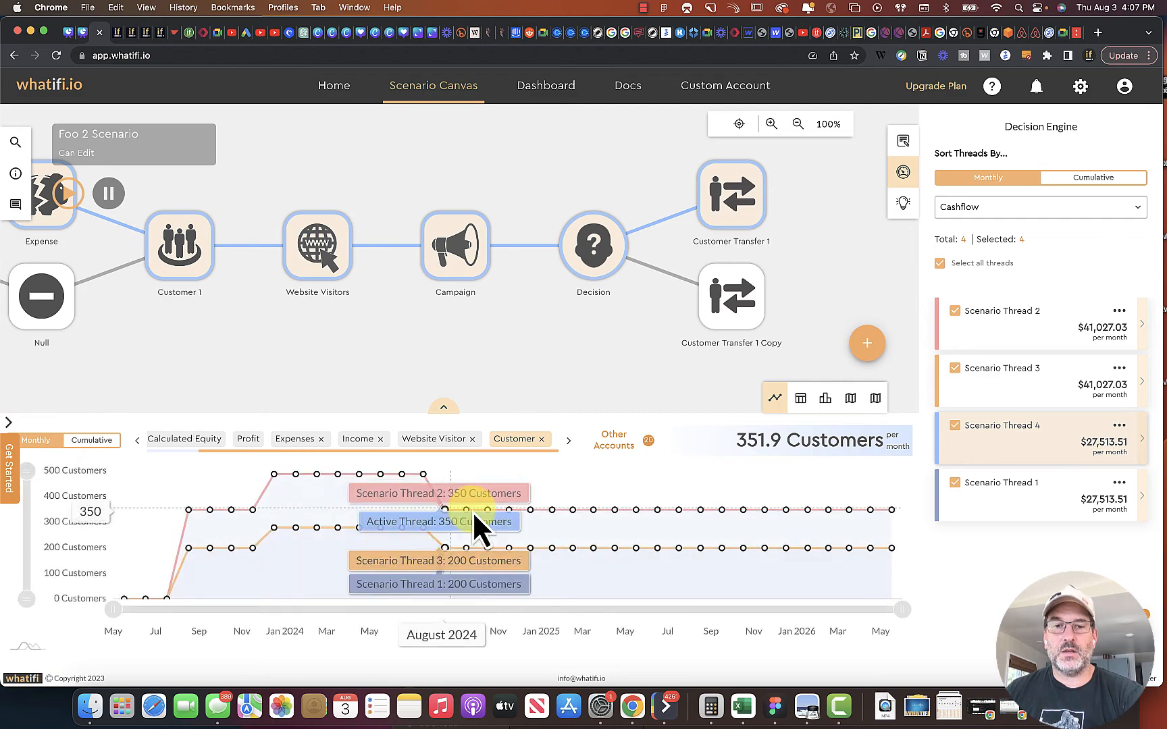
- Fit the whole scenario on the canvas and bypass the Contract event
{"action": "left_click_drag", "start_coordinate": [361, 374], "coordinate": [573, 394]}
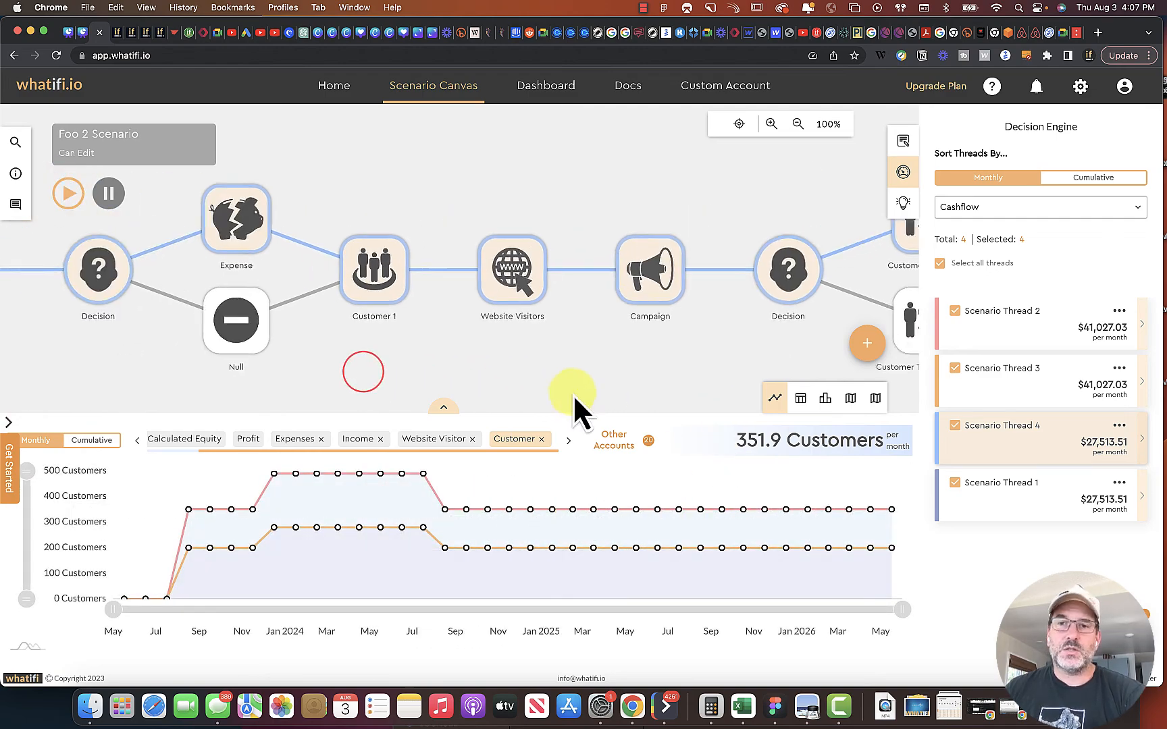
{"action": "left_click", "coordinate": [739, 124]}
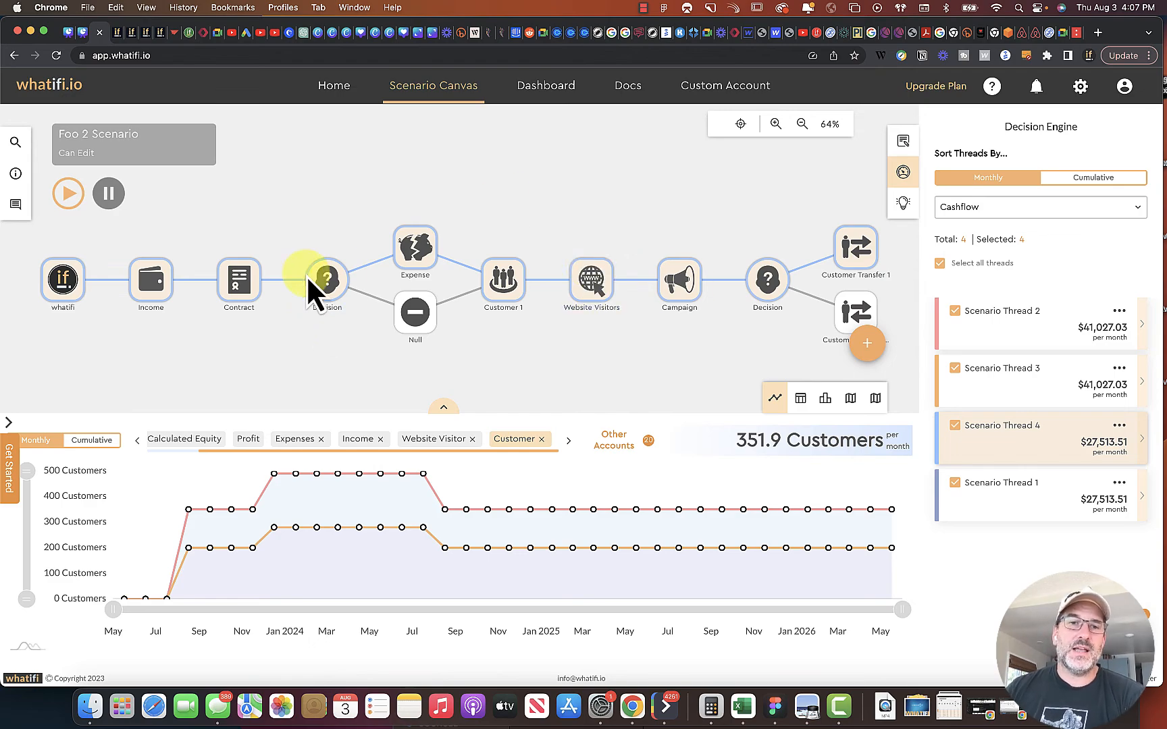
{"action": "left_click", "coordinate": [241, 278]}
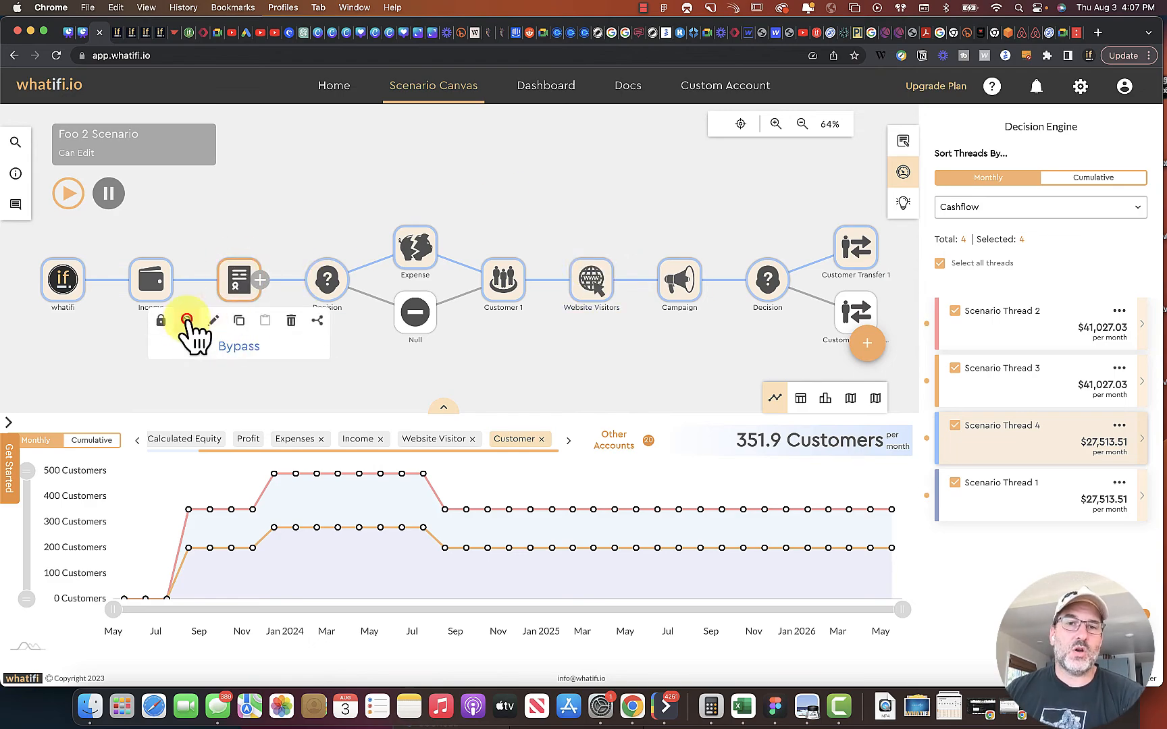
{"action": "left_click", "coordinate": [187, 320]}
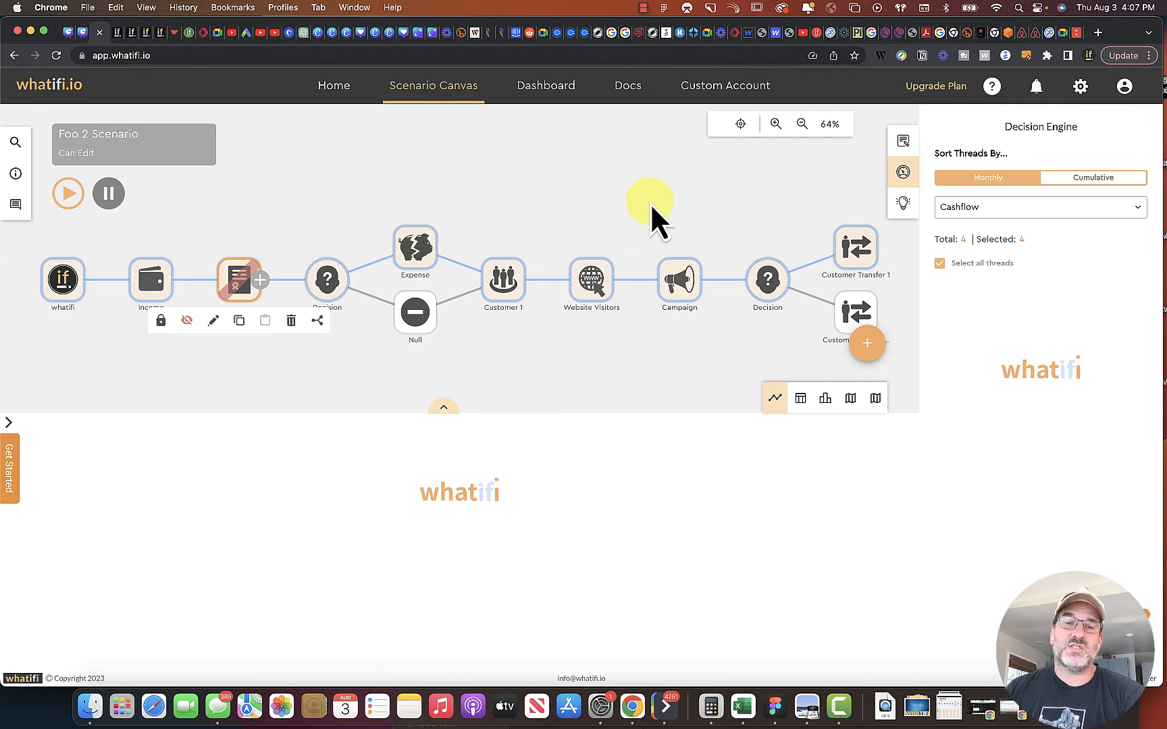
- Lock the Null event on the first Decision to limit the scenario to threads through it
{"action": "left_click_drag", "start_coordinate": [670, 220], "coordinate": [643, 203]}
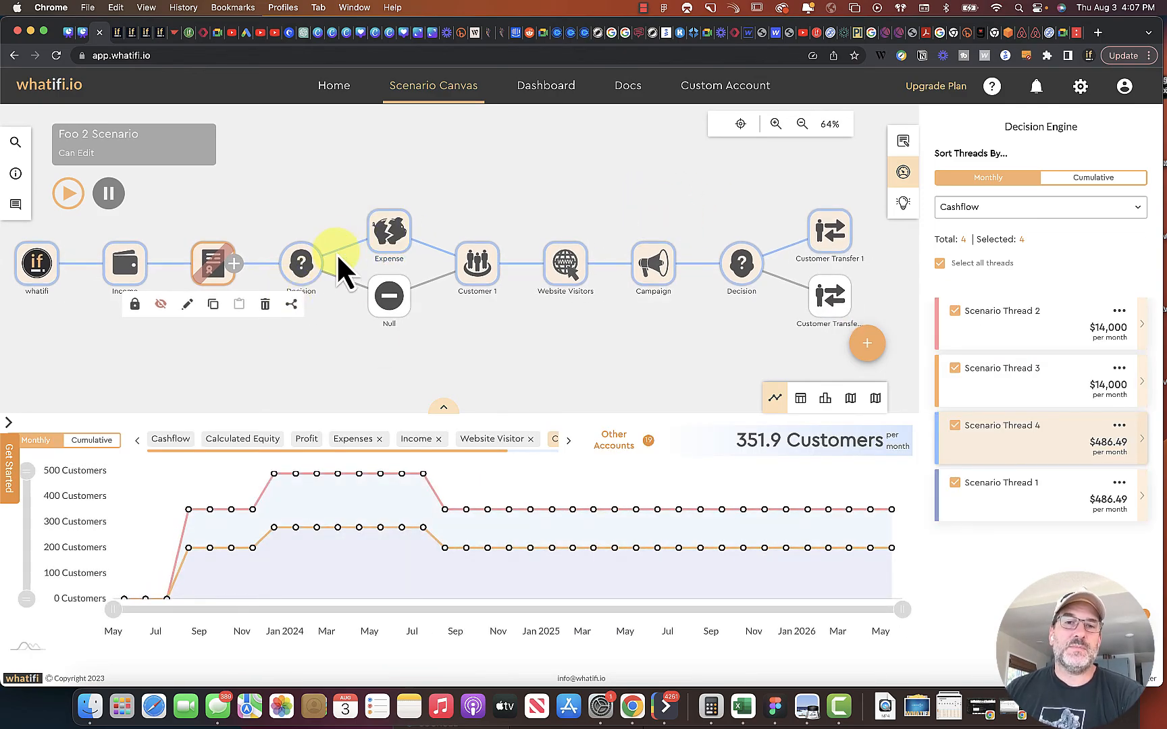
{"action": "left_click", "coordinate": [390, 297]}
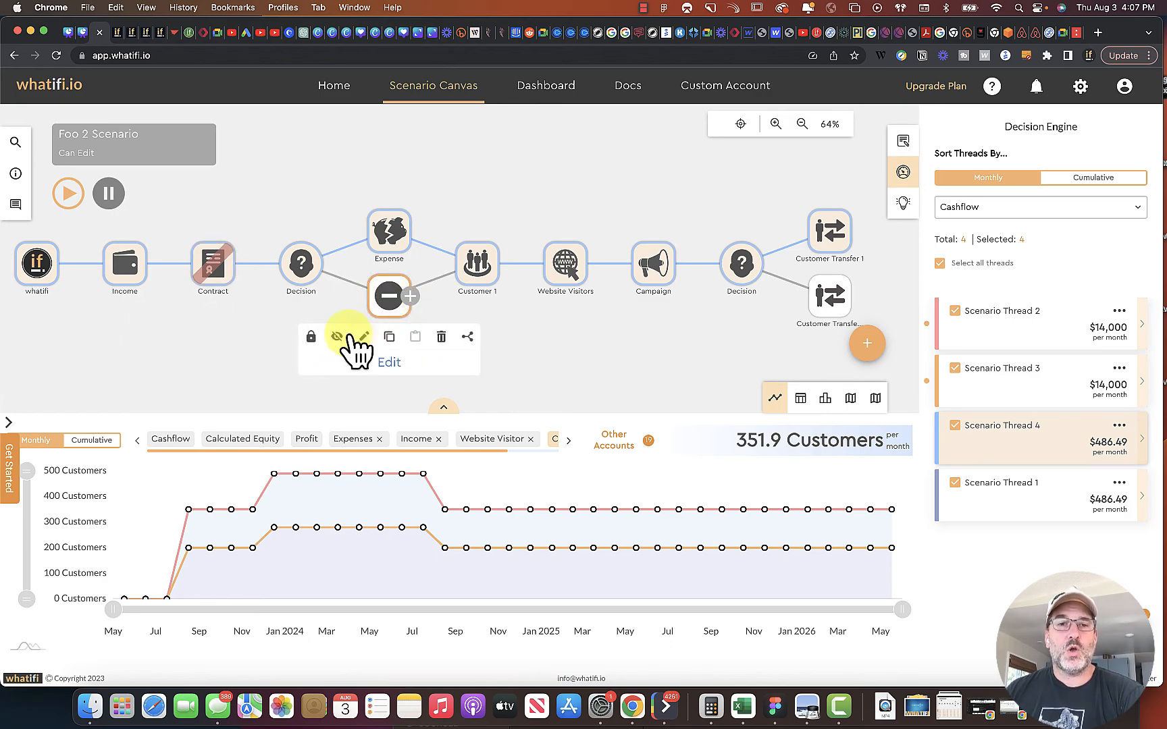
{"action": "left_click", "coordinate": [311, 336]}
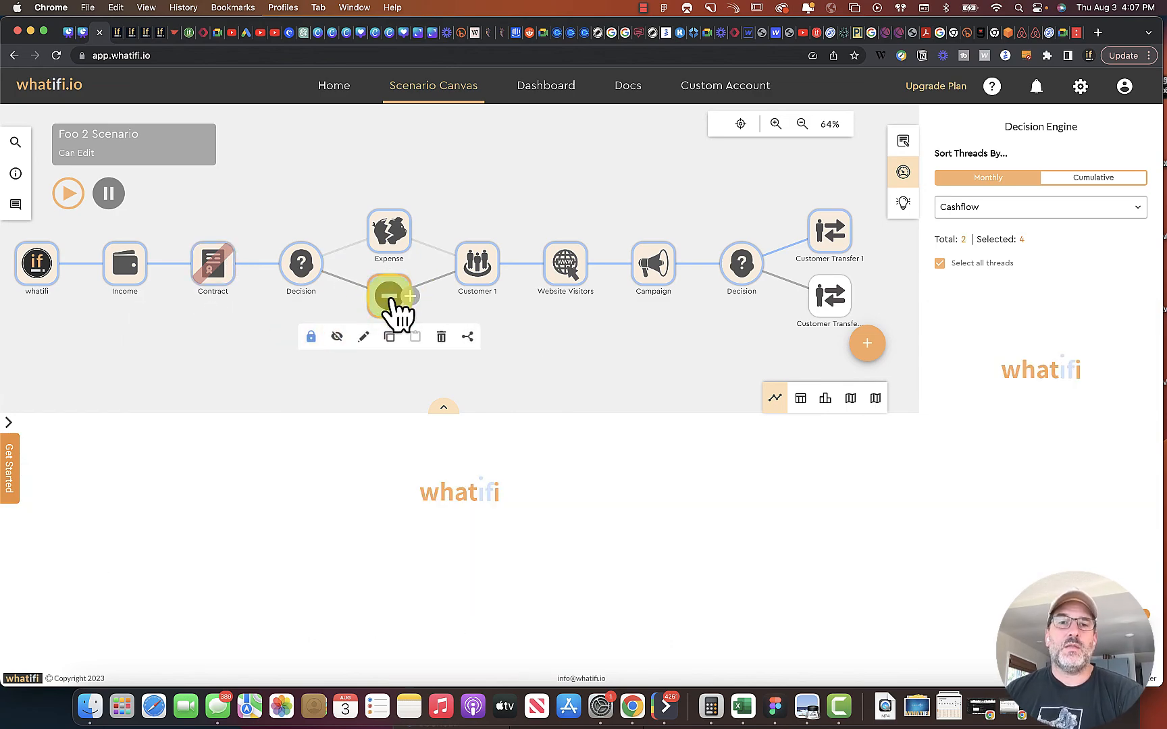